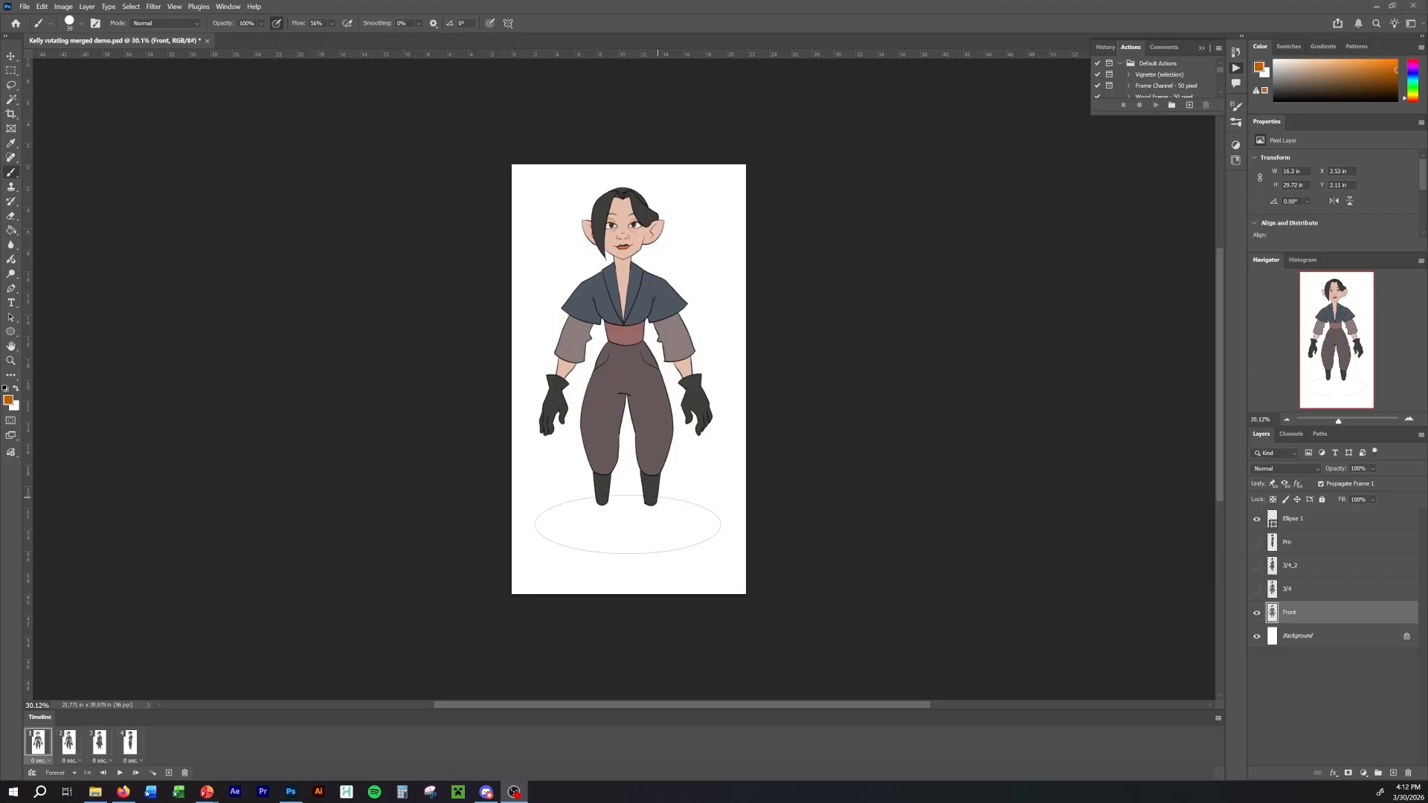
# Step back and forth through the four timeline frames to review the character's rotation from front view to profile.
pyautogui.click(850, 19)
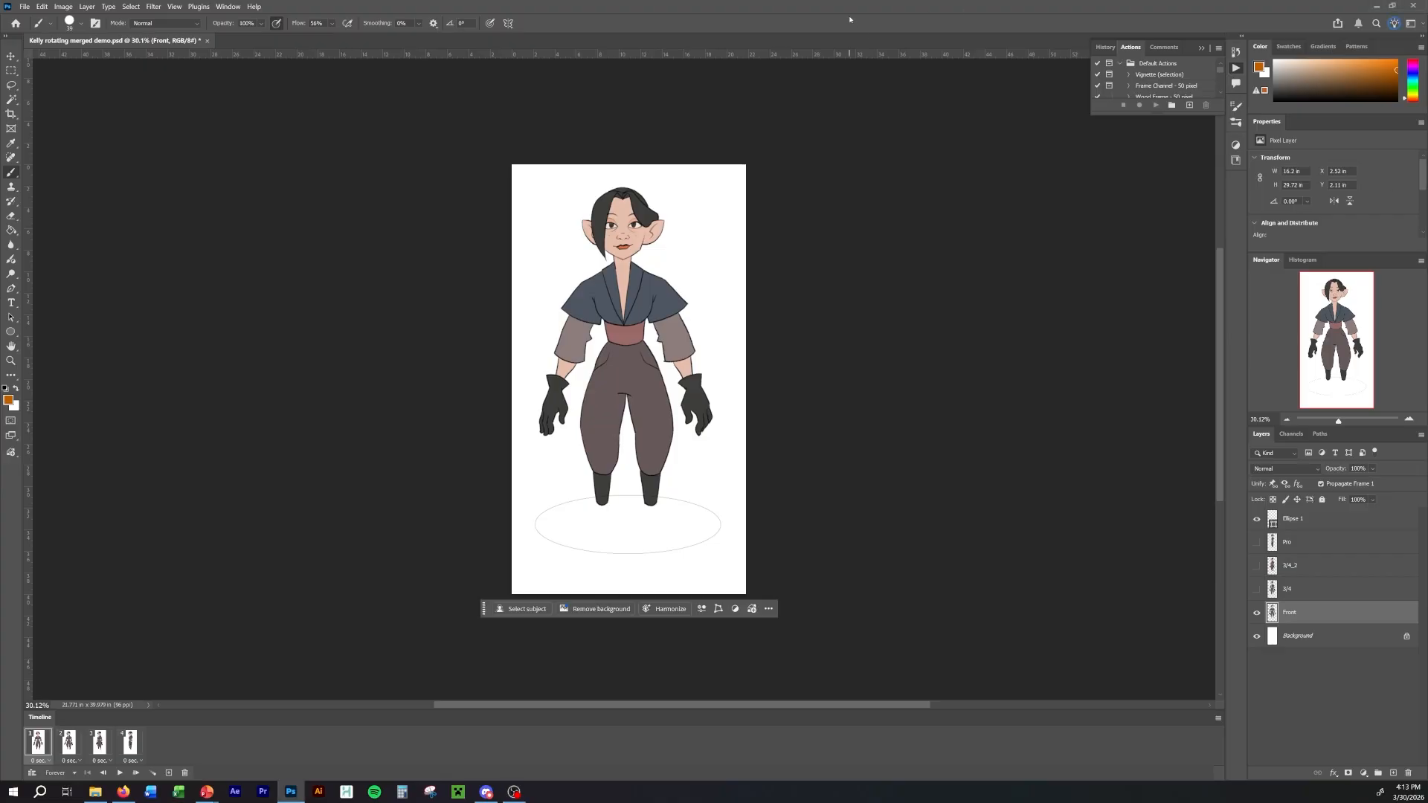
pyautogui.press('Right')
pyautogui.press('Right')
pyautogui.press('Right')
pyautogui.press('Right')
pyautogui.press('Right')
pyautogui.press('Right')
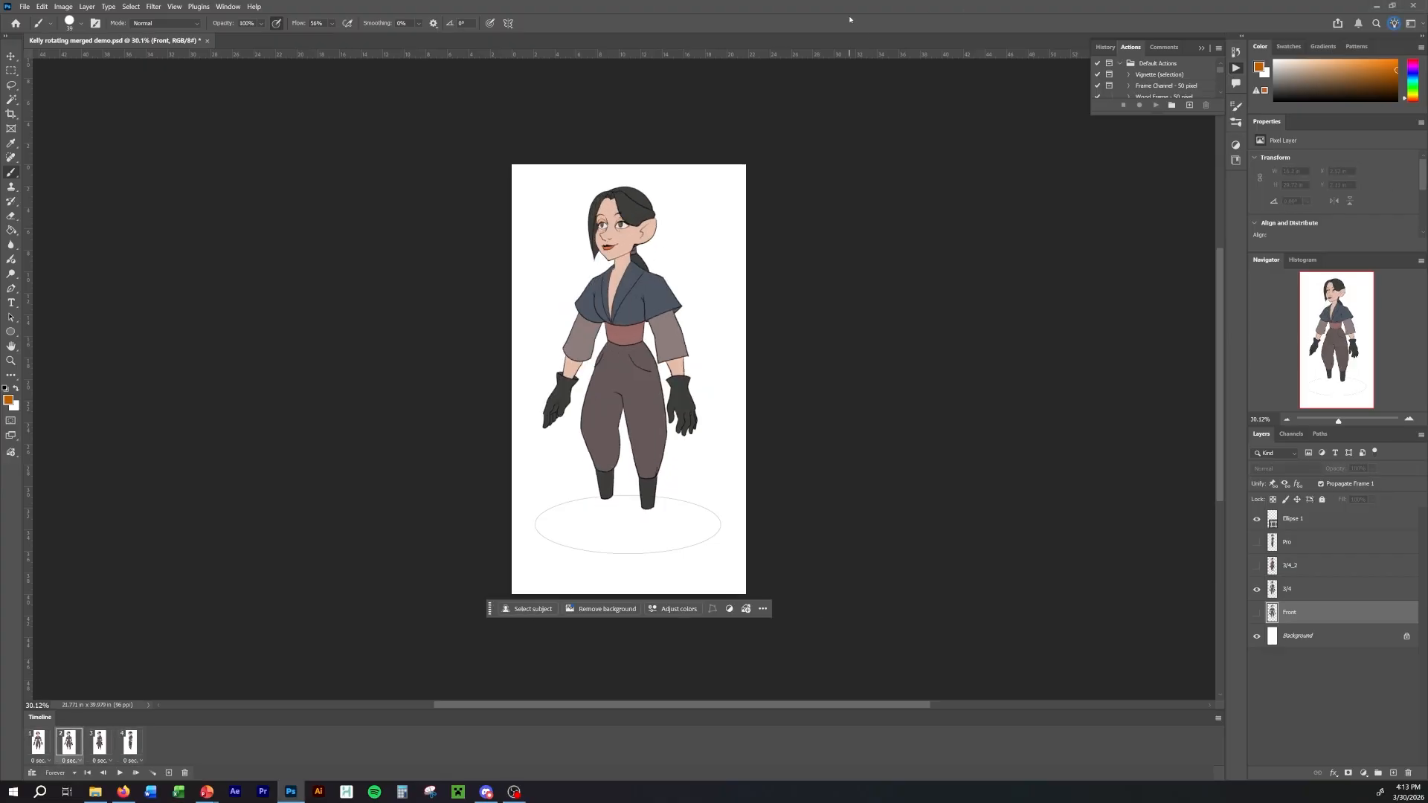
pyautogui.press('Right')
pyautogui.press('Left')
pyautogui.press('Left')
pyautogui.press('Left')
pyautogui.press('Right')
pyautogui.press('Right')
pyautogui.press('Right')
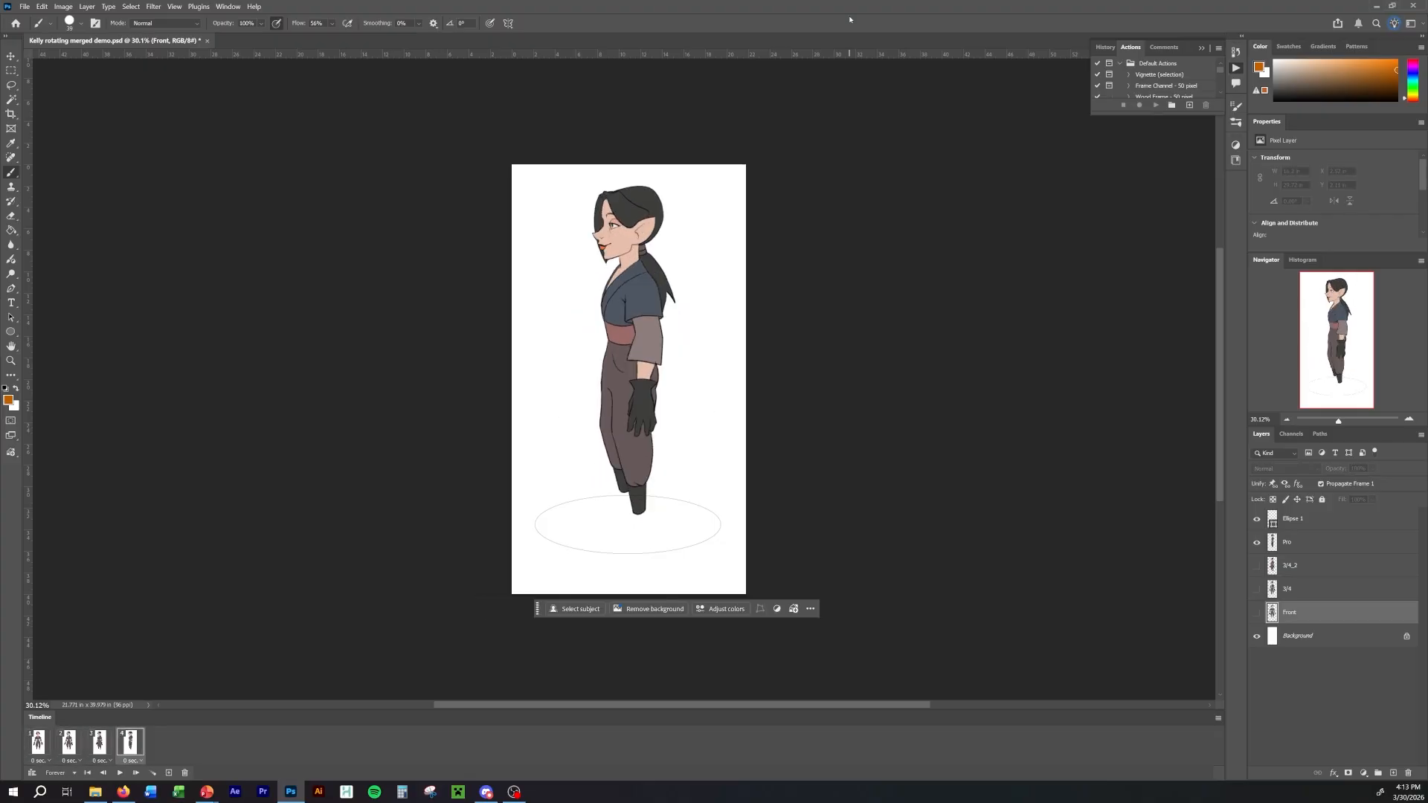
pyautogui.press('Left')
pyautogui.press('Left')
pyautogui.press('Left')
pyautogui.press('Right')
pyautogui.press('Right')
pyautogui.press('Right')
pyautogui.press('Left')
pyautogui.press('Left')
pyautogui.press('Left')
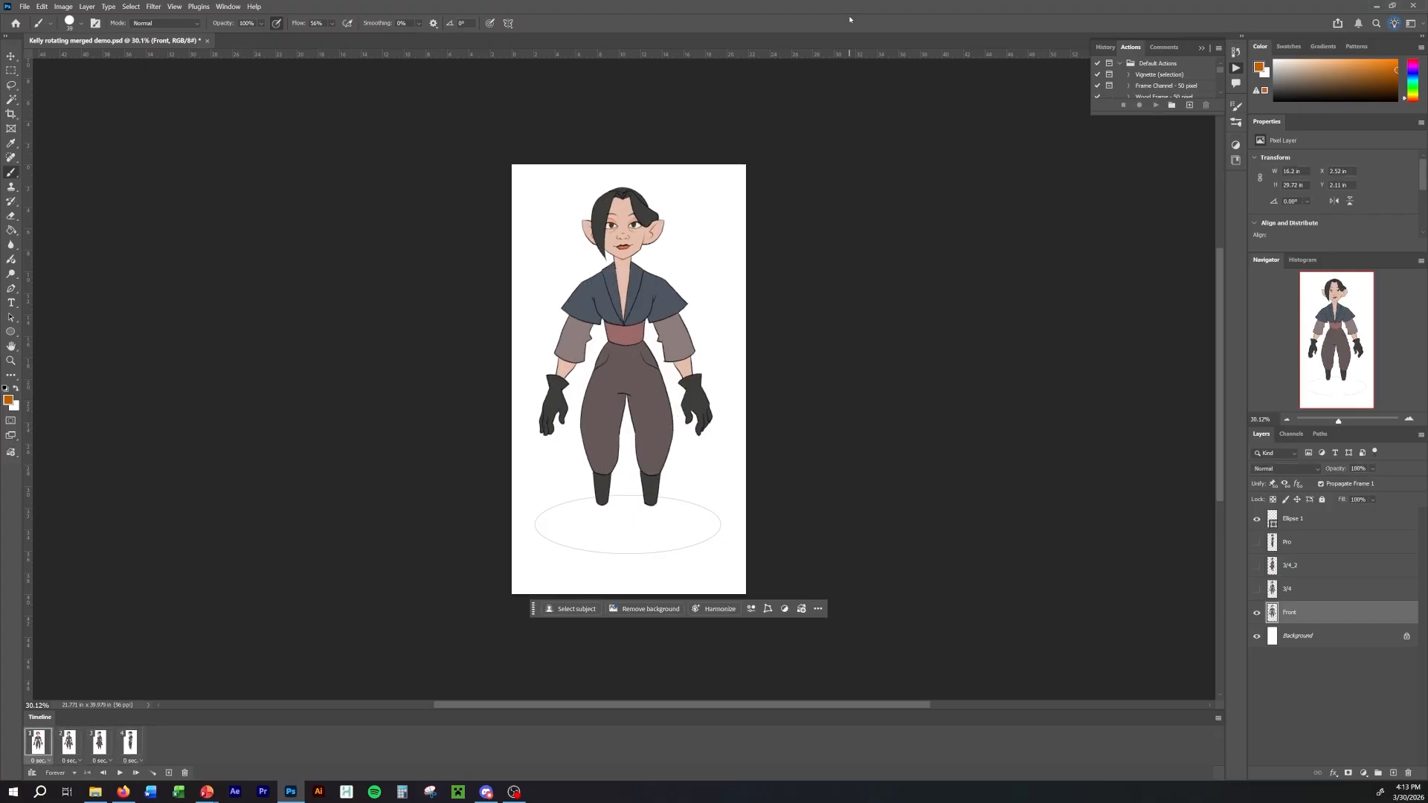
pyautogui.press('Right')
pyautogui.press('Right')
pyautogui.press('Left')
pyautogui.press('Left')
pyautogui.press('Right')
pyautogui.press('Right')
pyautogui.press('Right')
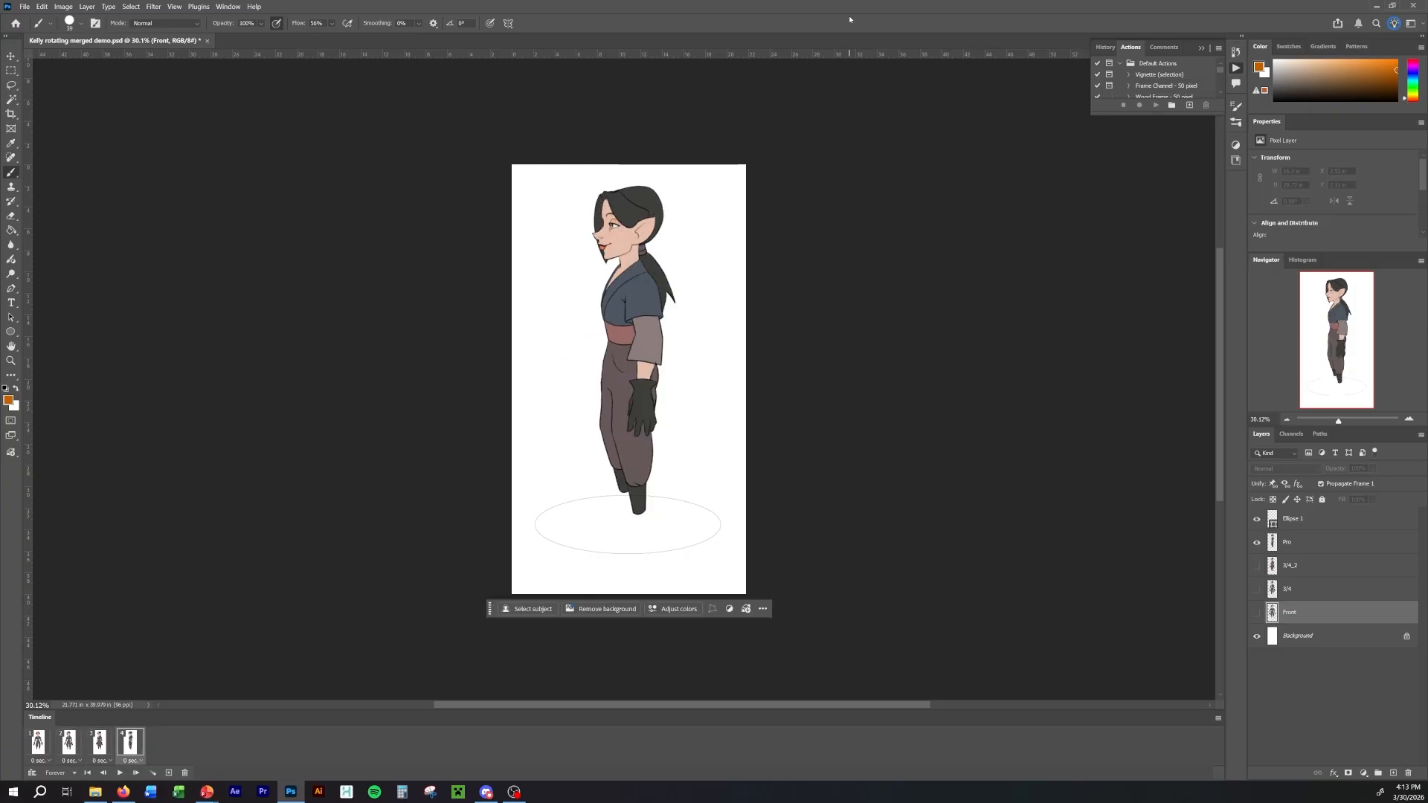
pyautogui.press('Left')
pyautogui.press('Left')
pyautogui.press('Left')
pyautogui.press('Right')
pyautogui.press('Right')
pyautogui.press('Right')
pyautogui.press('Left')
pyautogui.press('Left')
pyautogui.press('Left')
pyautogui.press('Right')
pyautogui.press('Right')
pyautogui.press('Right')
pyautogui.press('Left')
pyautogui.press('Left')
pyautogui.press('Left')
pyautogui.press('Right')
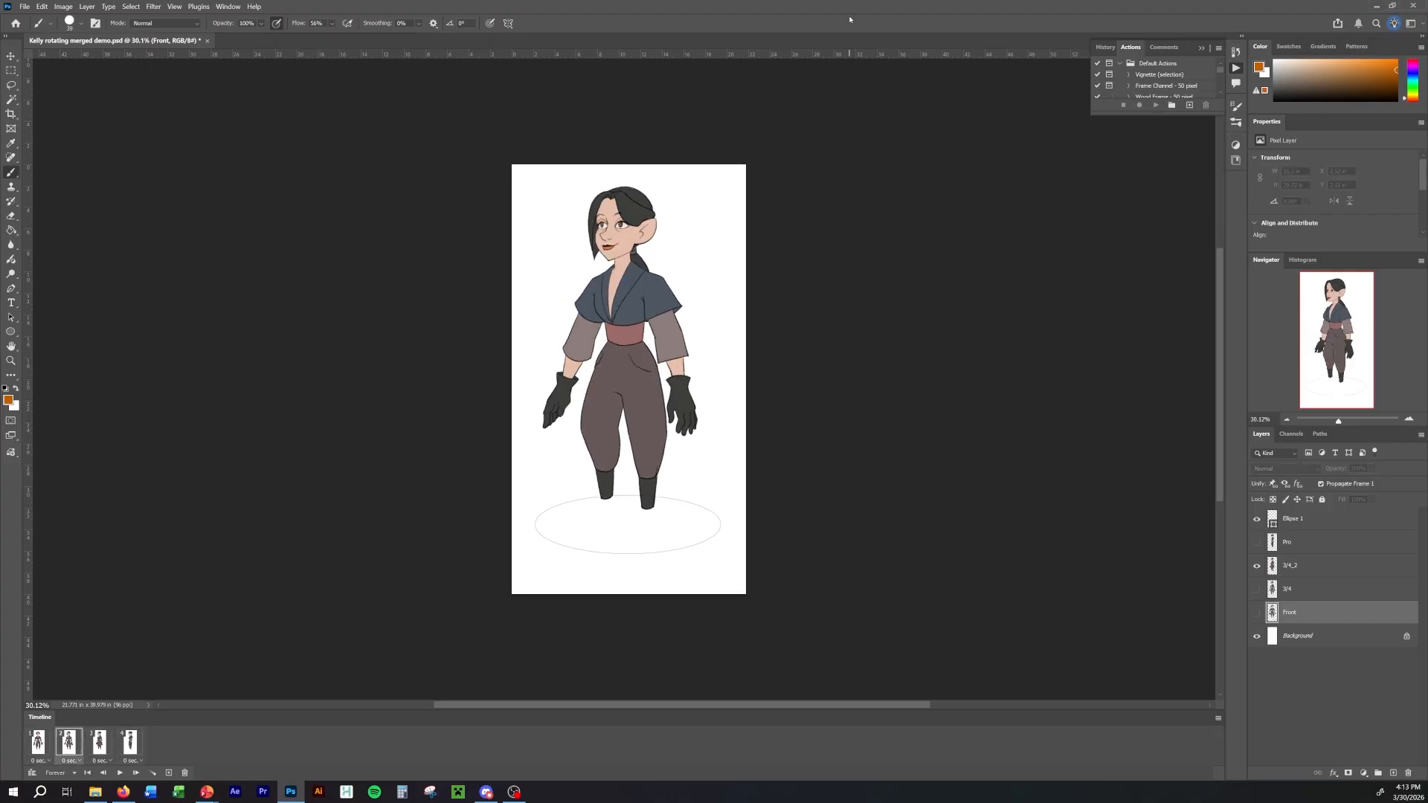
pyautogui.press('Right')
pyautogui.press('Right')
pyautogui.press('Right')
pyautogui.press('Left')
pyautogui.press('Left')
pyautogui.press('Left')
pyautogui.press('Left')
pyautogui.press('Left')
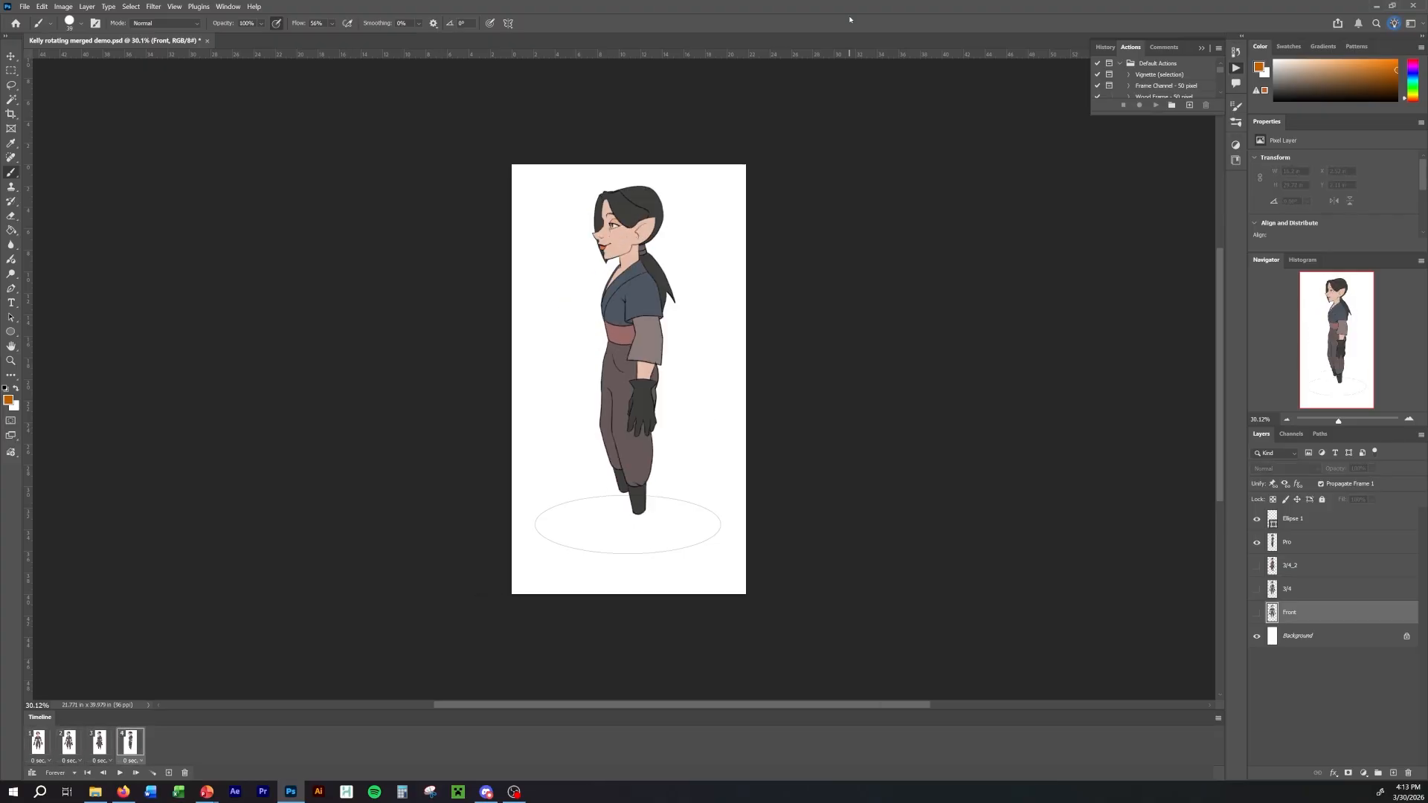
pyautogui.press('Right')
pyautogui.press('Right')
pyautogui.press('Right')
pyautogui.press('Right')
# Create a 1920 × 1080 pixel document at 96 pixels/inch and add an empty layer above the background.
pyautogui.hotkey('ctrl', 'n')
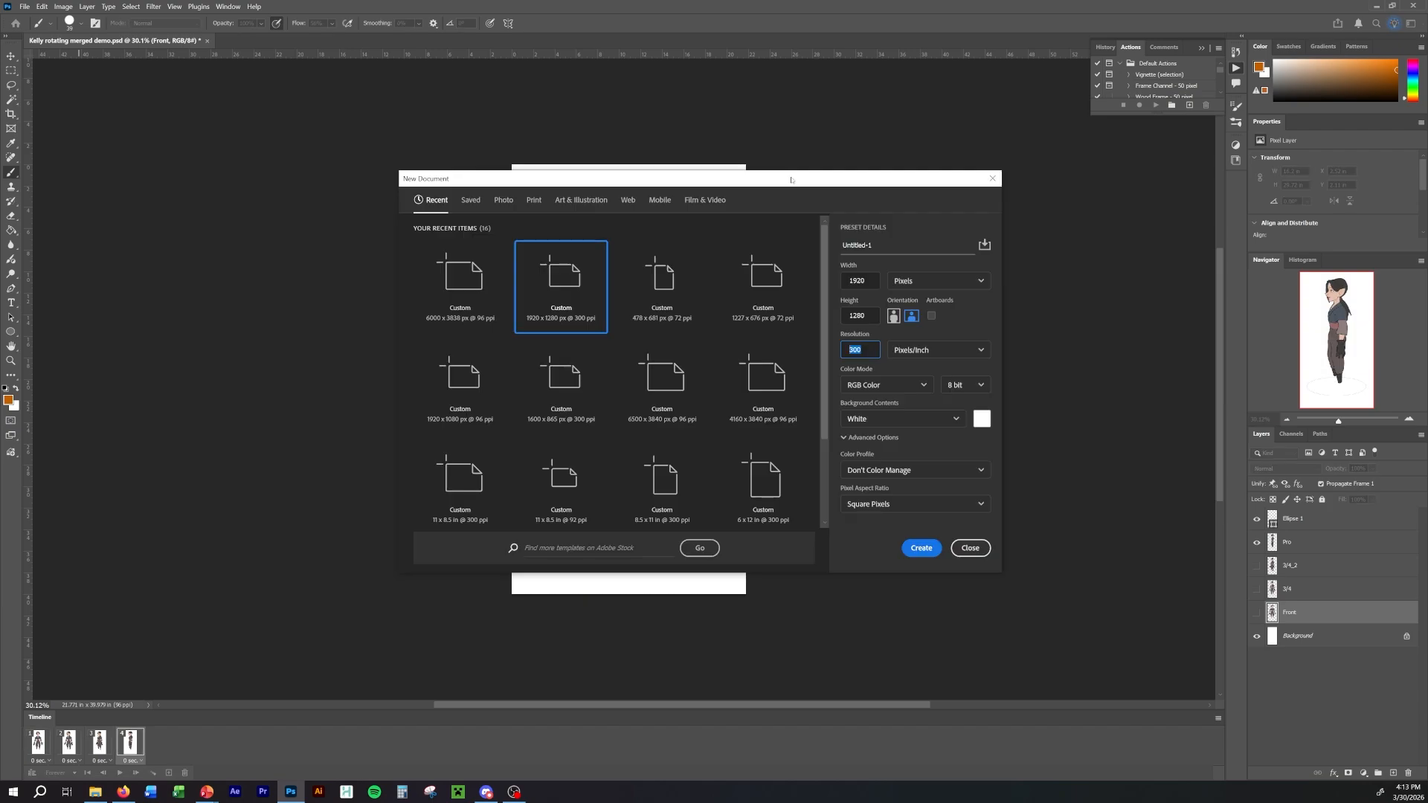
pyautogui.moveTo(774, 179); pyautogui.dragTo(765, 175)
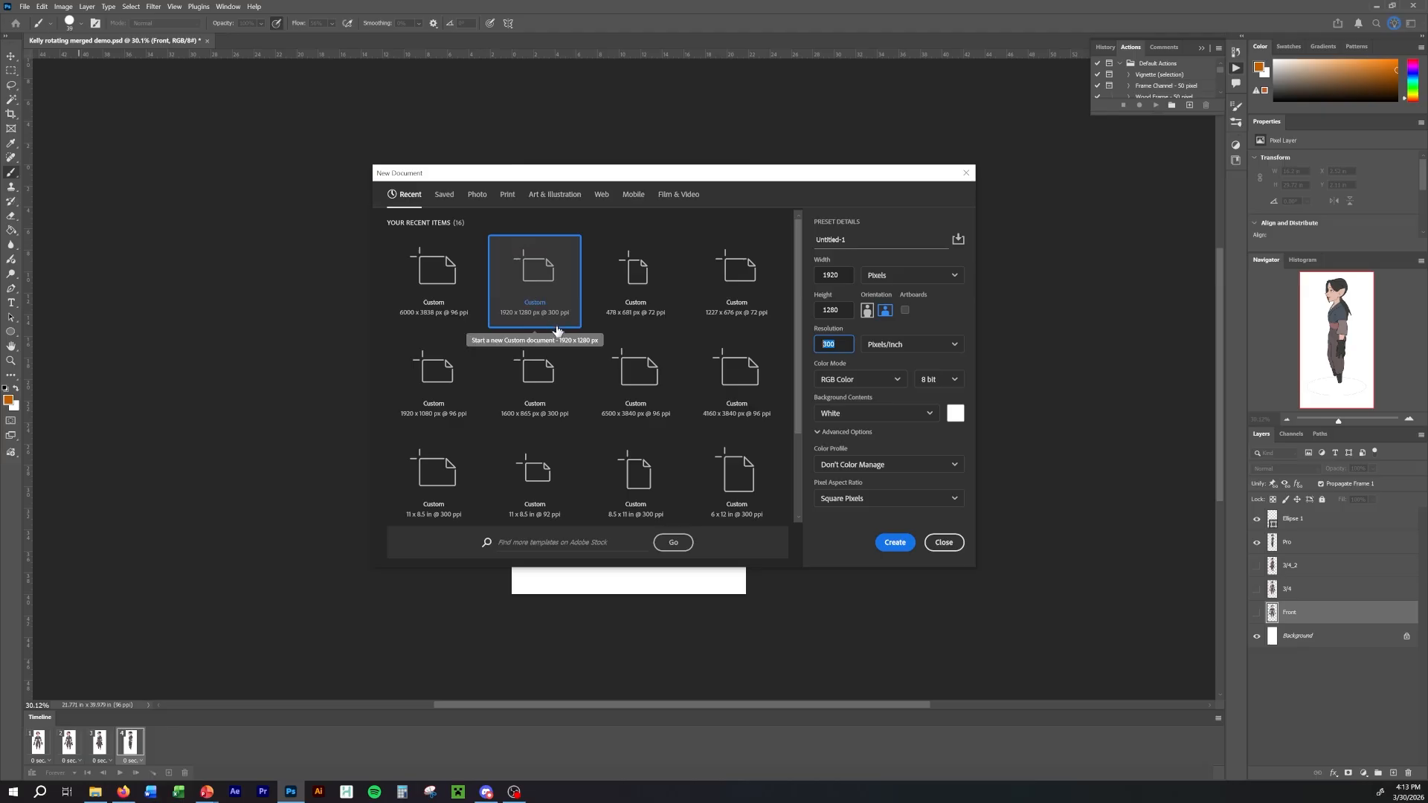
pyautogui.hotkey('shift', 'Tab')
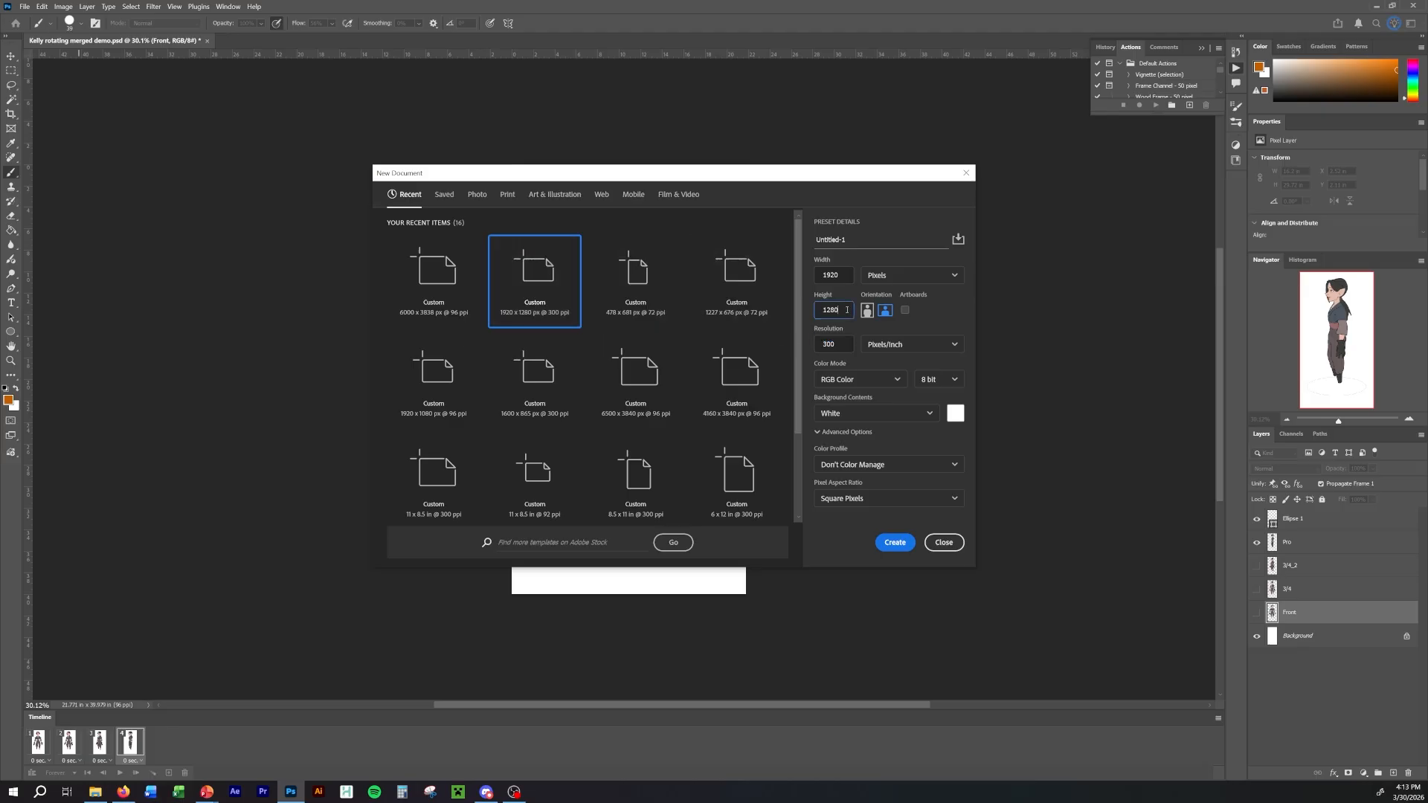
pyautogui.write('1080')
pyautogui.click(822, 347)
pyautogui.write('96')
pyautogui.click(902, 542)
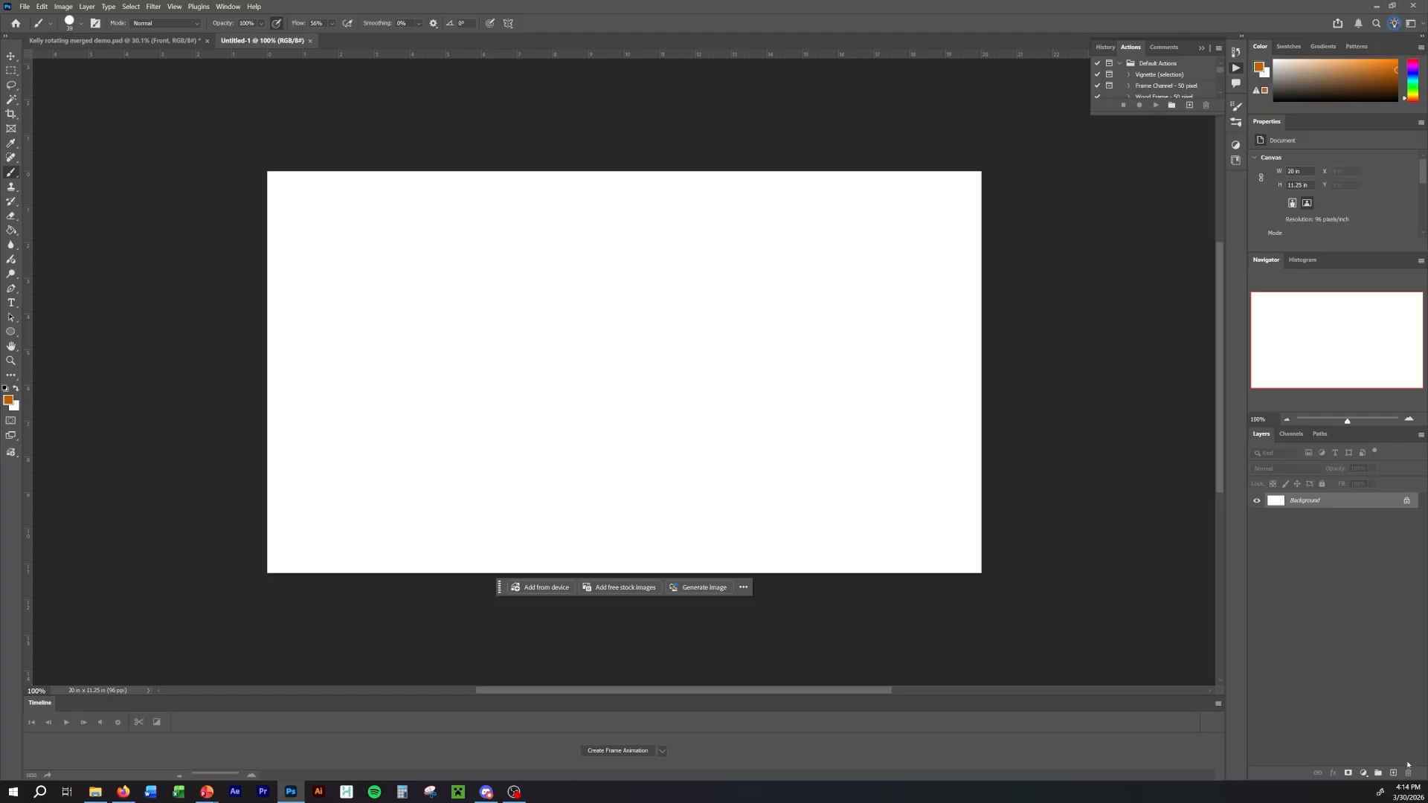
pyautogui.click(1394, 773)
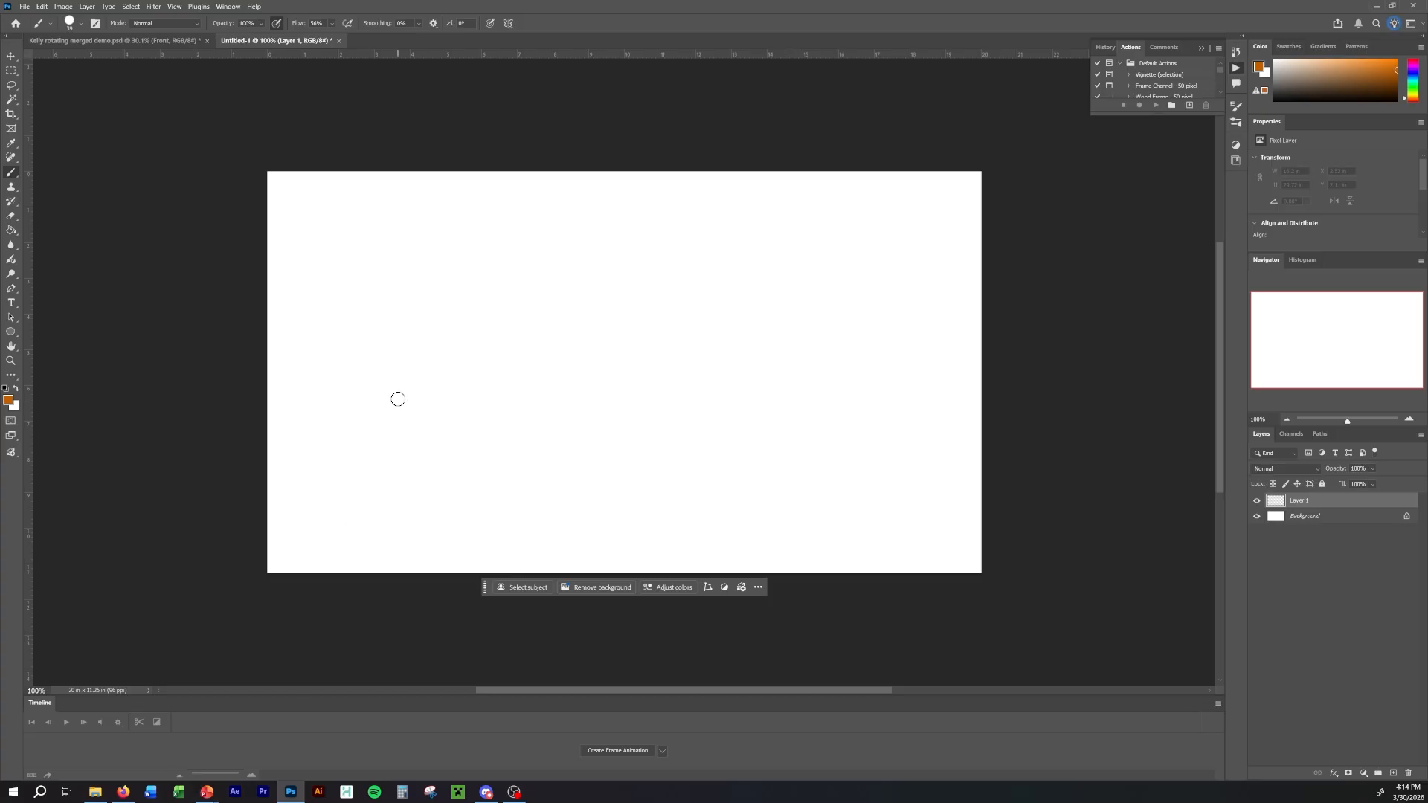
# Hide the timeline and show it again.
pyautogui.click(229, 7)
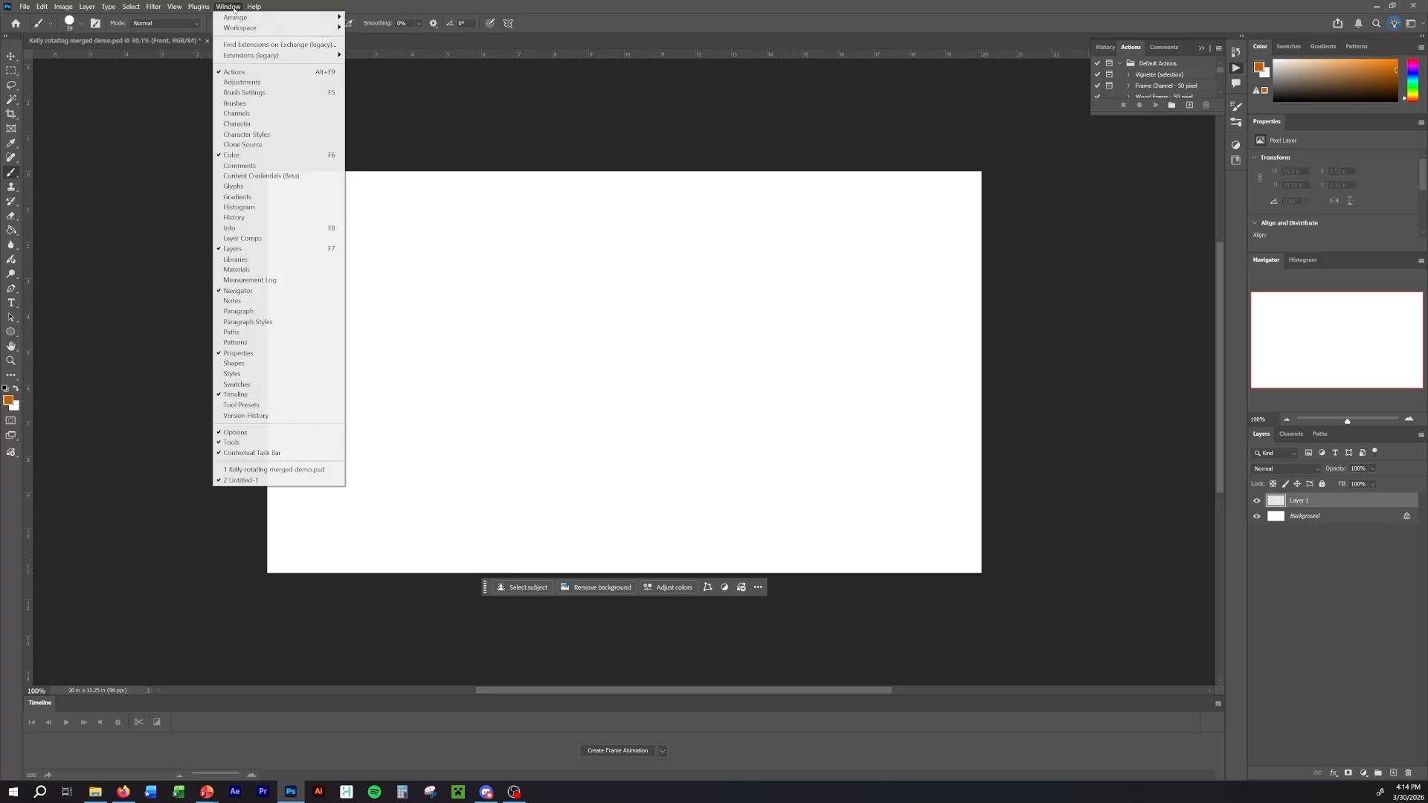
pyautogui.click(268, 395)
pyautogui.click(229, 6)
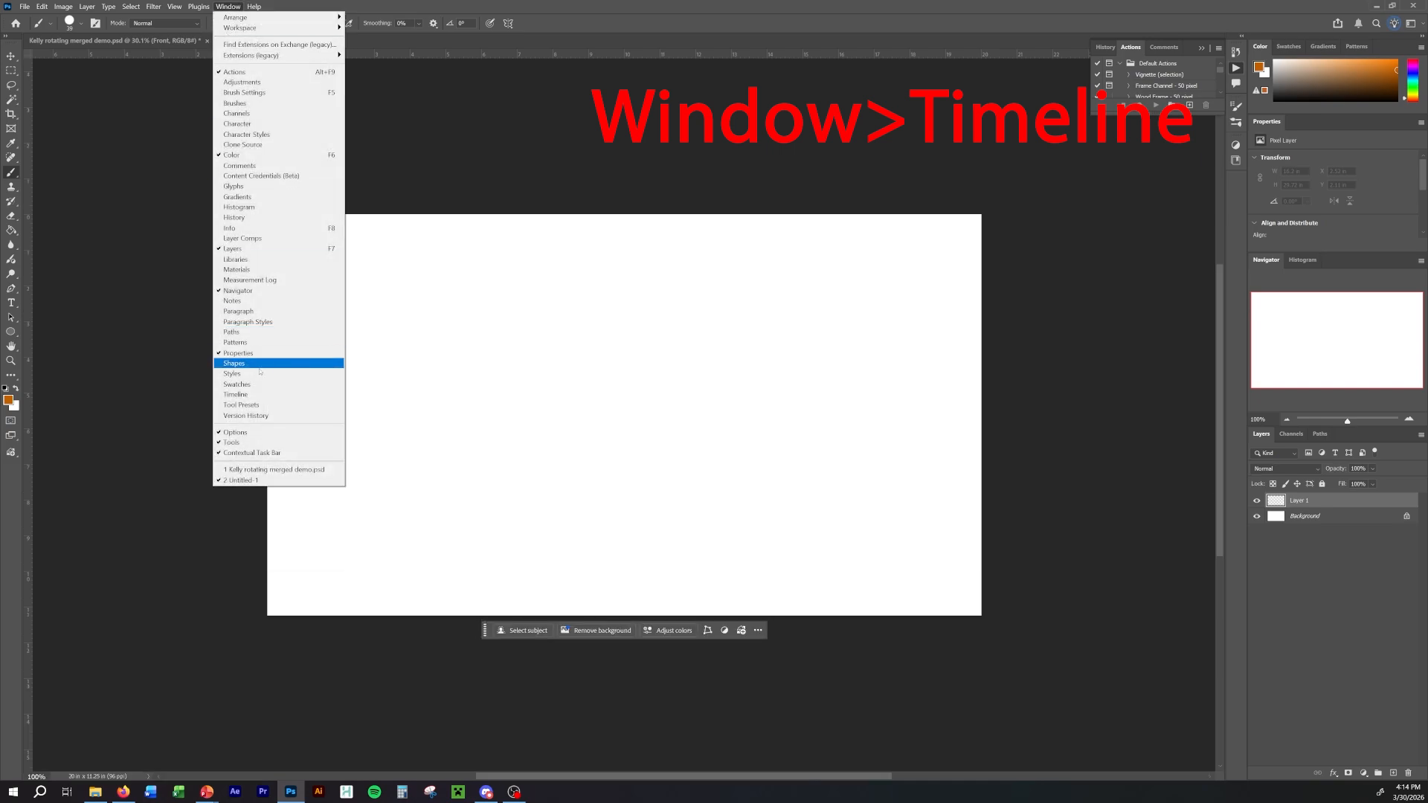
pyautogui.click(255, 393)
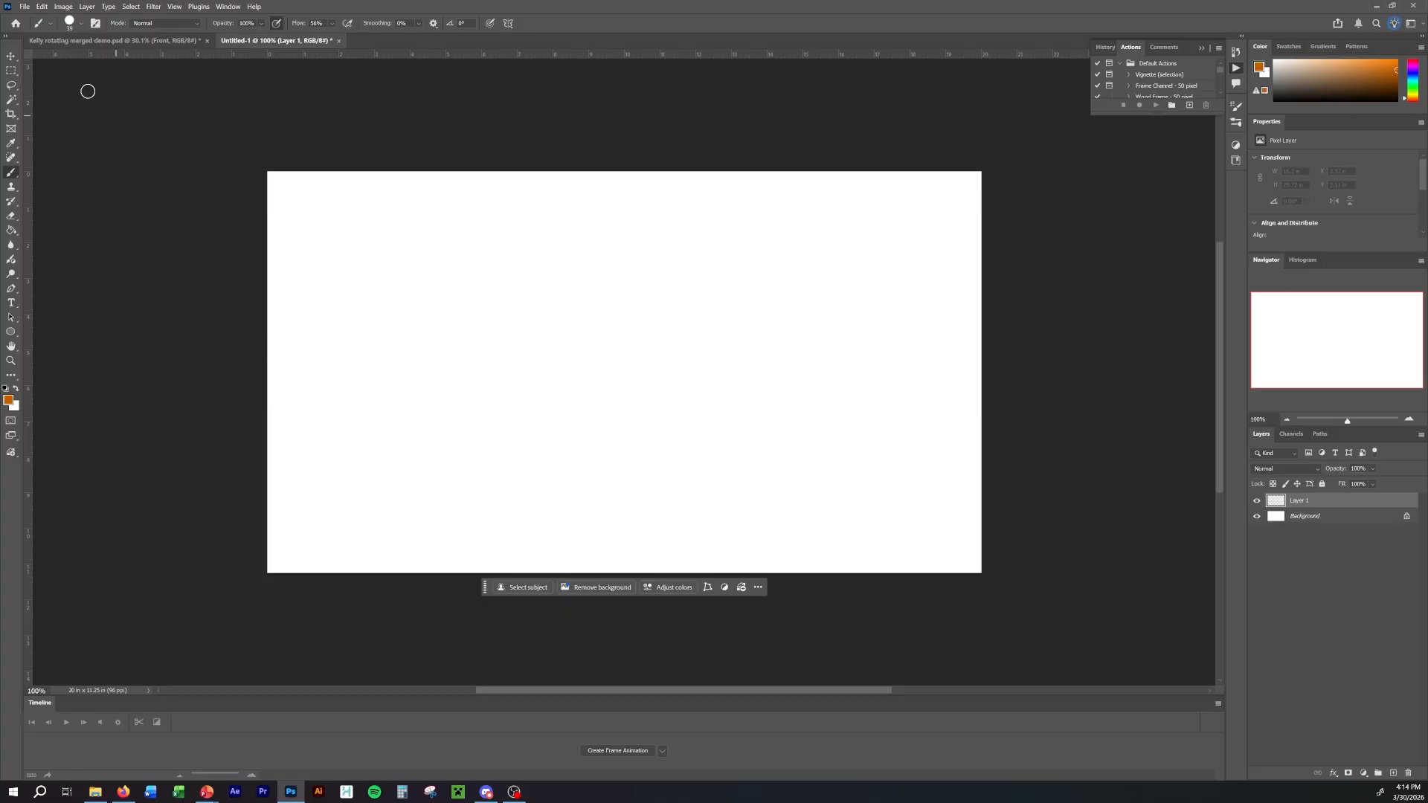
# Examine the keyboard shortcuts assigned to Next Frame and Previous Frame among the Timeline (Frames) panel commands.
pyautogui.click(42, 7)
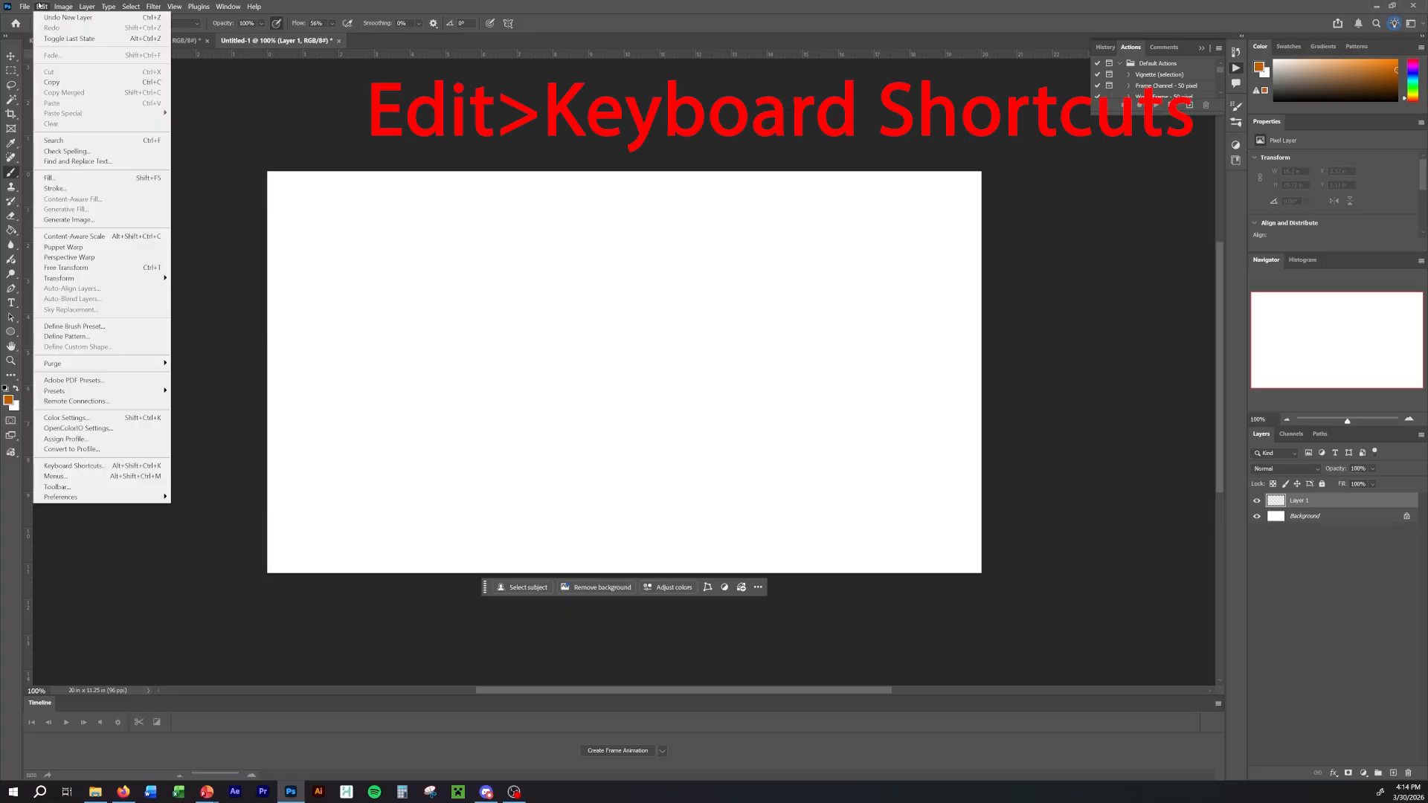
pyautogui.click(95, 467)
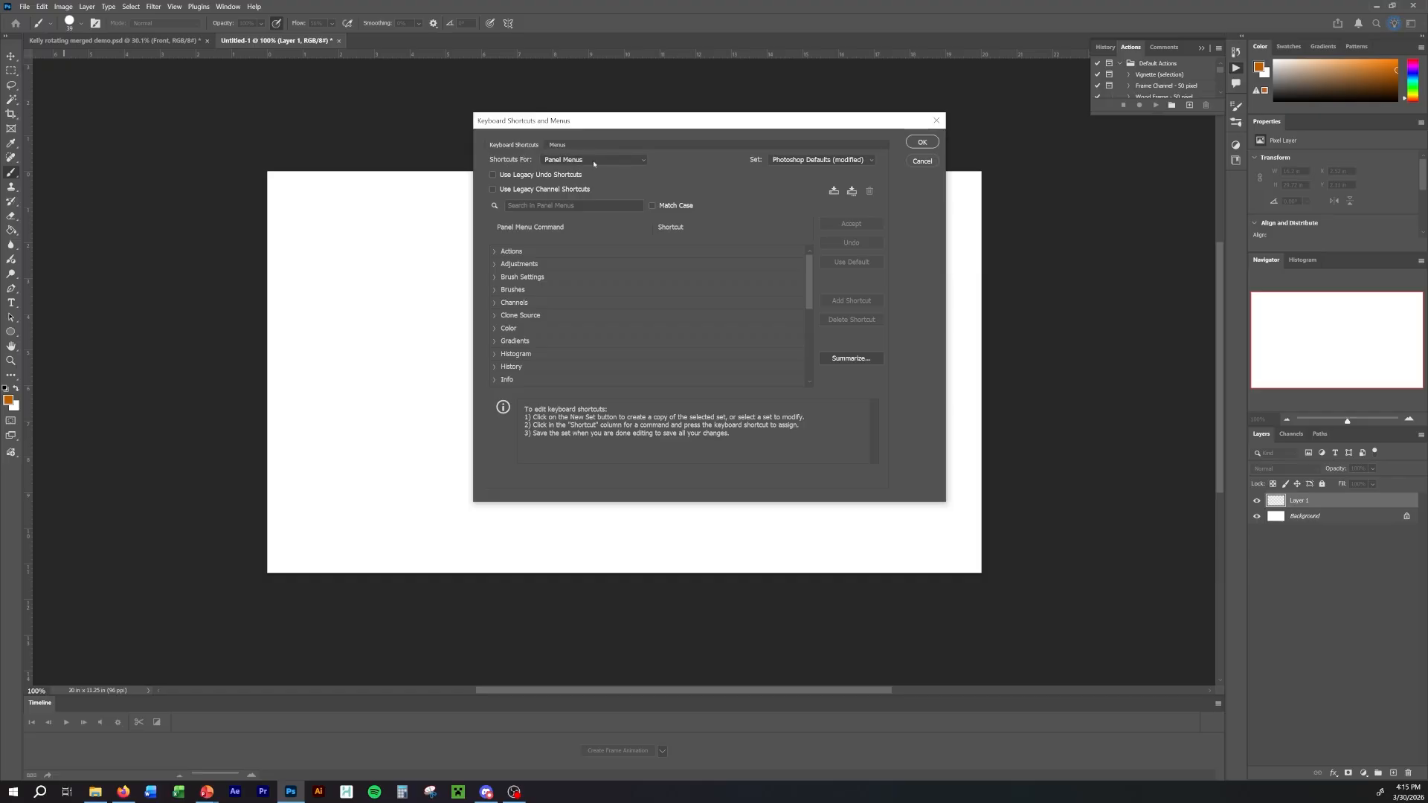
pyautogui.scroll(-1, 667, 351)
pyautogui.scroll(-4, 666, 351)
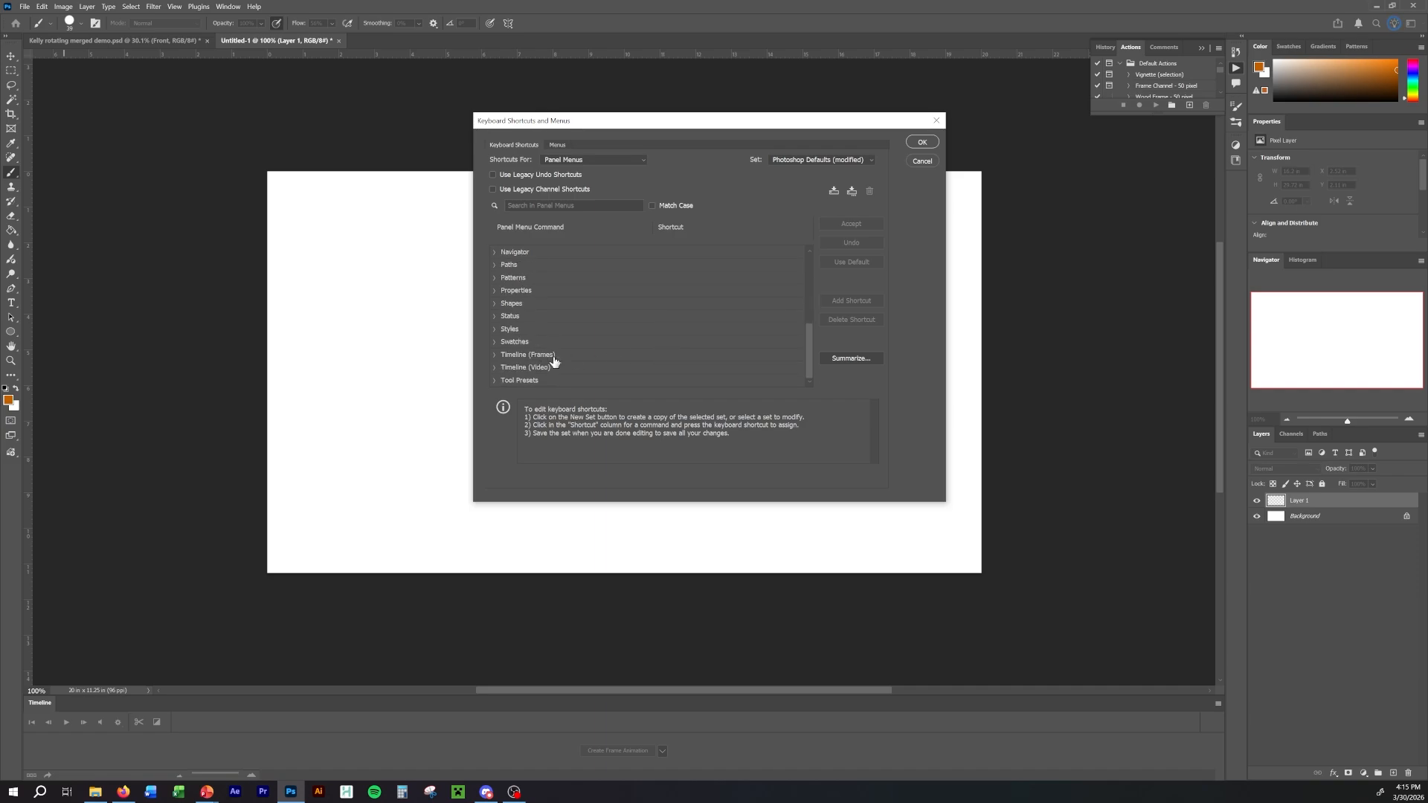
pyautogui.click(494, 355)
pyautogui.scroll(-3, 550, 355)
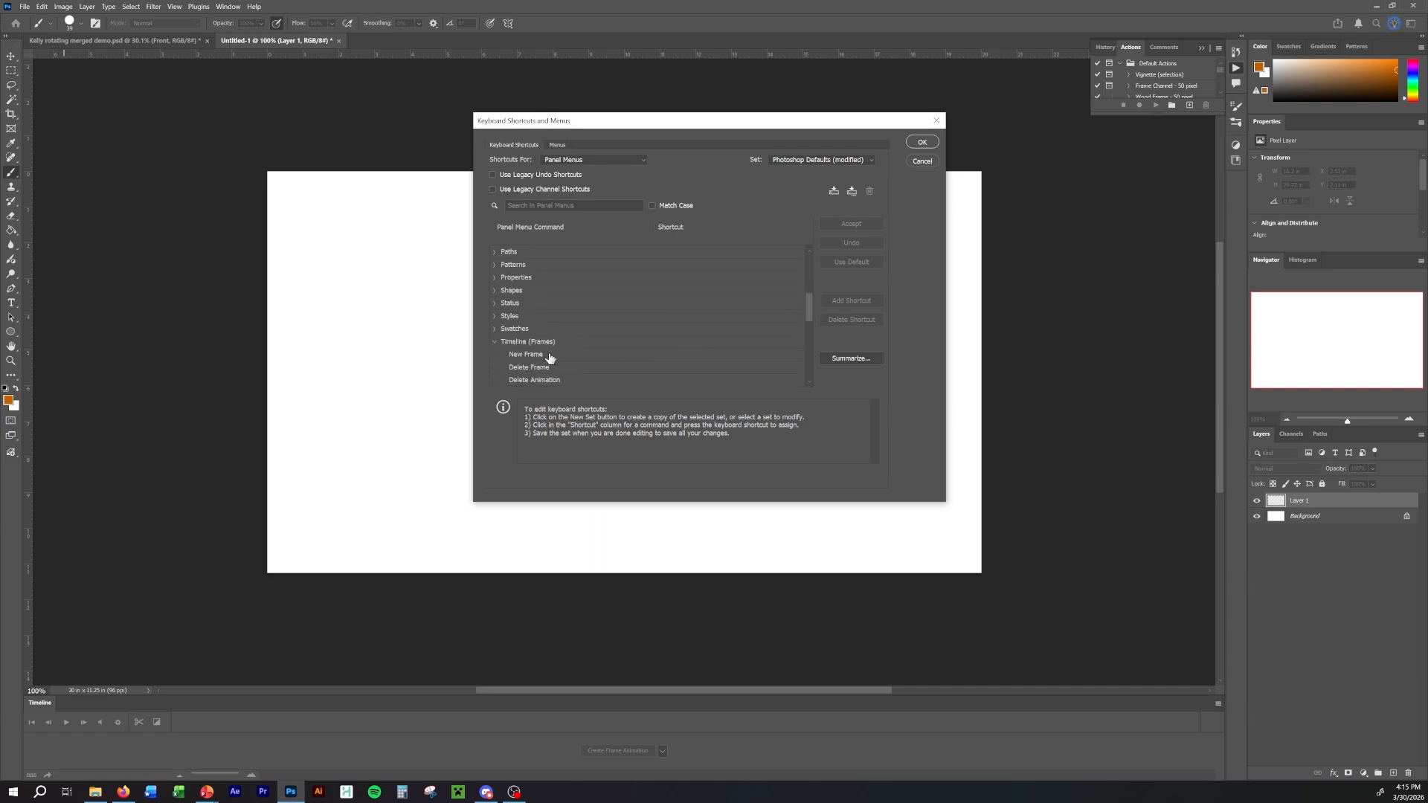
pyautogui.scroll(-5, 551, 357)
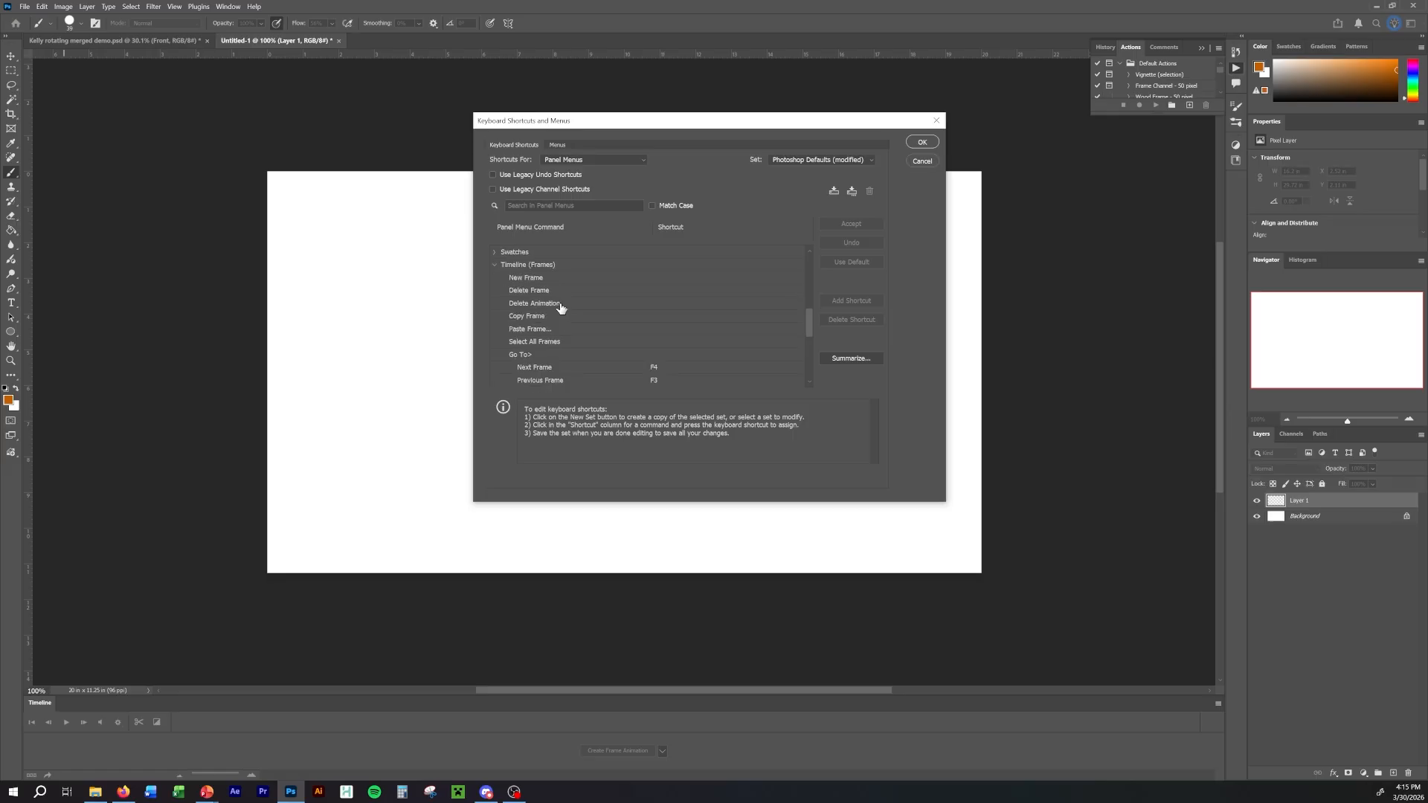
pyautogui.scroll(-3, 557, 310)
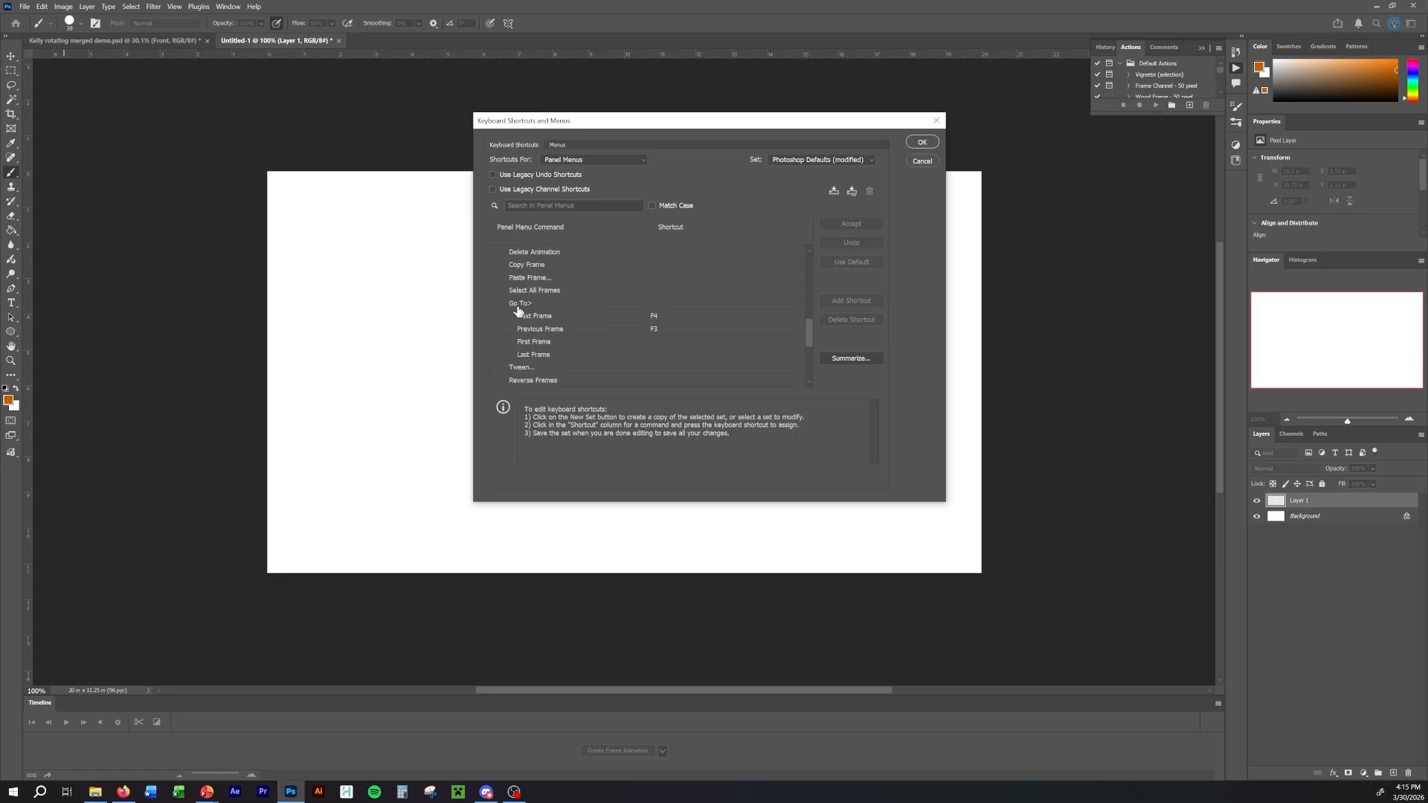
pyautogui.click(592, 318)
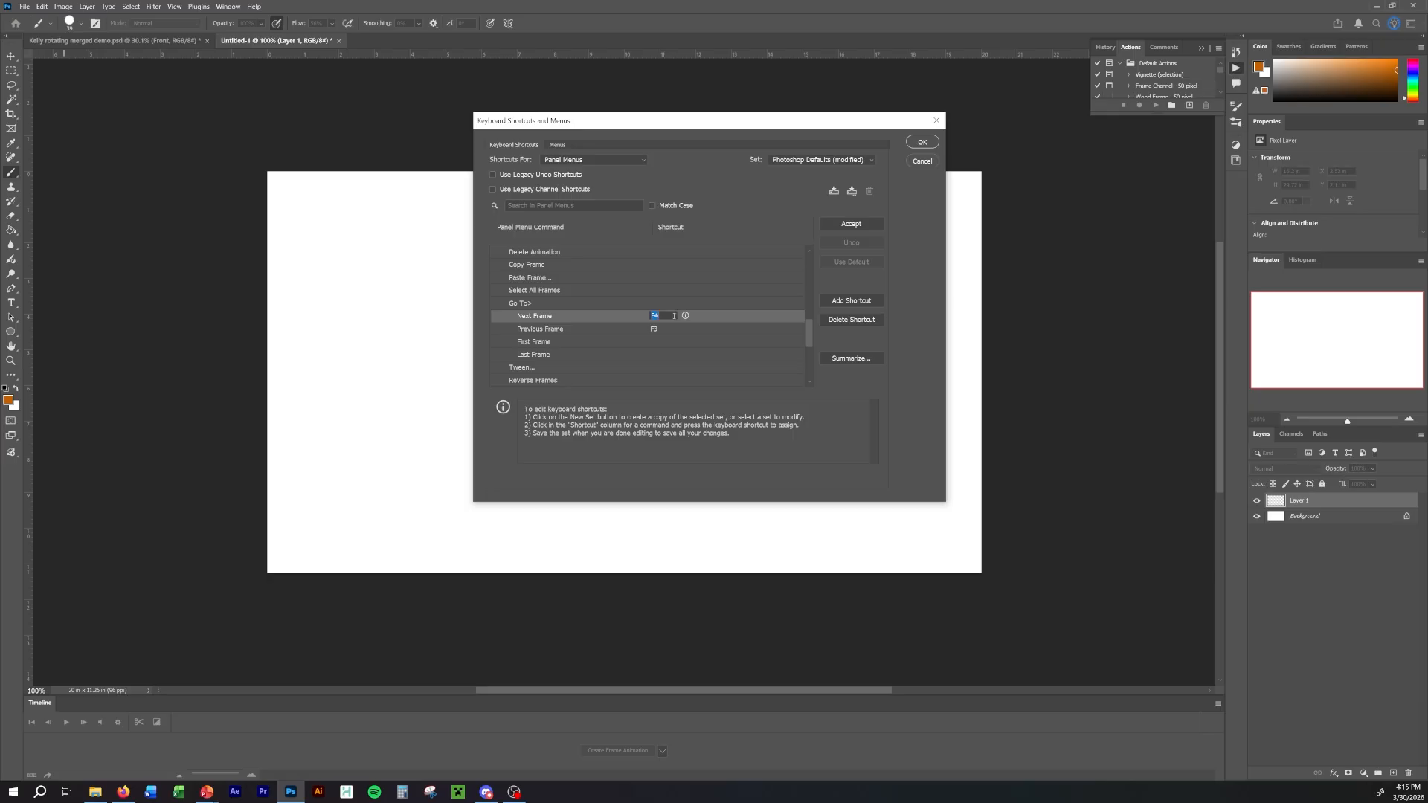
pyautogui.click(625, 331)
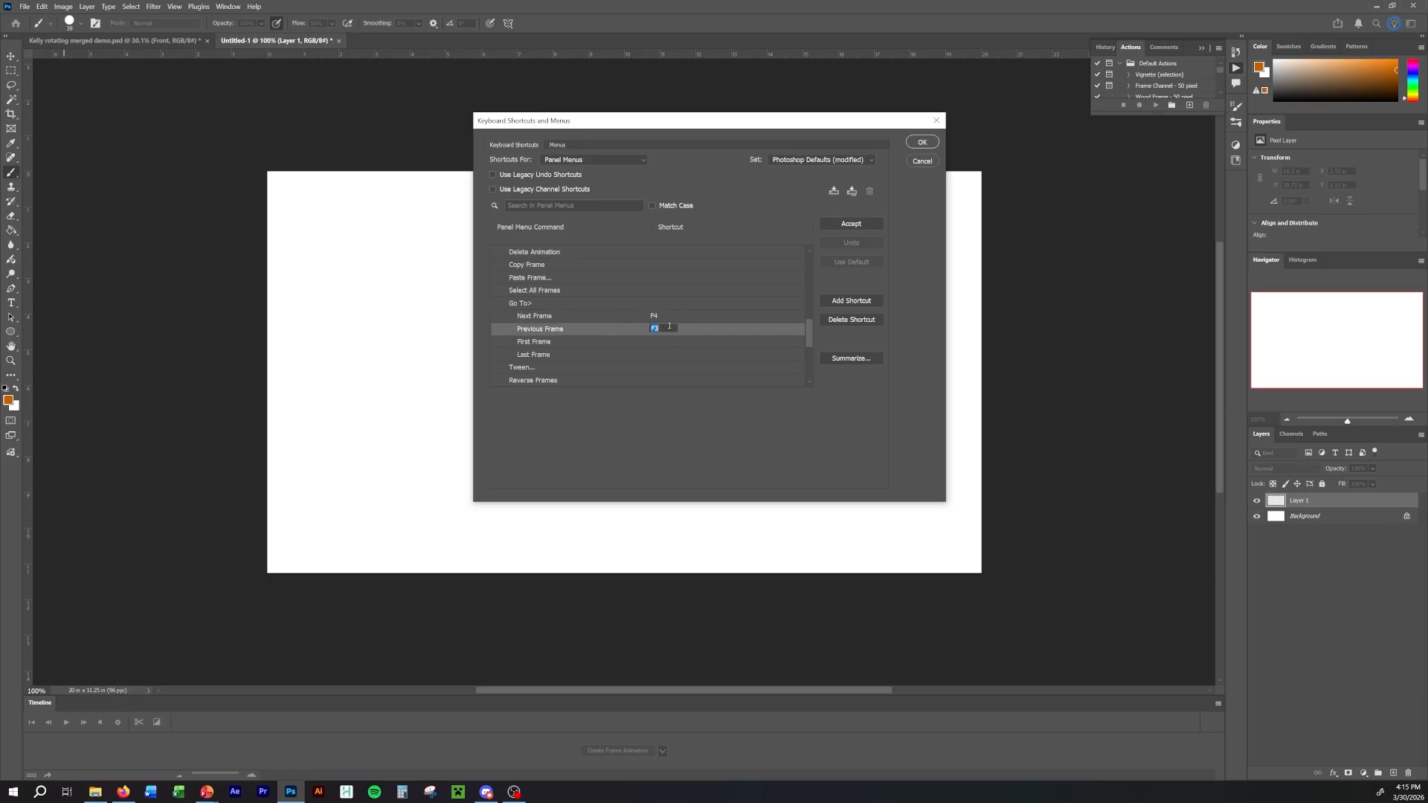
pyautogui.click(702, 319)
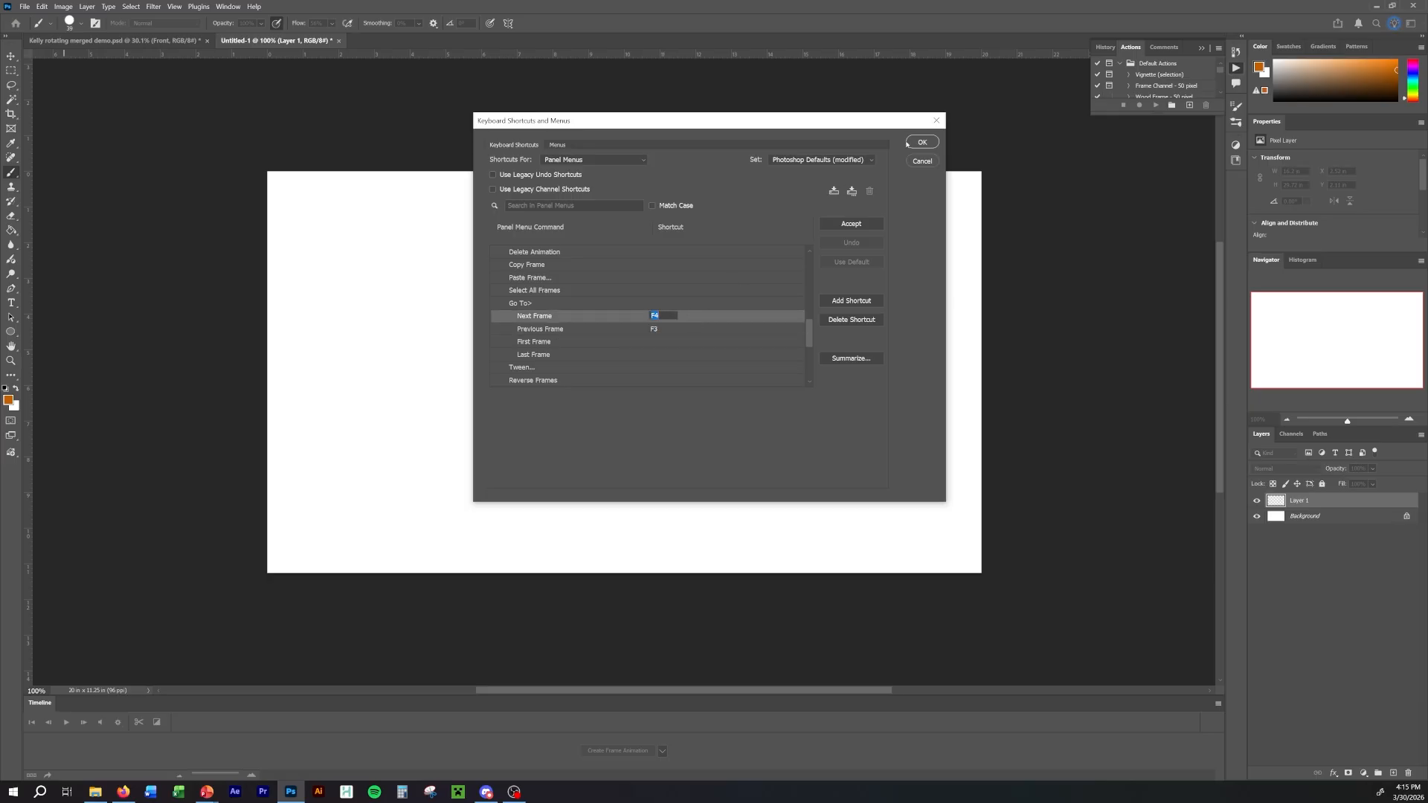
pyautogui.click(923, 141)
# Set the brush to a dark brown colour and a small size, with pen pressure controlling the size.
pyautogui.click(1379, 91)
pyautogui.click(81, 23)
pyautogui.moveTo(67, 59); pyautogui.dragTo(58, 60)
pyautogui.click(490, 23)
# Sketch the front-view head as a circle with centre guidelines, large oval eyes, nose, smile and two ears.
pyautogui.moveTo(641, 208)
pyautogui.mouseDown()
pyautogui.moveTo(702, 239)
pyautogui.moveTo(604, 328)
pyautogui.mouseUp()
pyautogui.hotkey('ctrl', 'z')
pyautogui.moveTo(623, 201); pyautogui.dragTo(626, 332)
pyautogui.moveTo(554, 259); pyautogui.dragTo(682, 259)
pyautogui.moveTo(595, 231); pyautogui.dragTo(654, 228)
pyautogui.moveTo(603, 293)
pyautogui.mouseDown()
pyautogui.moveTo(652, 289)
pyautogui.moveTo(619, 272)
pyautogui.mouseUp()
pyautogui.moveTo(564, 256); pyautogui.dragTo(562, 291)
pyautogui.moveTo(691, 256); pyautogui.dragTo(691, 292)
# Sketch the neck, rounded chest, waist and hips below the head.
pyautogui.moveTo(614, 333); pyautogui.dragTo(614, 355)
pyautogui.moveTo(633, 330); pyautogui.dragTo(654, 406)
pyautogui.moveTo(596, 410); pyautogui.dragTo(660, 408)
pyautogui.moveTo(621, 354)
pyautogui.mouseDown()
pyautogui.moveTo(622, 408)
pyautogui.moveTo(654, 435)
pyautogui.mouseUp()
pyautogui.moveTo(595, 410); pyautogui.dragTo(578, 466)
pyautogui.moveTo(606, 467); pyautogui.dragTo(647, 469)
pyautogui.moveTo(654, 435); pyautogui.dragTo(669, 465)
# Sketch both thighs and lower legs down to the canvas's lower edge.
pyautogui.moveTo(579, 465); pyautogui.dragTo(588, 525)
pyautogui.moveTo(637, 484); pyautogui.dragTo(641, 521)
pyautogui.moveTo(673, 462); pyautogui.dragTo(668, 525)
pyautogui.moveTo(588, 525); pyautogui.dragTo(592, 567)
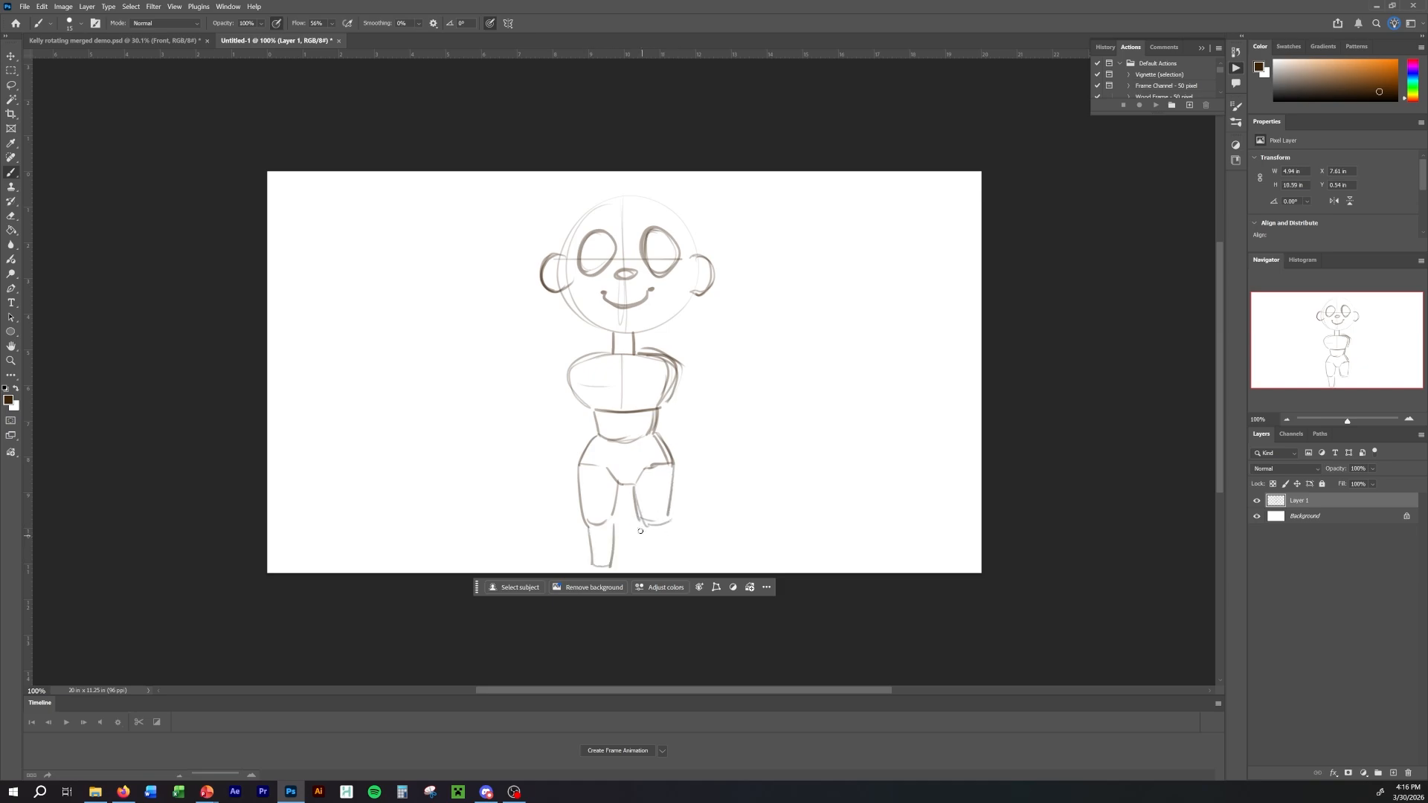
pyautogui.moveTo(641, 524); pyautogui.dragTo(640, 567)
# Sketch both shoulders and the arm on the right side of the figure.
pyautogui.moveTo(588, 355); pyautogui.dragTo(558, 376)
pyautogui.moveTo(653, 346)
pyautogui.mouseDown()
pyautogui.moveTo(688, 372)
pyautogui.moveTo(729, 450)
pyautogui.mouseUp()
pyautogui.moveTo(673, 376); pyautogui.dragTo(688, 439)
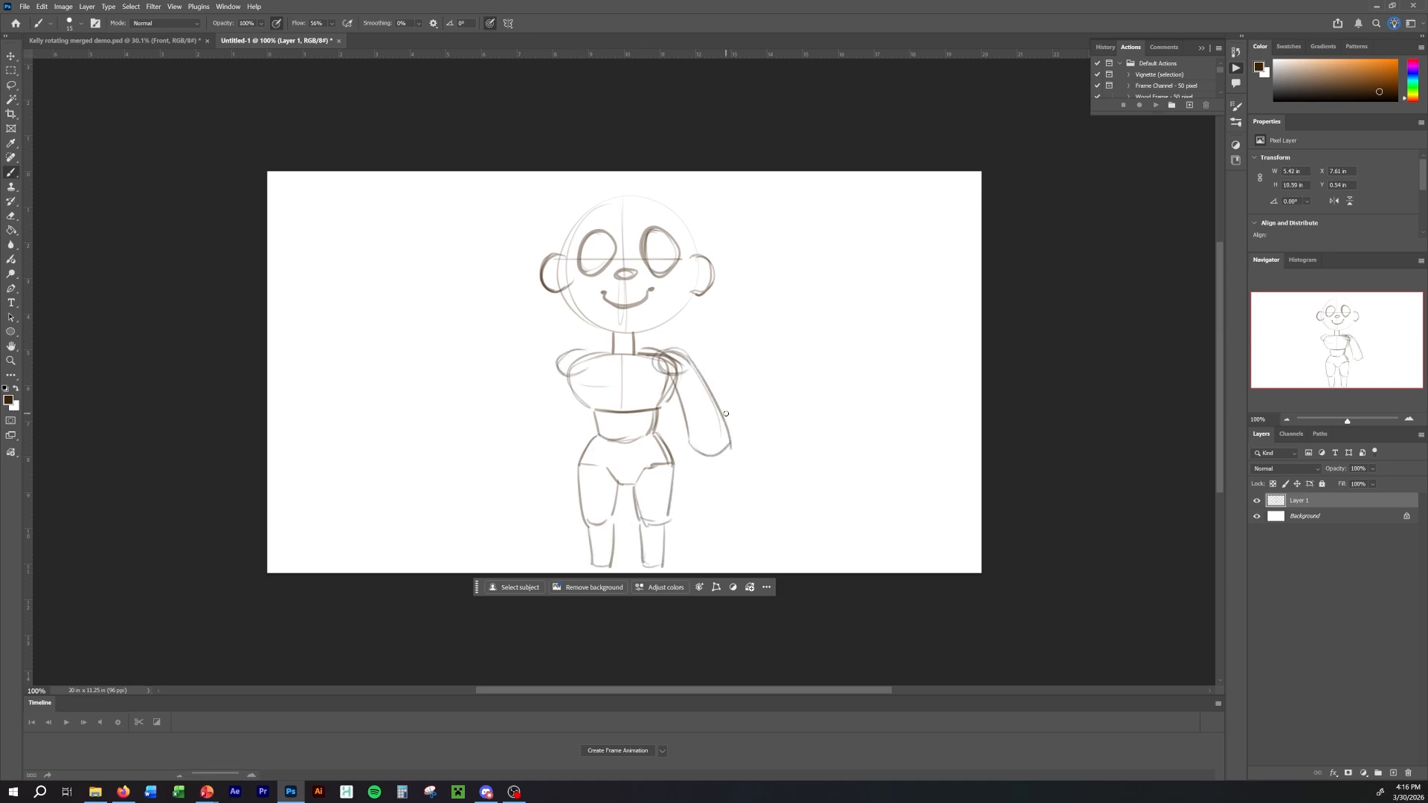
pyautogui.moveTo(560, 357); pyautogui.dragTo(511, 440)
pyautogui.moveTo(584, 370); pyautogui.dragTo(554, 435)
pyautogui.hotkey('ctrl', 'z')
pyautogui.hotkey('ctrl', 'z')
# Sketch the hand at the end of the right-side arm.
pyautogui.moveTo(691, 447)
pyautogui.mouseDown()
pyautogui.moveTo(685, 481)
pyautogui.moveTo(714, 493)
pyautogui.mouseUp()
pyautogui.moveTo(729, 442); pyautogui.dragTo(712, 496)
# Select the whole figure, scale it down slightly and move it up to leave room for the feet, then deselect.
pyautogui.moveTo(669, 153); pyautogui.dragTo(734, 119)
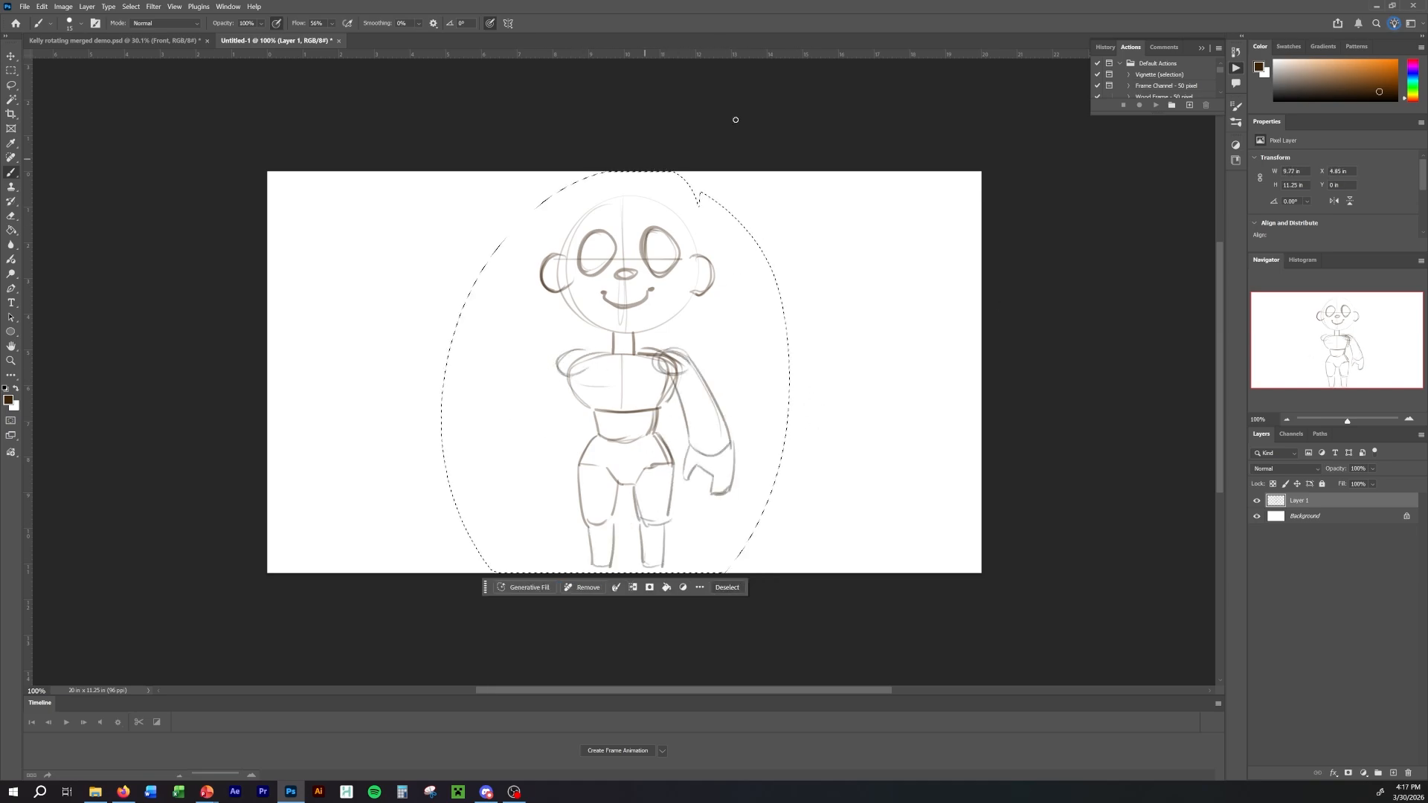
pyautogui.hotkey('ctrl', 't')
pyautogui.moveTo(789, 172); pyautogui.dragTo(749, 217)
pyautogui.moveTo(652, 368)
pyautogui.mouseDown()
pyautogui.moveTo(681, 338)
pyautogui.moveTo(669, 327)
pyautogui.mouseUp()
pyautogui.press('Return')
pyautogui.hotkey('ctrl', 'd')
# Sketch the left-side arm and hand and refine the edge of the chest beside it.
pyautogui.moveTo(561, 344); pyautogui.dragTo(516, 418)
pyautogui.moveTo(573, 360); pyautogui.dragTo(555, 418)
pyautogui.moveTo(513, 421)
pyautogui.mouseDown()
pyautogui.moveTo(552, 422)
pyautogui.moveTo(541, 442)
pyautogui.mouseUp()
pyautogui.moveTo(512, 423)
pyautogui.mouseDown()
pyautogui.moveTo(538, 441)
pyautogui.moveTo(539, 467)
pyautogui.mouseUp()
pyautogui.moveTo(595, 360); pyautogui.dragTo(576, 391)
# Sketch both feet below the legs and a vertical centre line down the torso.
pyautogui.moveTo(579, 534); pyautogui.dragTo(614, 530)
pyautogui.moveTo(627, 535); pyautogui.dragTo(666, 530)
pyautogui.moveTo(622, 343); pyautogui.dragTo(623, 451)
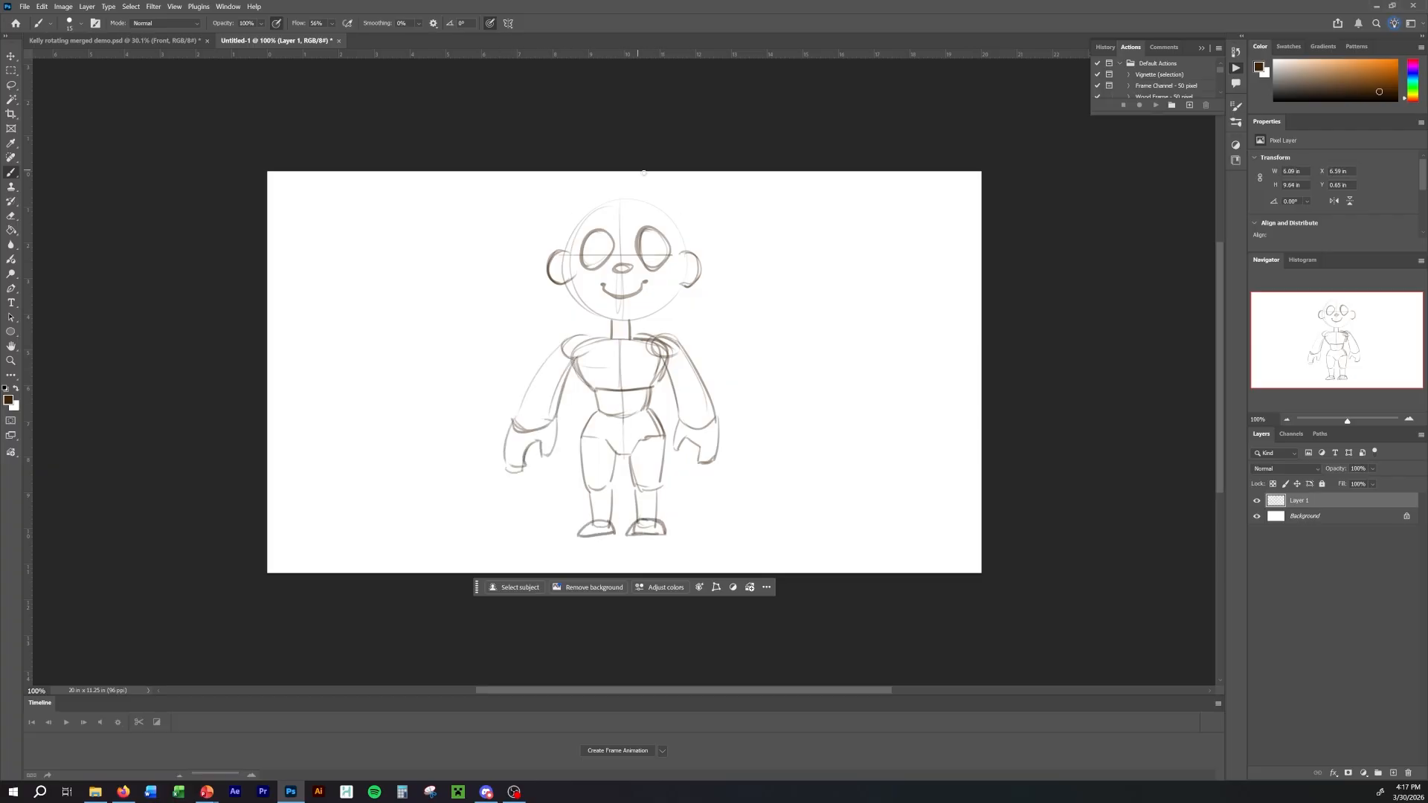
# Sketch a small tuft of hair on top of the head and add eyelids, irises and pupils to both eyes.
pyautogui.moveTo(599, 195)
pyautogui.mouseDown()
pyautogui.moveTo(651, 195)
pyautogui.moveTo(622, 197)
pyautogui.mouseUp()
pyautogui.hotkey('ctrl', 'z')
pyautogui.hotkey('ctrl', 'z')
pyautogui.moveTo(623, 198); pyautogui.dragTo(627, 196)
pyautogui.moveTo(580, 252); pyautogui.dragTo(615, 246)
pyautogui.moveTo(595, 244); pyautogui.dragTo(597, 245)
pyautogui.moveTo(636, 249); pyautogui.dragTo(671, 250)
pyautogui.moveTo(652, 242); pyautogui.dragTo(653, 243)
# Refine the right-side foot and darken the cheek and jaw lines on both sides of the face.
pyautogui.moveTo(657, 520); pyautogui.dragTo(668, 534)
pyautogui.moveTo(571, 276); pyautogui.dragTo(611, 321)
pyautogui.moveTo(679, 274)
pyautogui.mouseDown()
pyautogui.moveTo(676, 299)
pyautogui.moveTo(630, 325)
pyautogui.mouseUp()
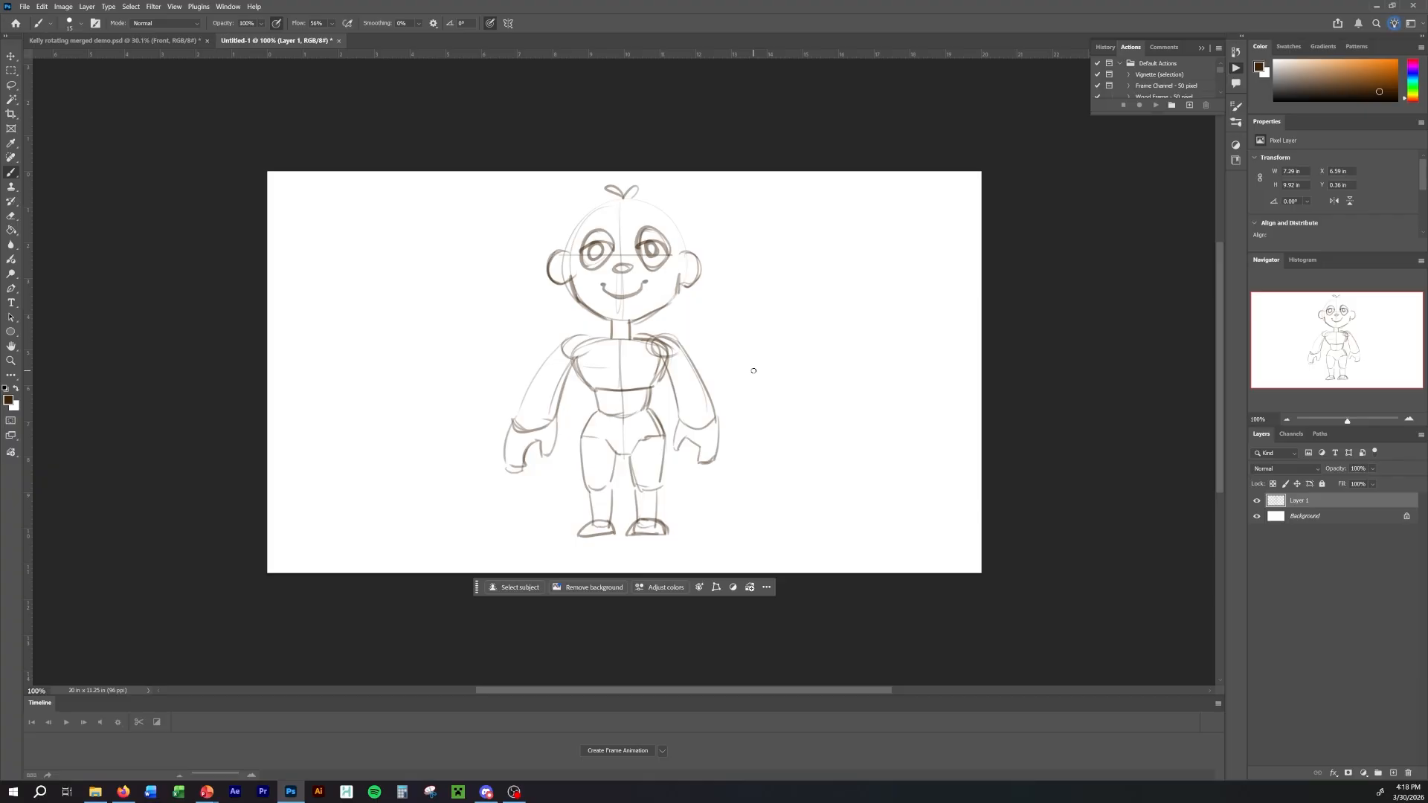
# Lasso the right half of the figure, leaving out the facial features, and copy it onto a new layer.
pyautogui.press('l')
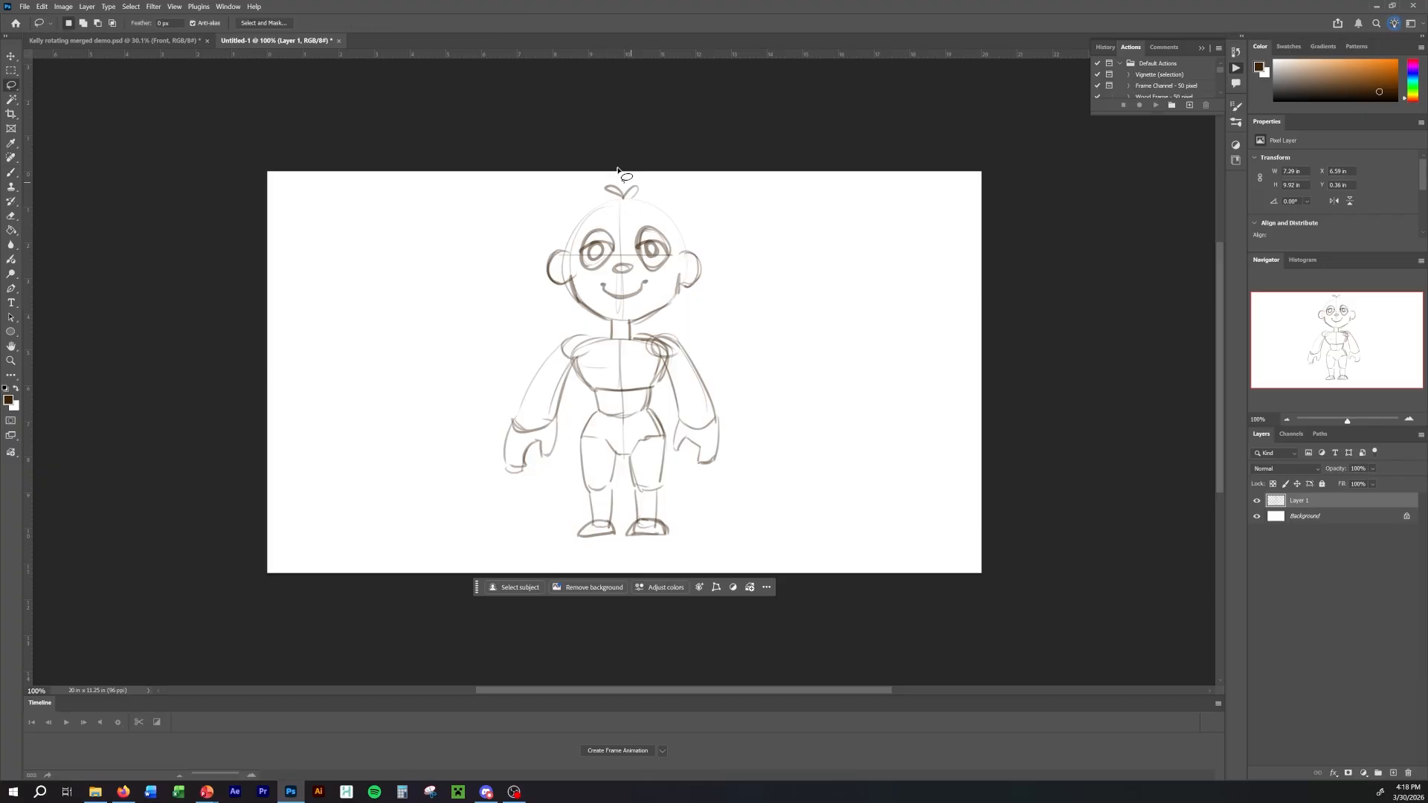
pyautogui.moveTo(653, 192)
pyautogui.mouseDown()
pyautogui.moveTo(640, 191)
pyautogui.moveTo(674, 262)
pyautogui.moveTo(622, 311)
pyautogui.moveTo(630, 504)
pyautogui.moveTo(723, 555)
pyautogui.moveTo(718, 199)
pyautogui.moveTo(653, 191)
pyautogui.mouseUp()
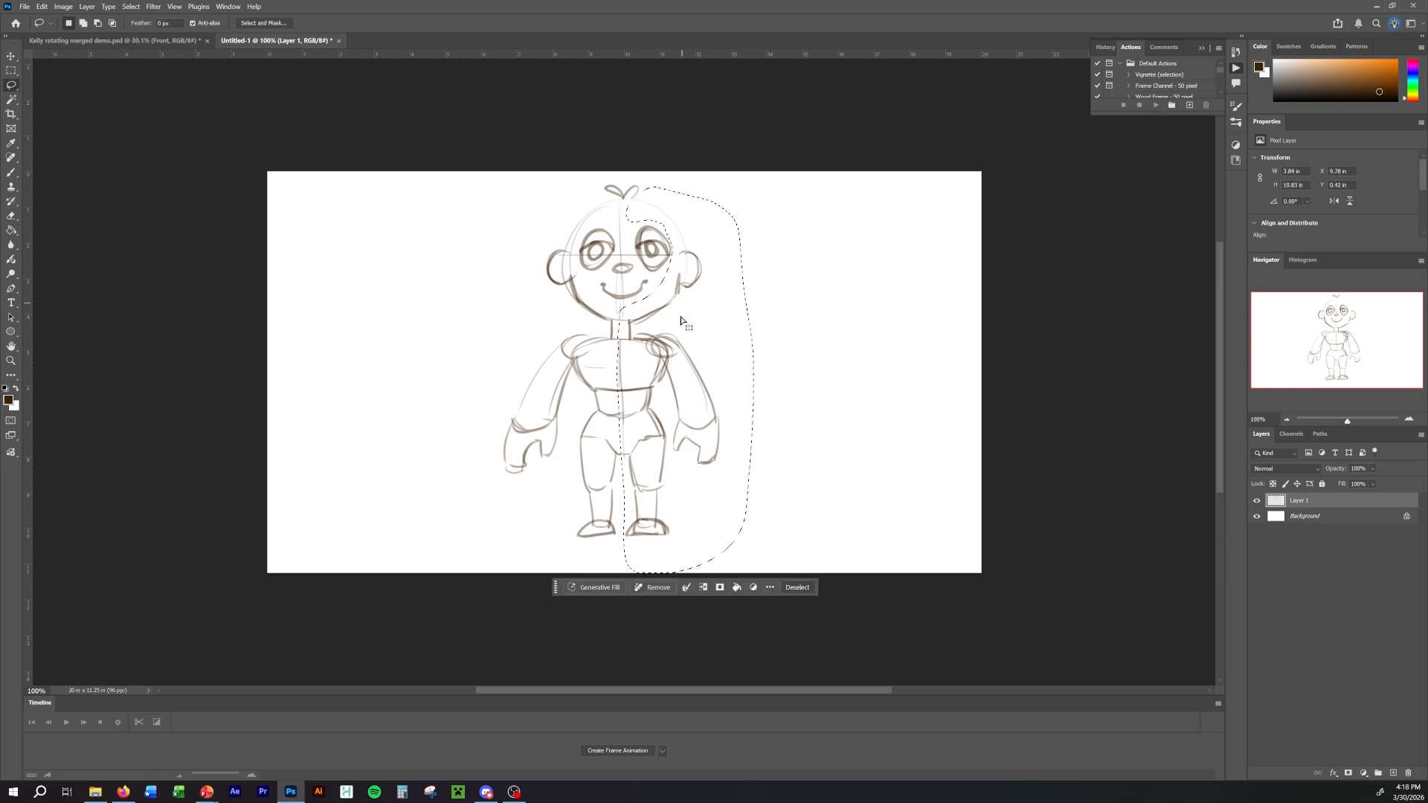
pyautogui.press('b')
pyautogui.hotkey('ctrl', 'c')
pyautogui.hotkey('ctrl', 'v')
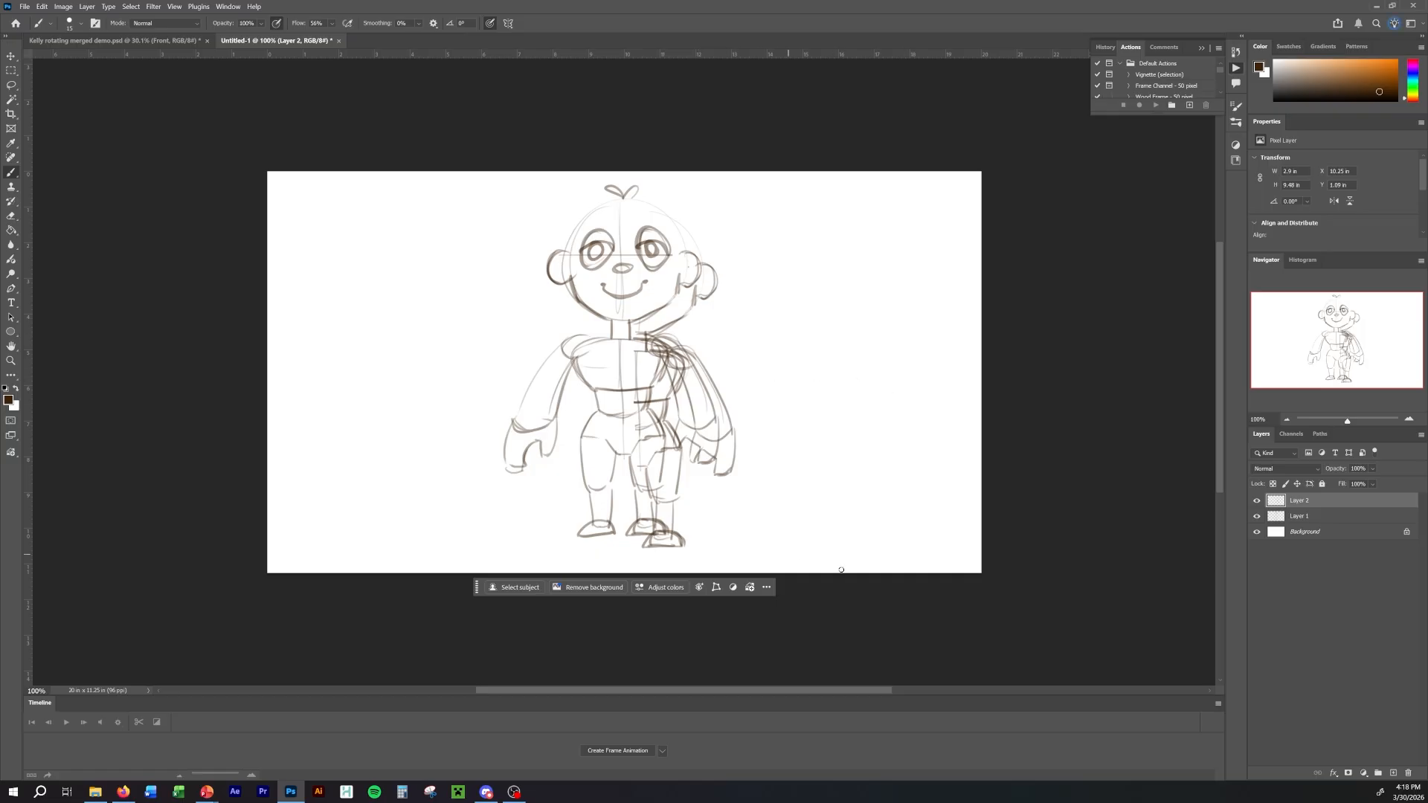
# Flip the pasted half of the figure horizontally.
pyautogui.click(63, 6)
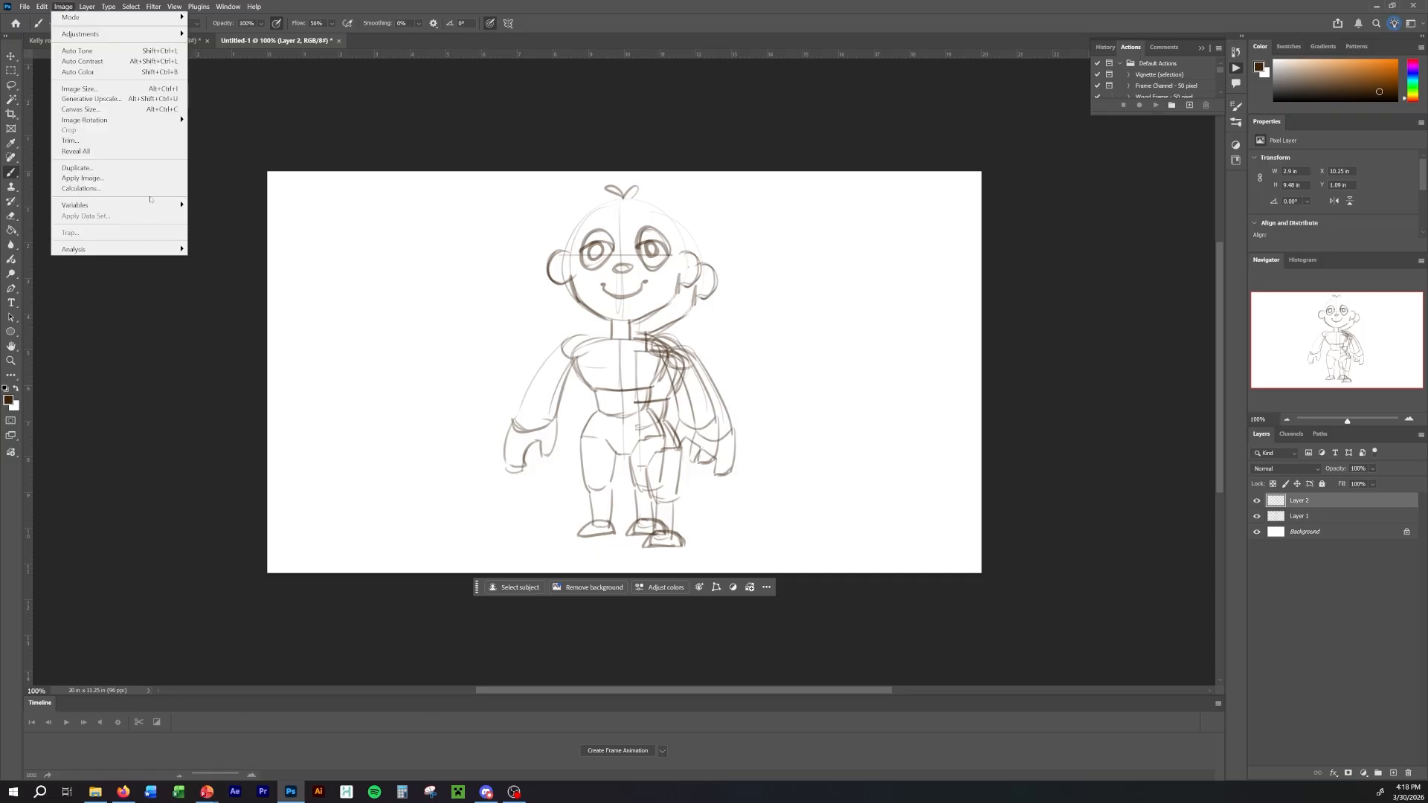
pyautogui.moveTo(42, 7)
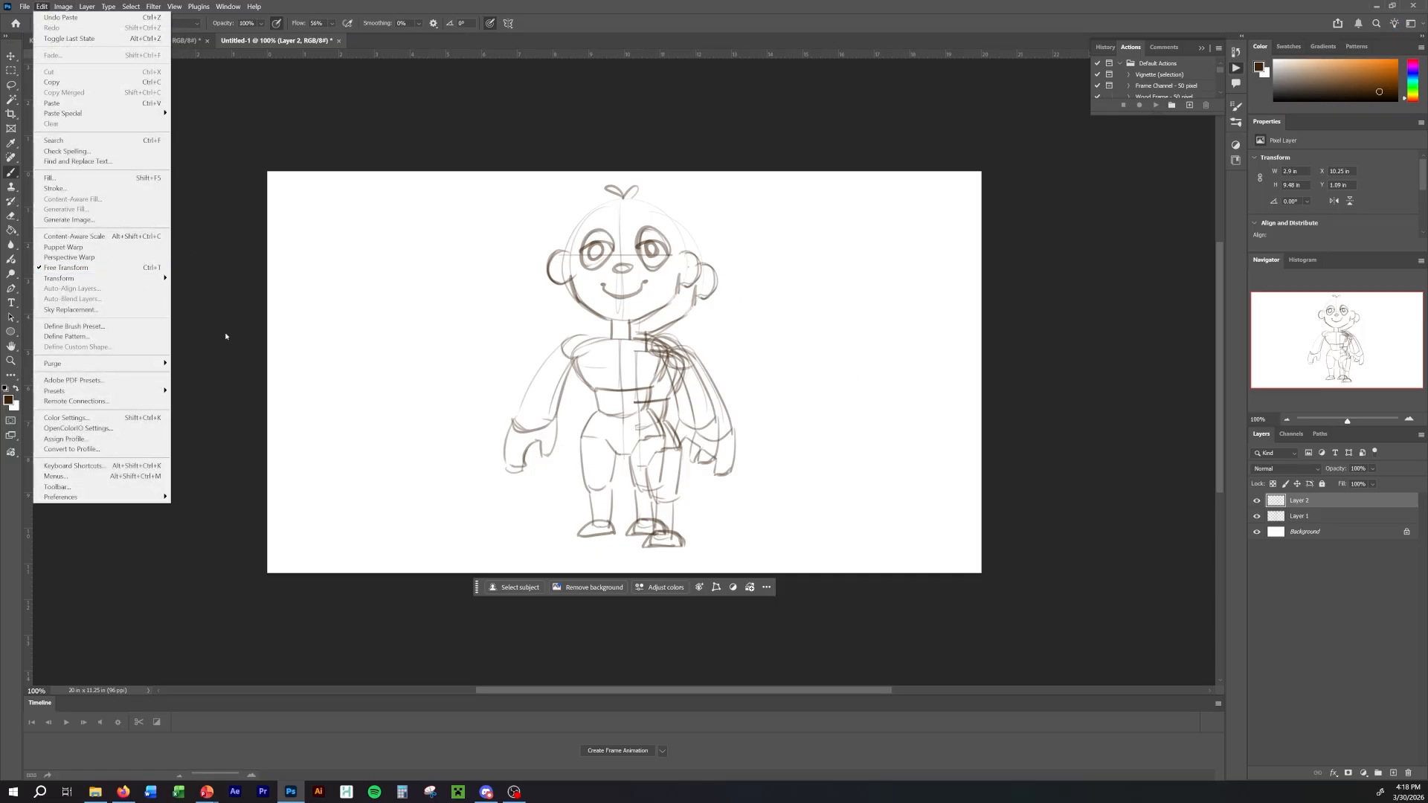
pyautogui.moveTo(97, 278)
pyautogui.click(223, 482)
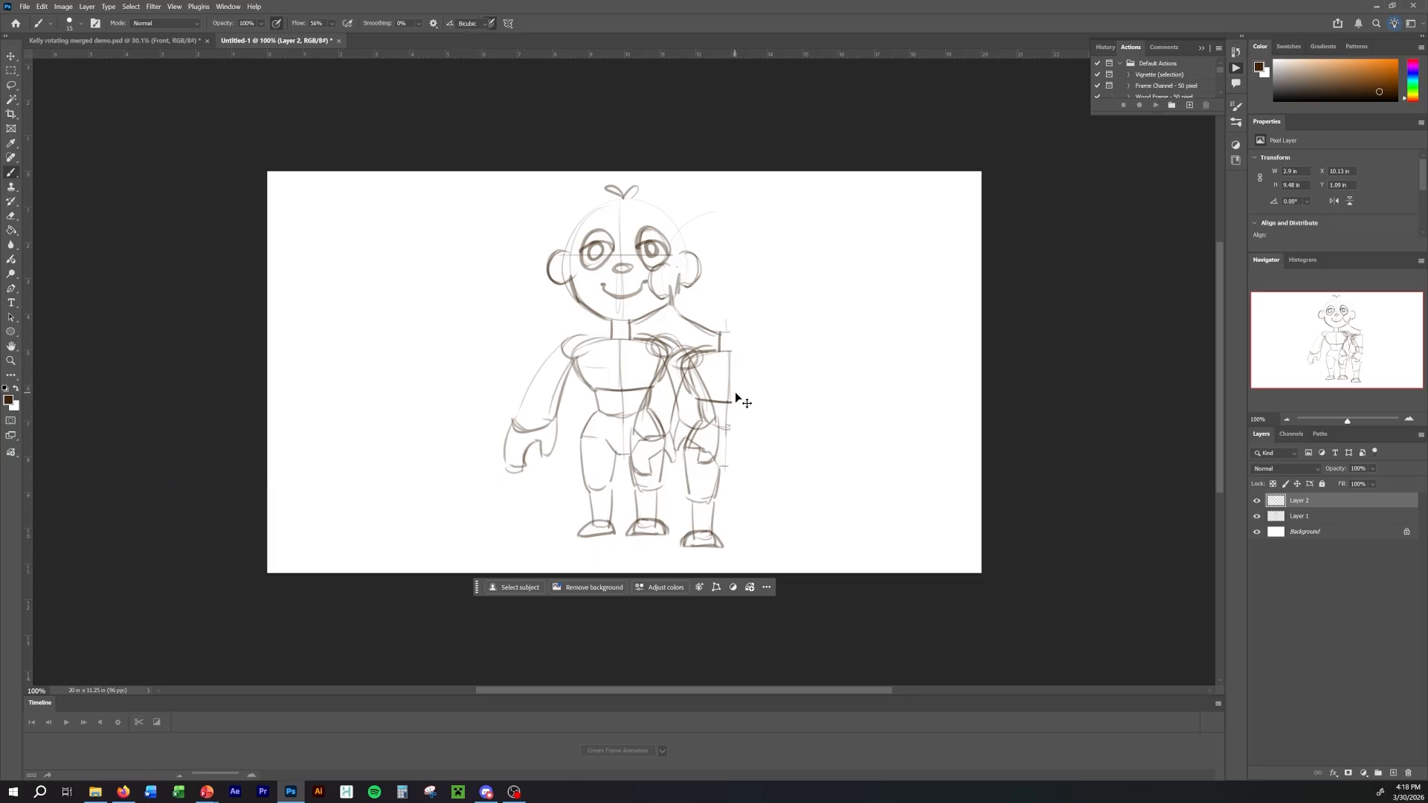
# Move the flipped half over the figure's left side and delete the original left half from Layer 1, sparing the facial features.
pyautogui.hotkey('ctrl', 't')
pyautogui.moveTo(716, 335); pyautogui.dragTo(618, 318)
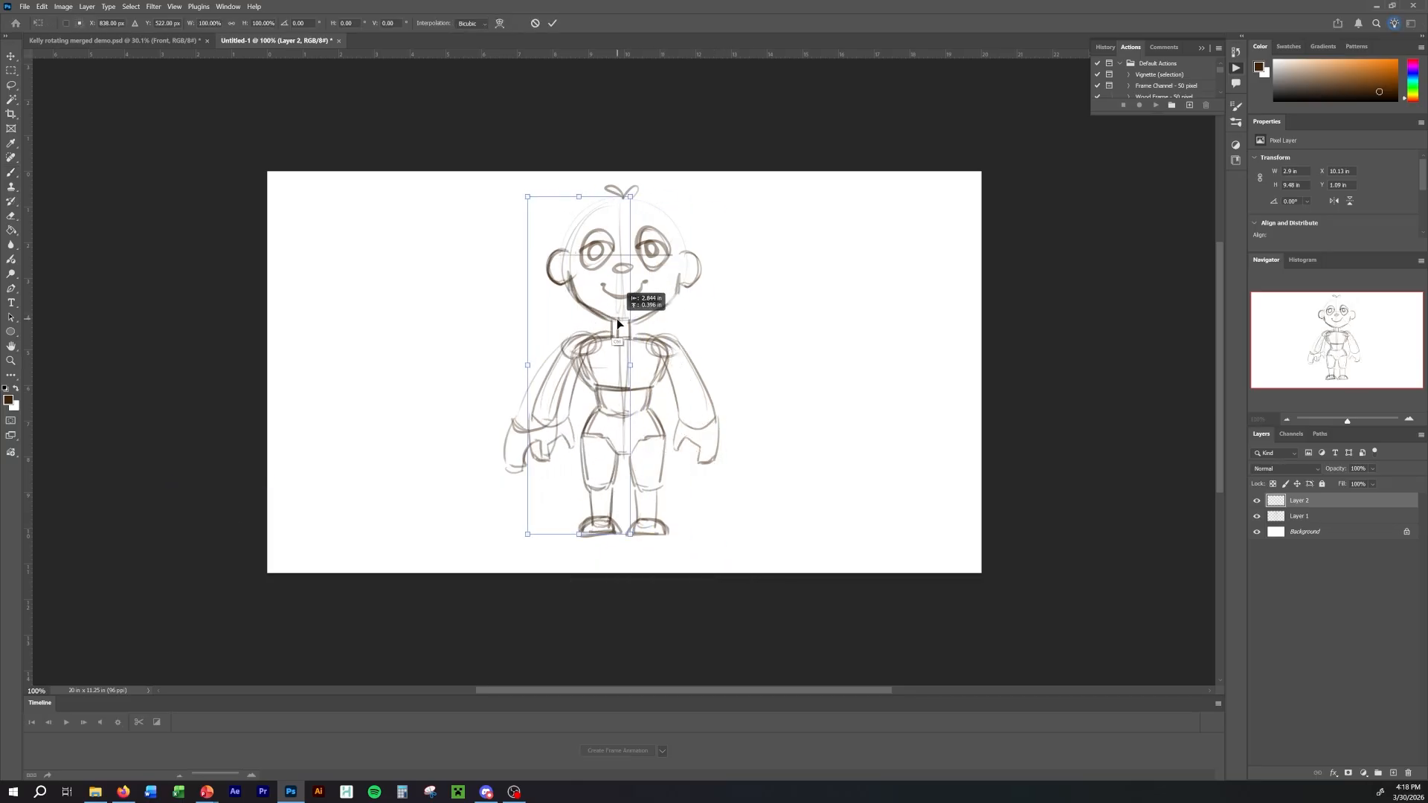
pyautogui.click(1316, 519)
pyautogui.press('l')
pyautogui.moveTo(622, 174); pyautogui.dragTo(625, 483)
pyautogui.hotkey('ctrl', 'd')
pyautogui.moveTo(623, 195)
pyautogui.mouseDown()
pyautogui.moveTo(581, 257)
pyautogui.moveTo(616, 316)
pyautogui.moveTo(621, 571)
pyautogui.moveTo(582, 157)
pyautogui.mouseUp()
pyautogui.press('b')
pyautogui.press('Delete')
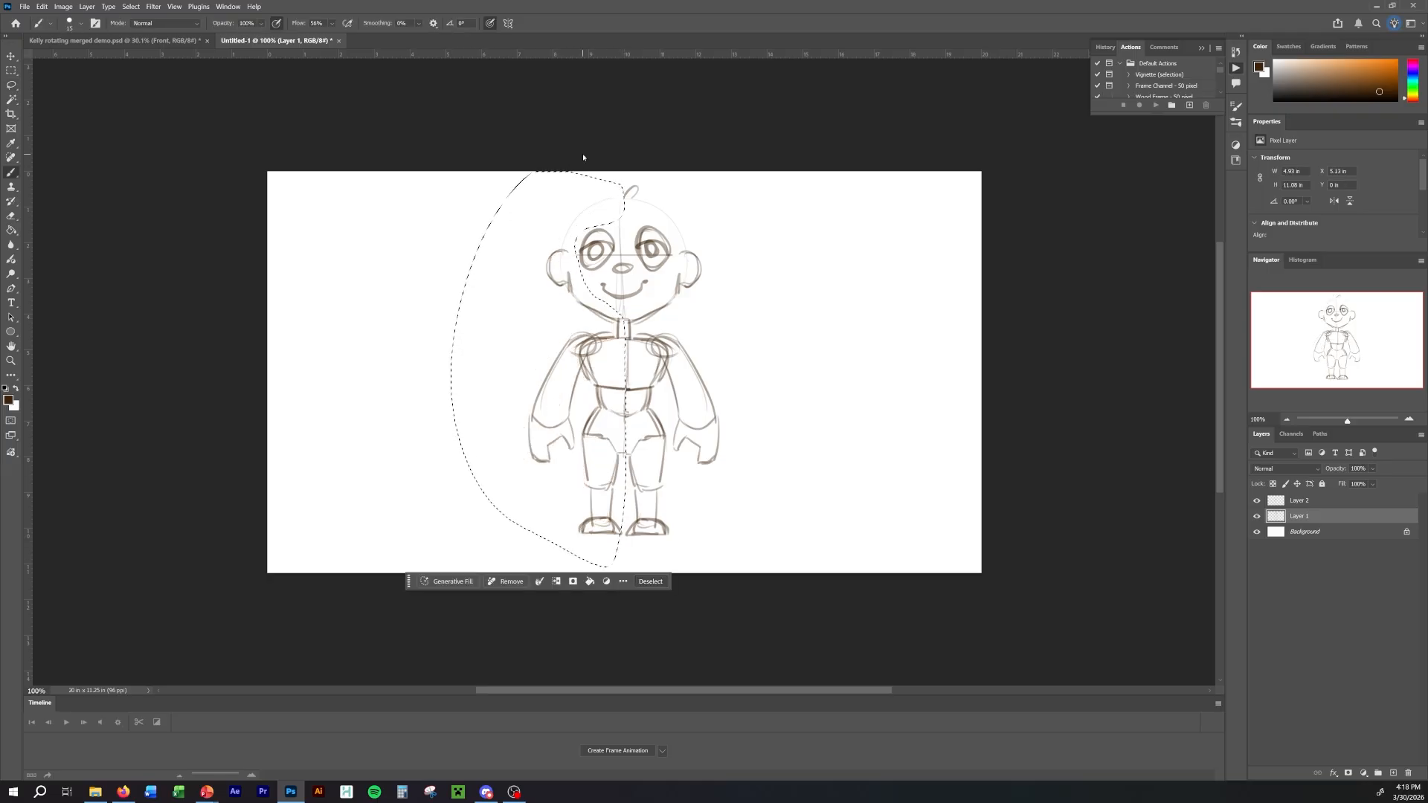
pyautogui.click(651, 581)
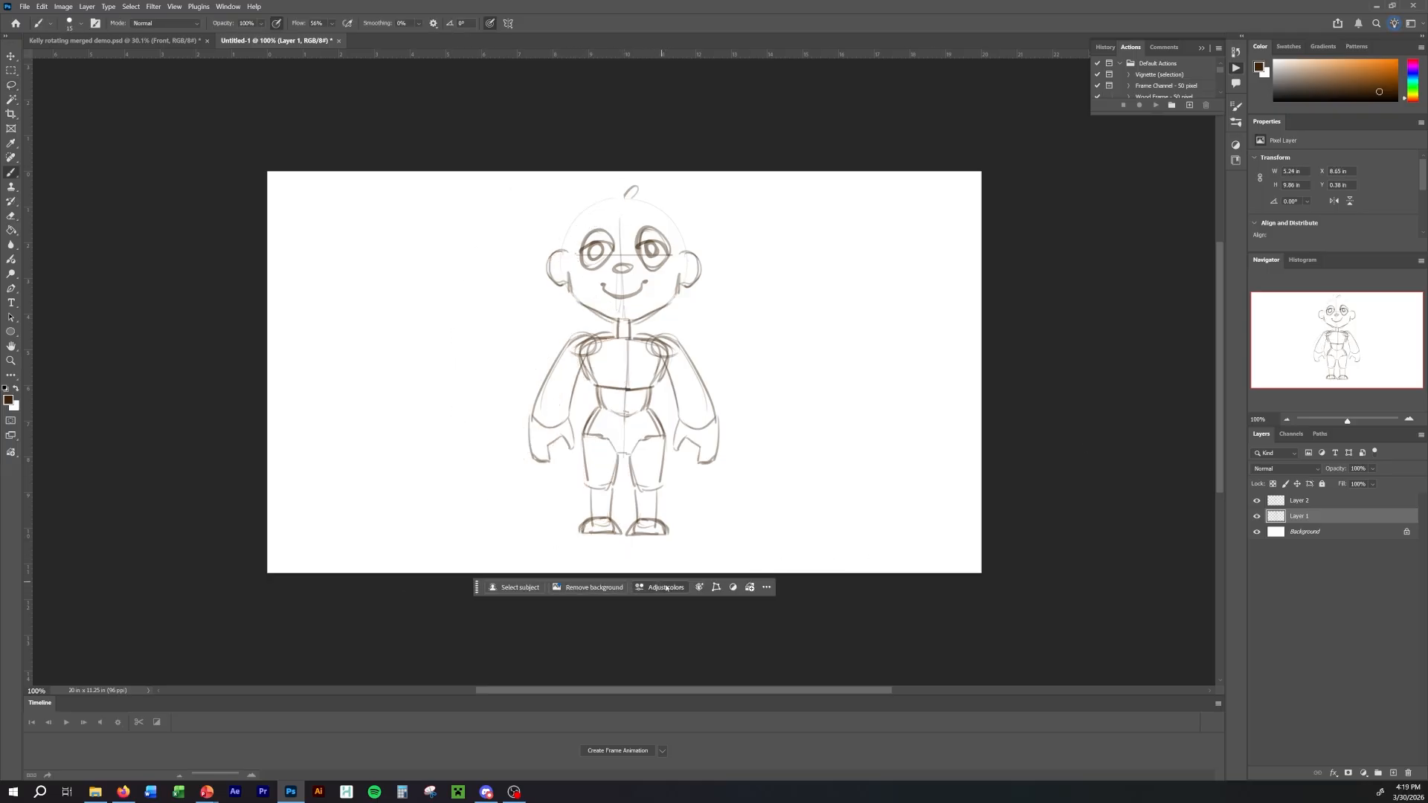
# Fine-tune the alignment of the mirrored half on Layer 2 and merge it down into Layer 1.
pyautogui.click(1304, 503)
pyautogui.hotkey('ctrl', 't')
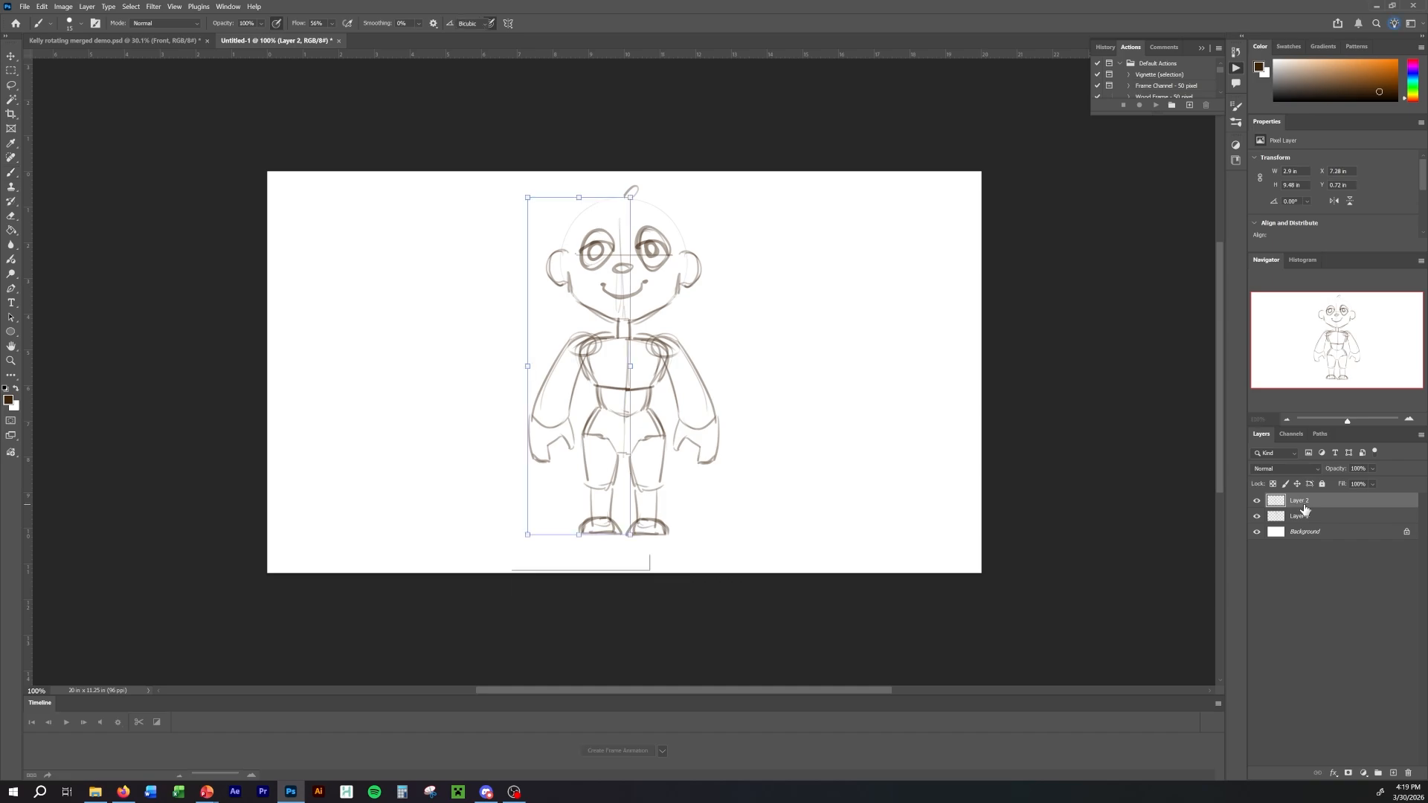
pyautogui.moveTo(574, 290); pyautogui.dragTo(569, 280)
pyautogui.click(636, 562)
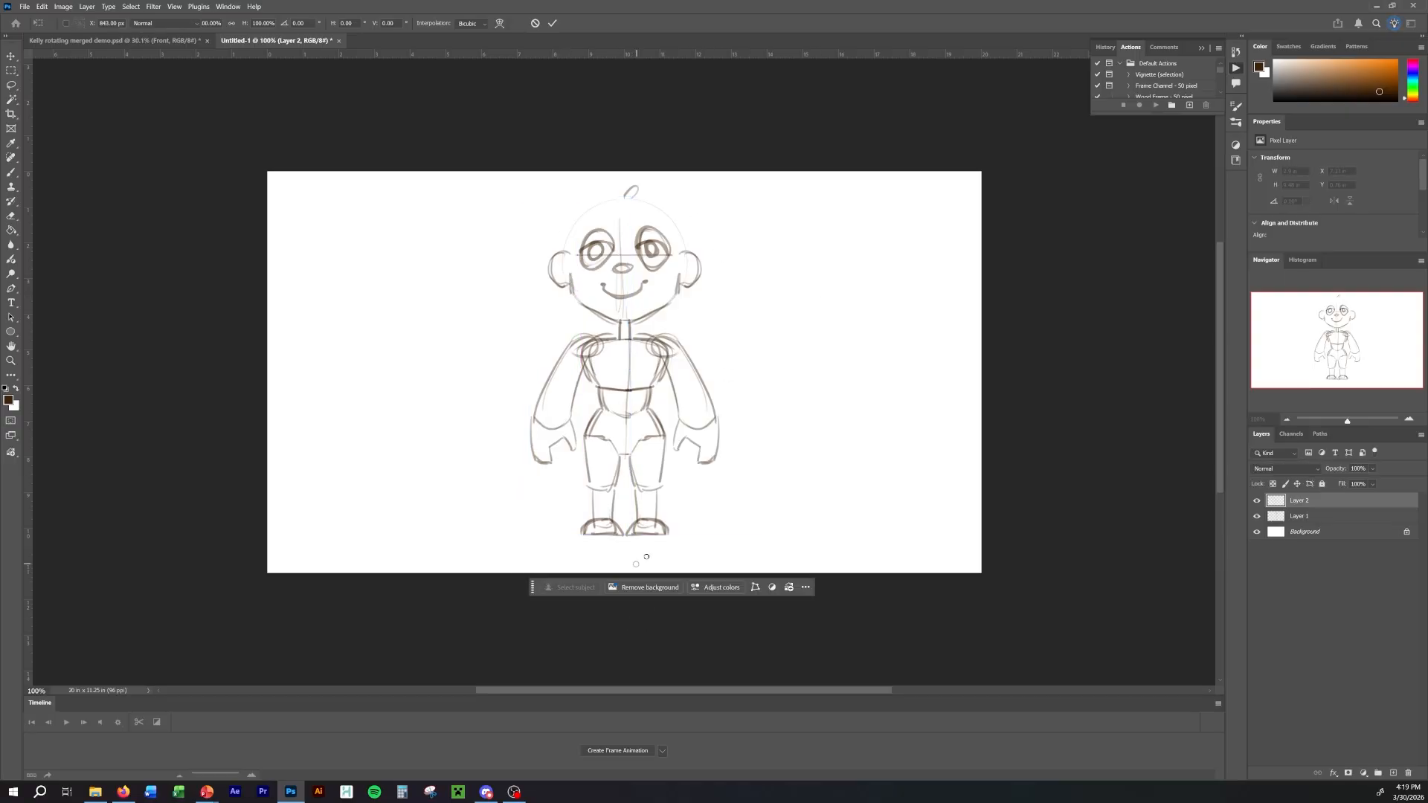
pyautogui.rightClick(1326, 502)
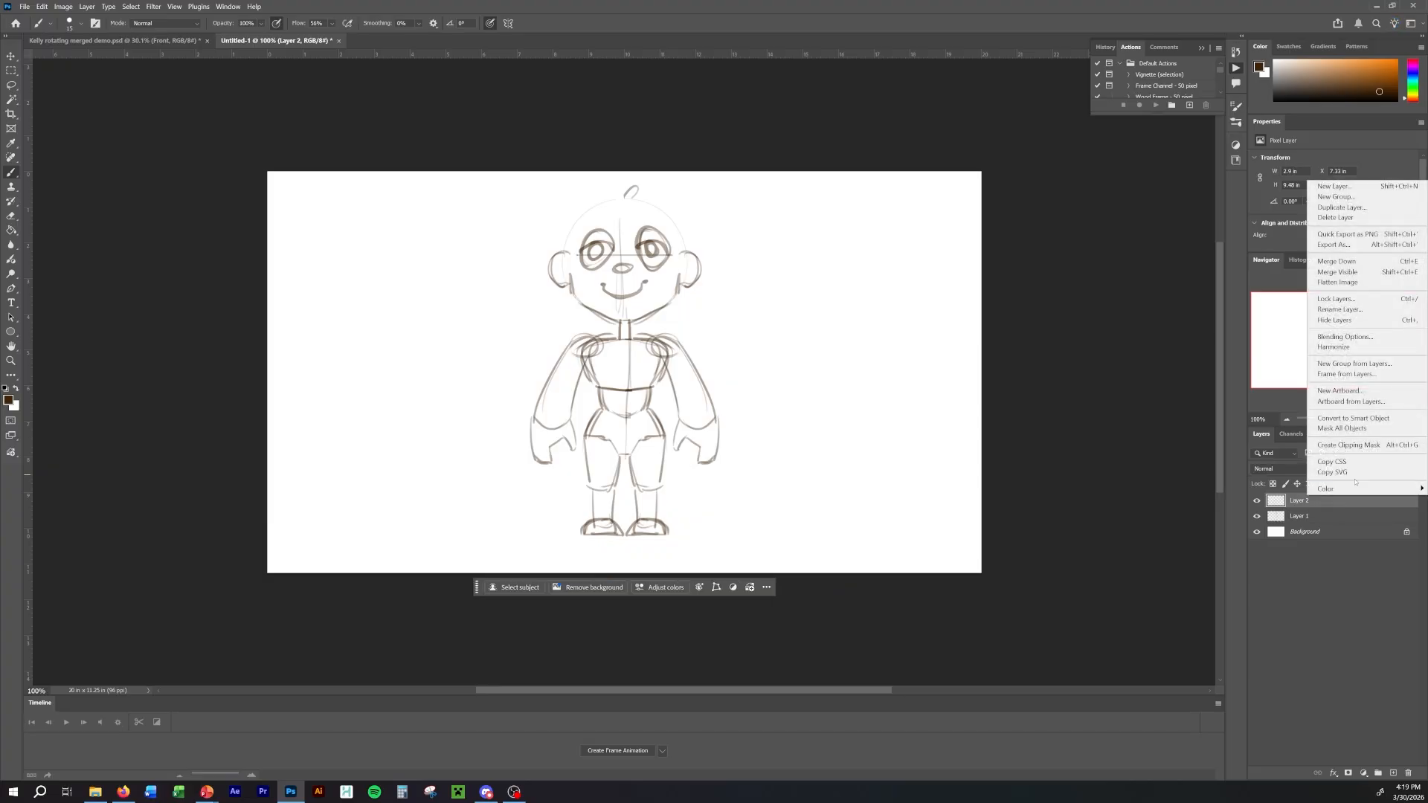
pyautogui.click(1364, 218)
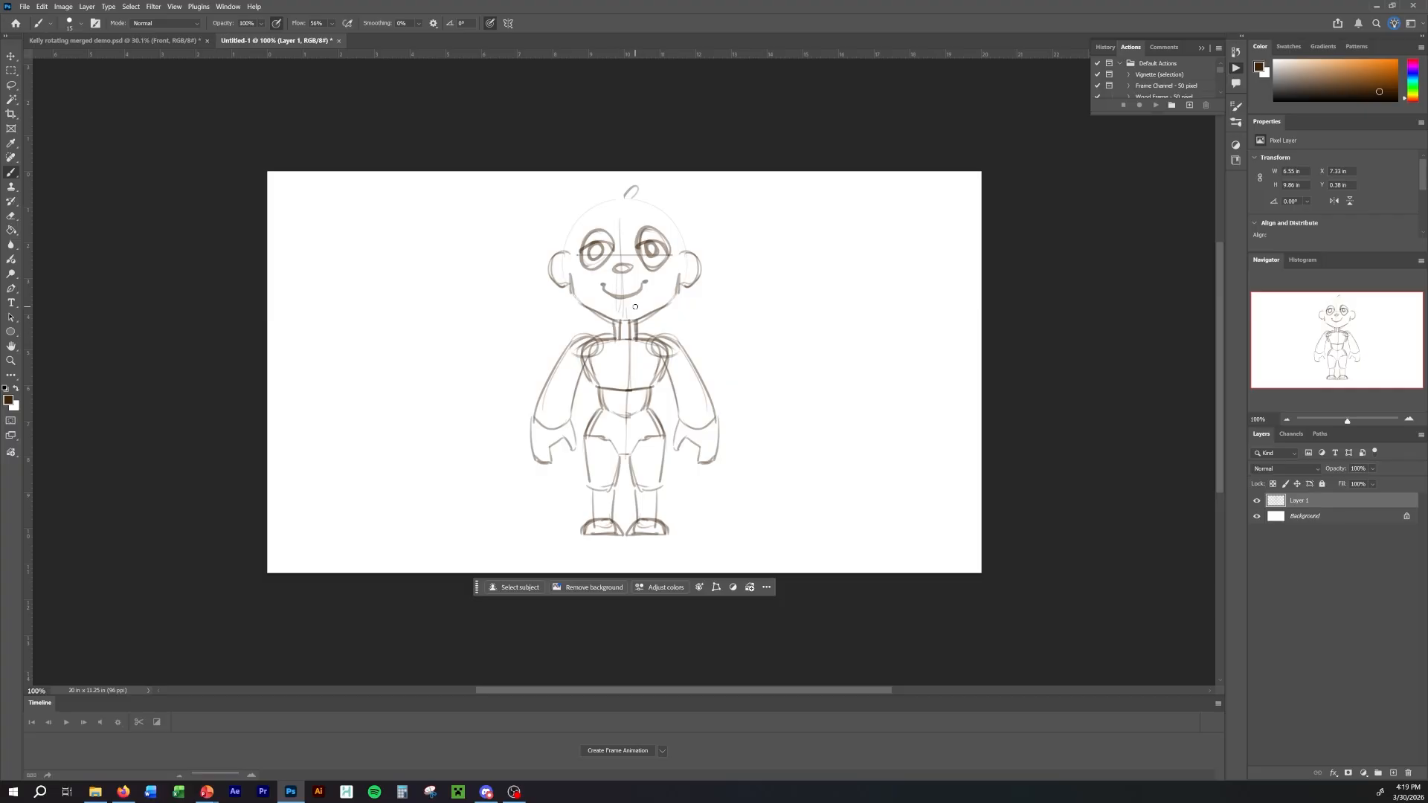
# Touch up the neck, jaw and collar lines and redraw the chest's neckline and centre line.
pyautogui.moveTo(621, 321); pyautogui.dragTo(627, 398)
pyautogui.moveTo(577, 281); pyautogui.dragTo(575, 298)
pyautogui.moveTo(621, 318); pyautogui.dragTo(639, 315)
pyautogui.moveTo(600, 343); pyautogui.dragTo(628, 355)
pyautogui.moveTo(652, 340); pyautogui.dragTo(625, 389)
# Create a frame animation from the sketch and add a second frame.
pyautogui.click(618, 751)
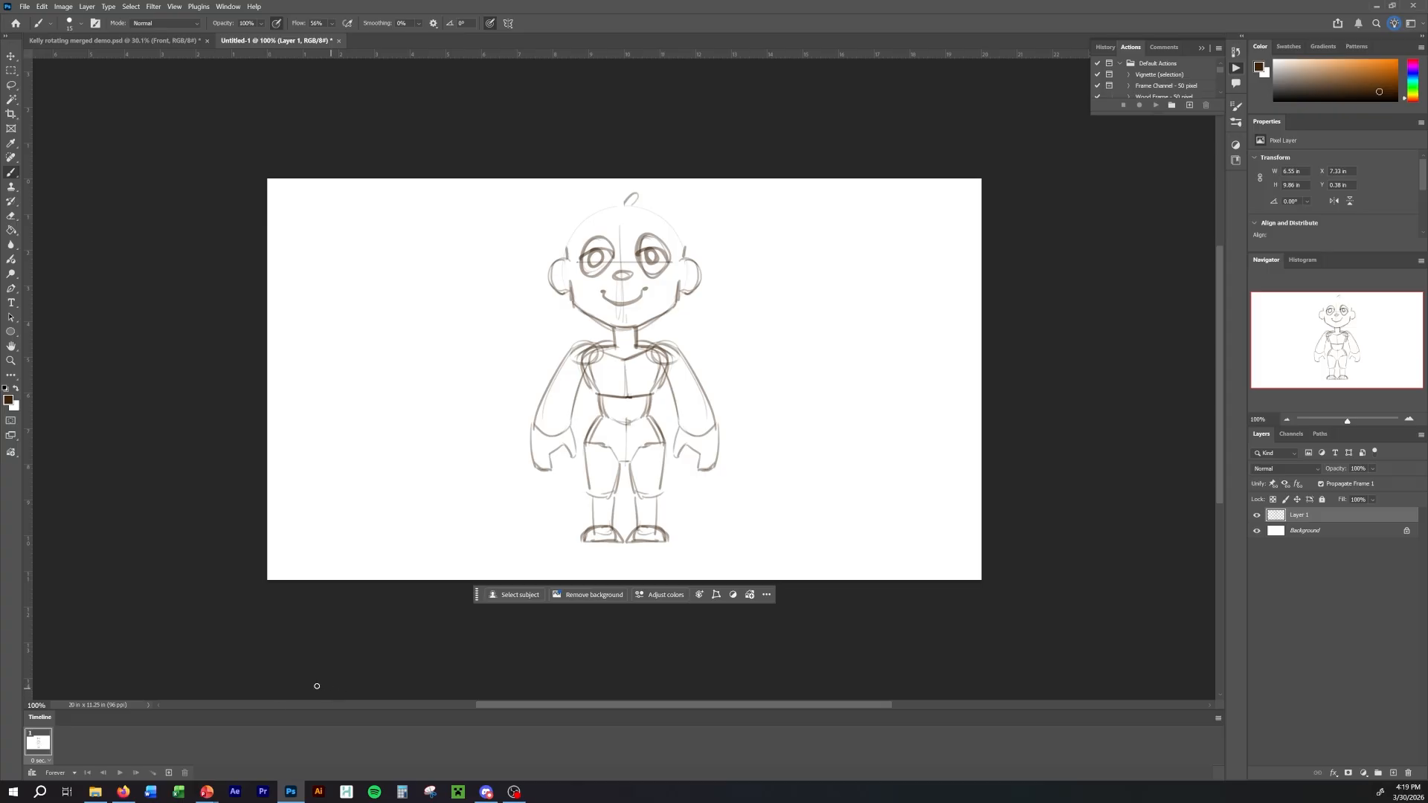
pyautogui.click(169, 773)
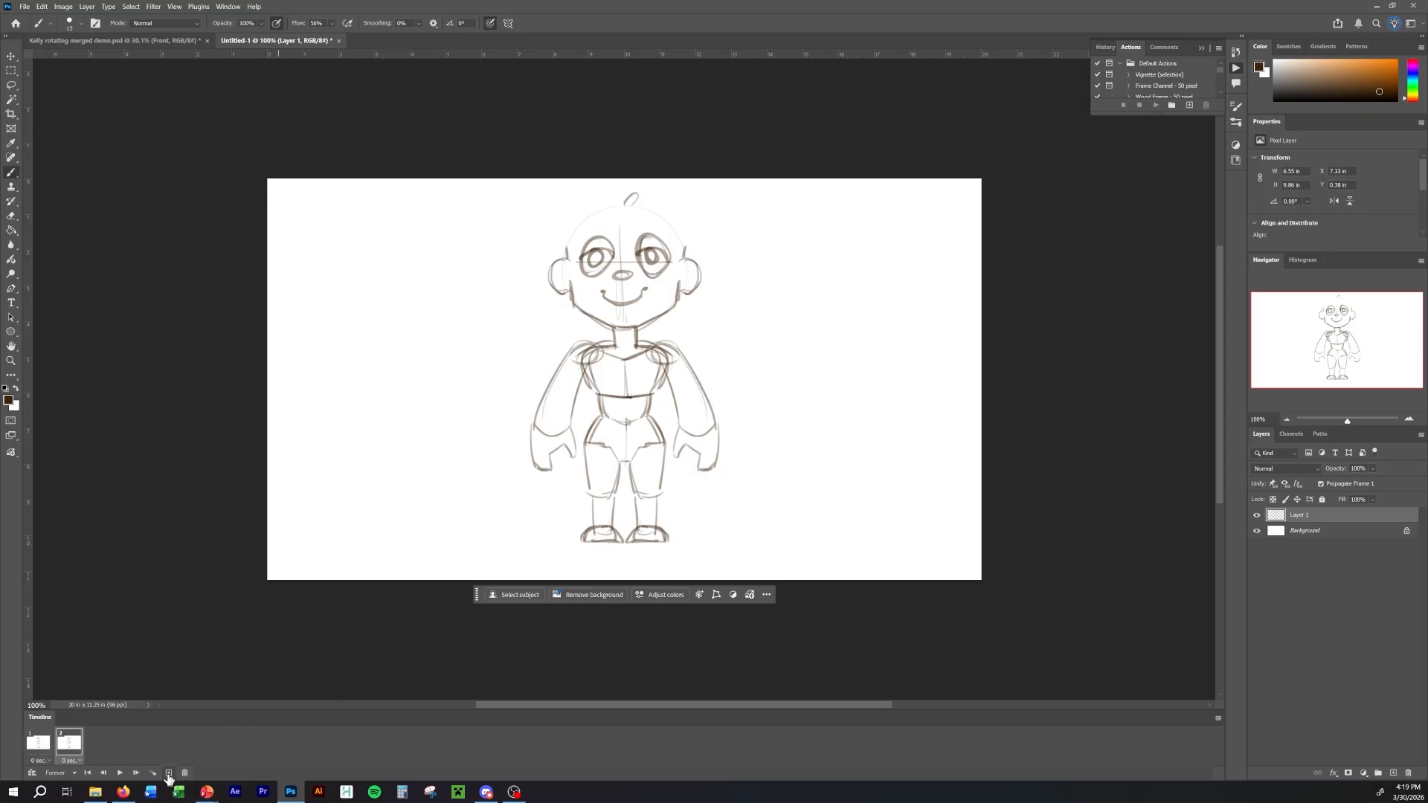
pyautogui.click(37, 748)
pyautogui.click(66, 748)
# Add a layer above the sketch for frame 2, naming the sketch layer "front" and the empty one "side".
pyautogui.click(1393, 773)
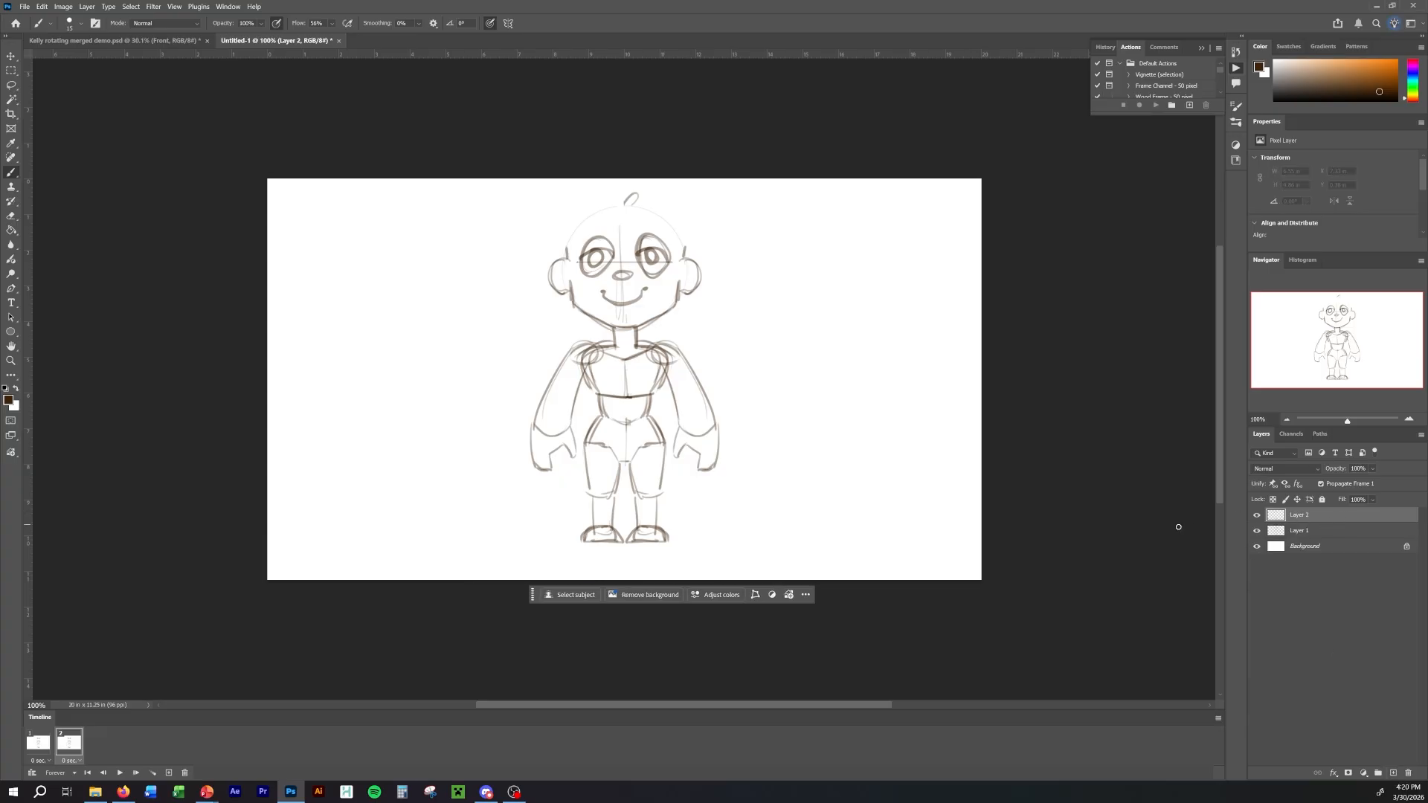
pyautogui.doubleClick(1300, 531)
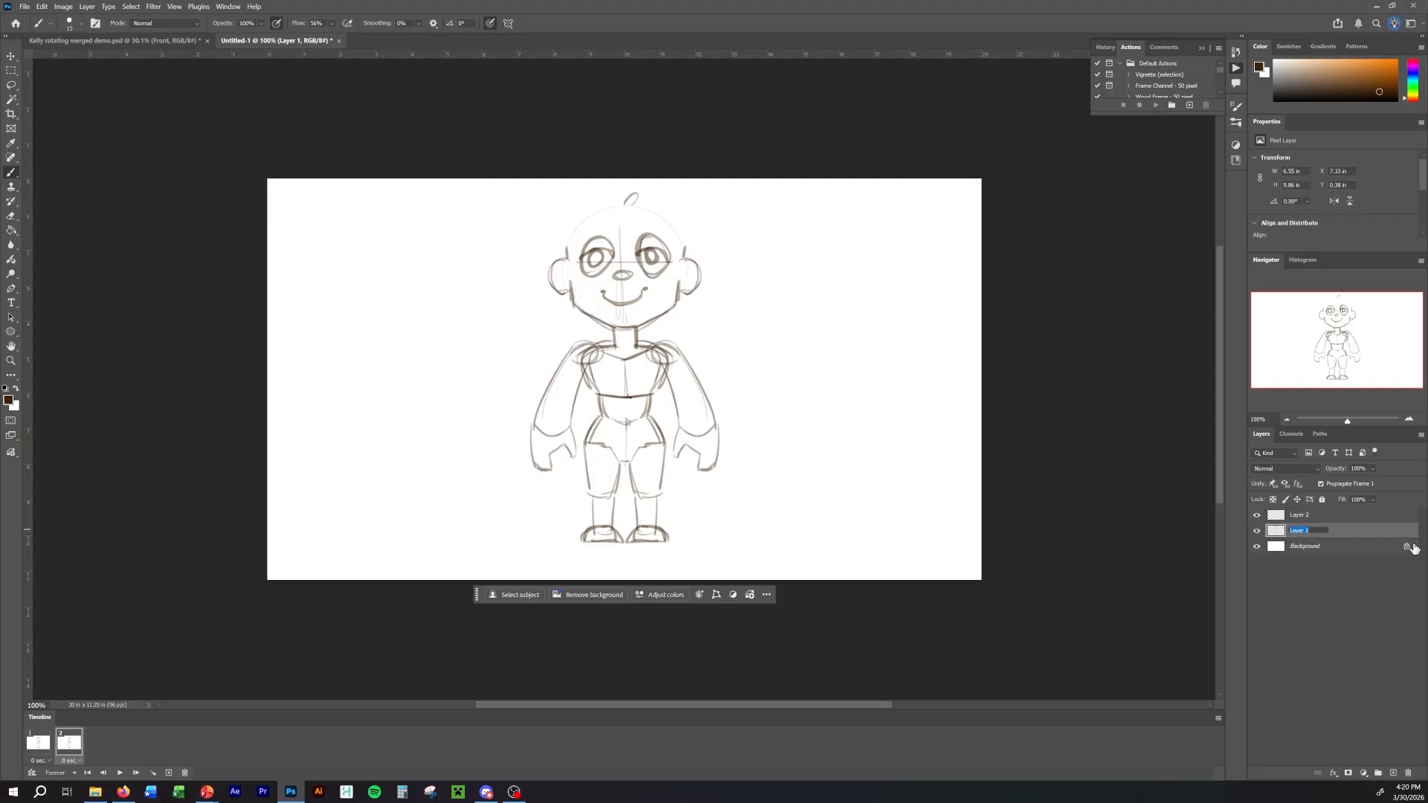
pyautogui.write('f')
pyautogui.write('ront')
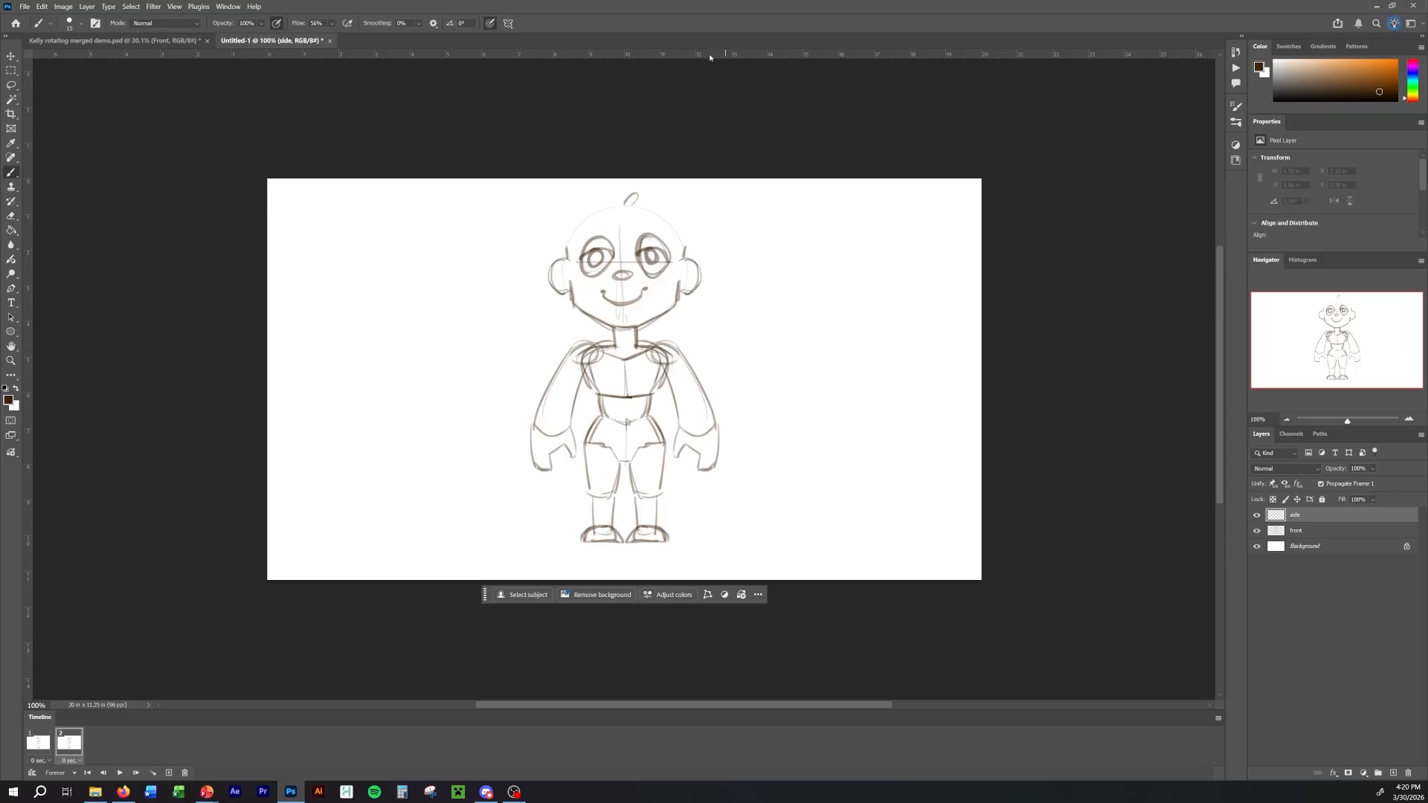
# Hide the rulers and show them again.
pyautogui.click(176, 7)
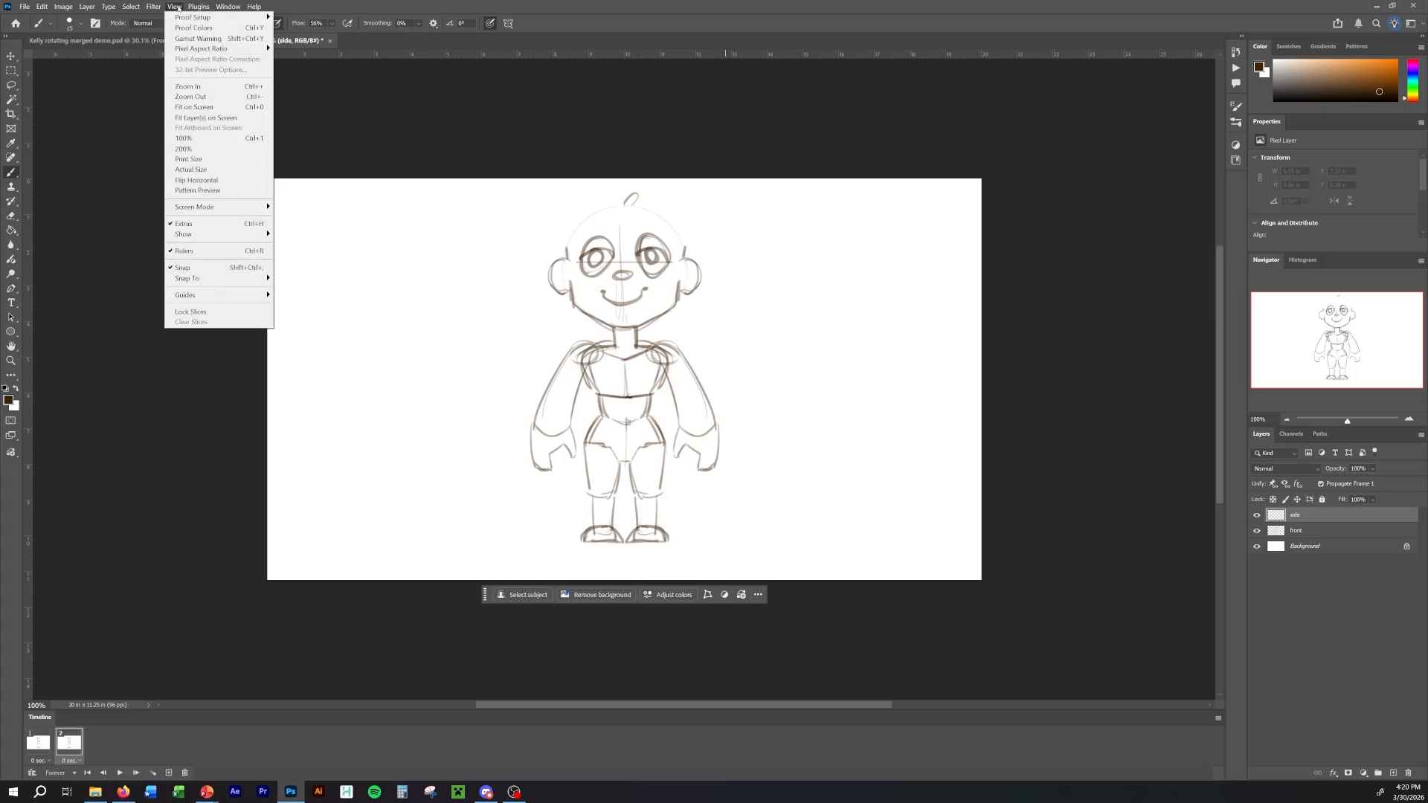
pyautogui.click(210, 251)
pyautogui.click(176, 4)
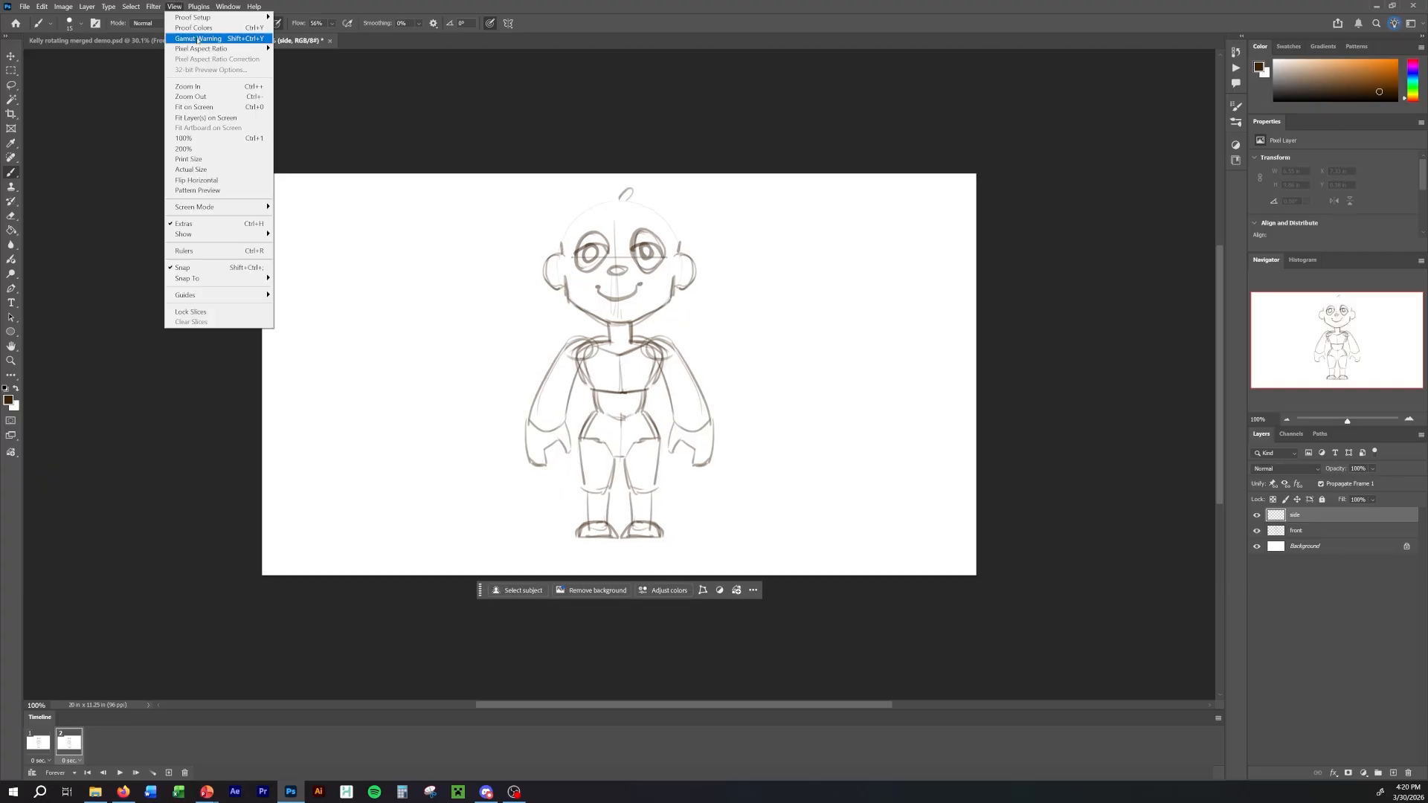
pyautogui.click(224, 251)
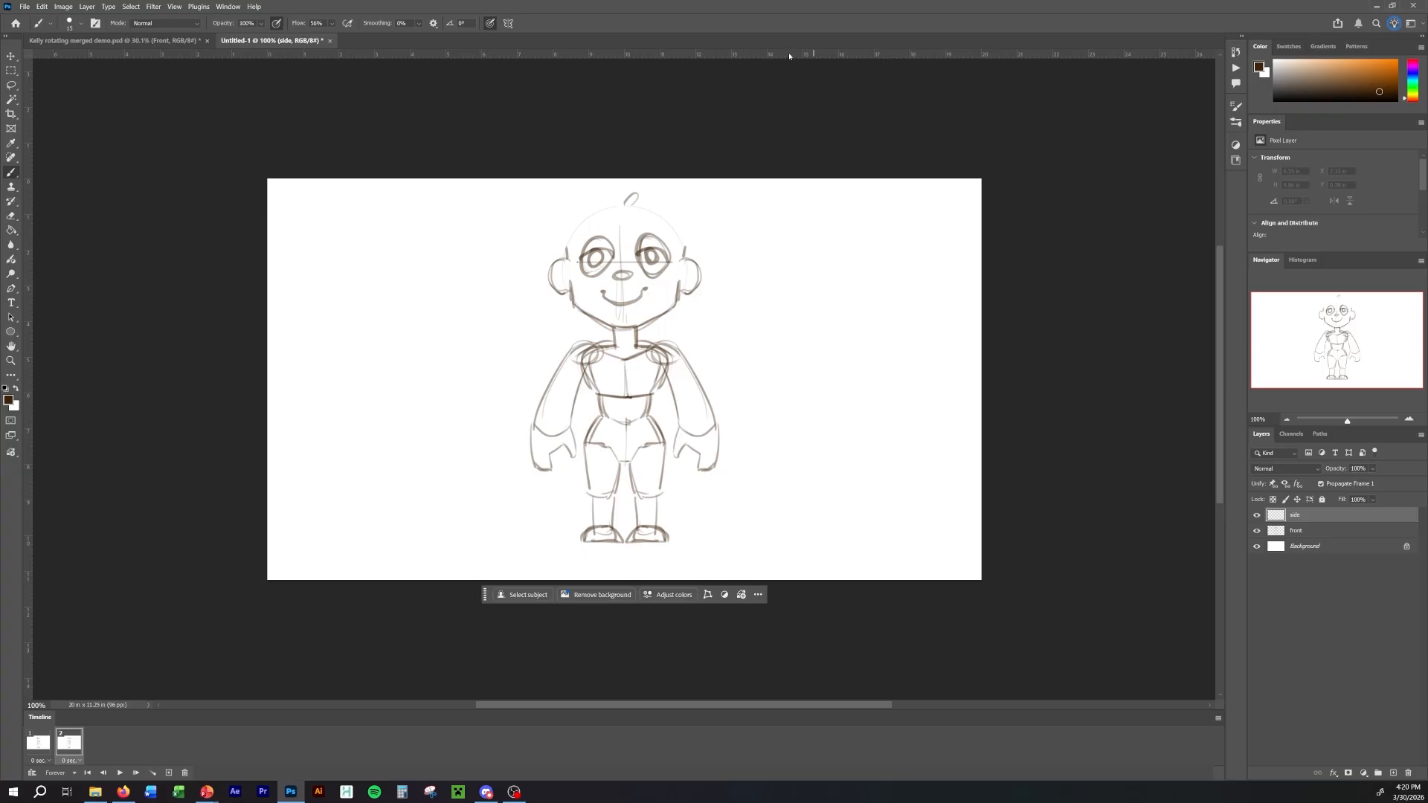
# Place six horizontal guides at the character's head top, chin, chest bottom, upper hips, knees and soles of the feet.
pyautogui.moveTo(785, 53); pyautogui.dragTo(793, 206)
pyautogui.moveTo(781, 55); pyautogui.dragTo(787, 326)
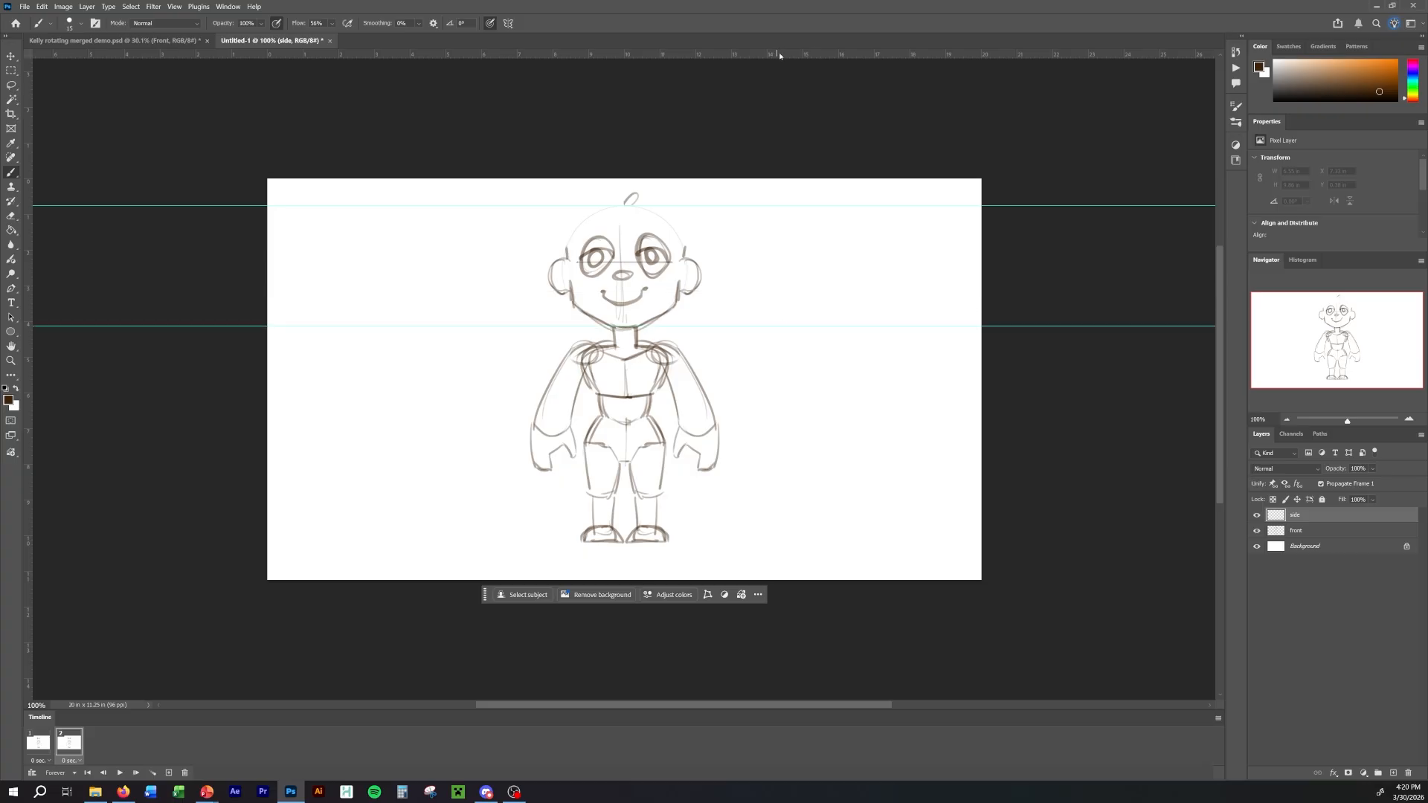
pyautogui.moveTo(784, 55); pyautogui.dragTo(779, 392)
pyautogui.moveTo(784, 58); pyautogui.dragTo(778, 426)
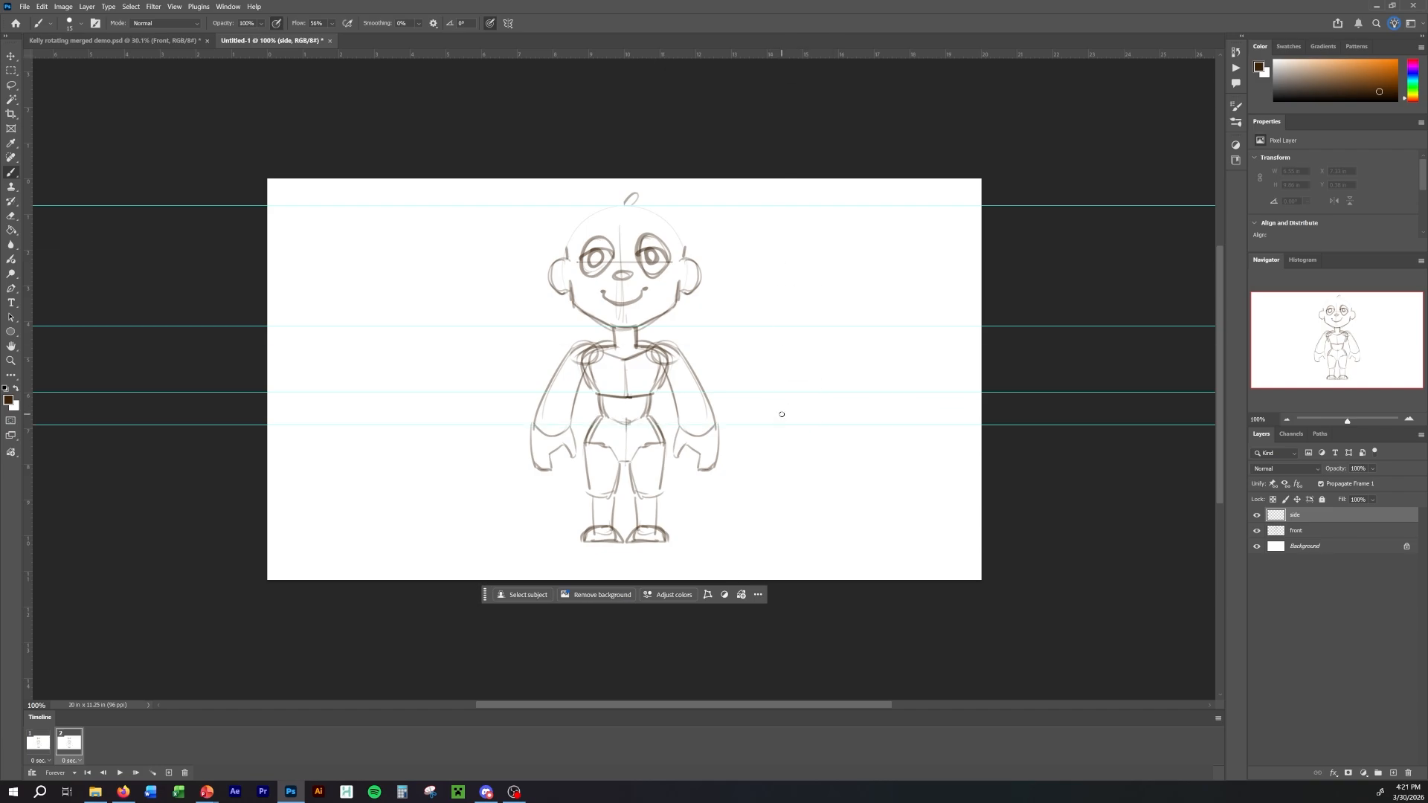
pyautogui.moveTo(767, 58); pyautogui.dragTo(777, 543)
pyautogui.moveTo(778, 52); pyautogui.dragTo(775, 496)
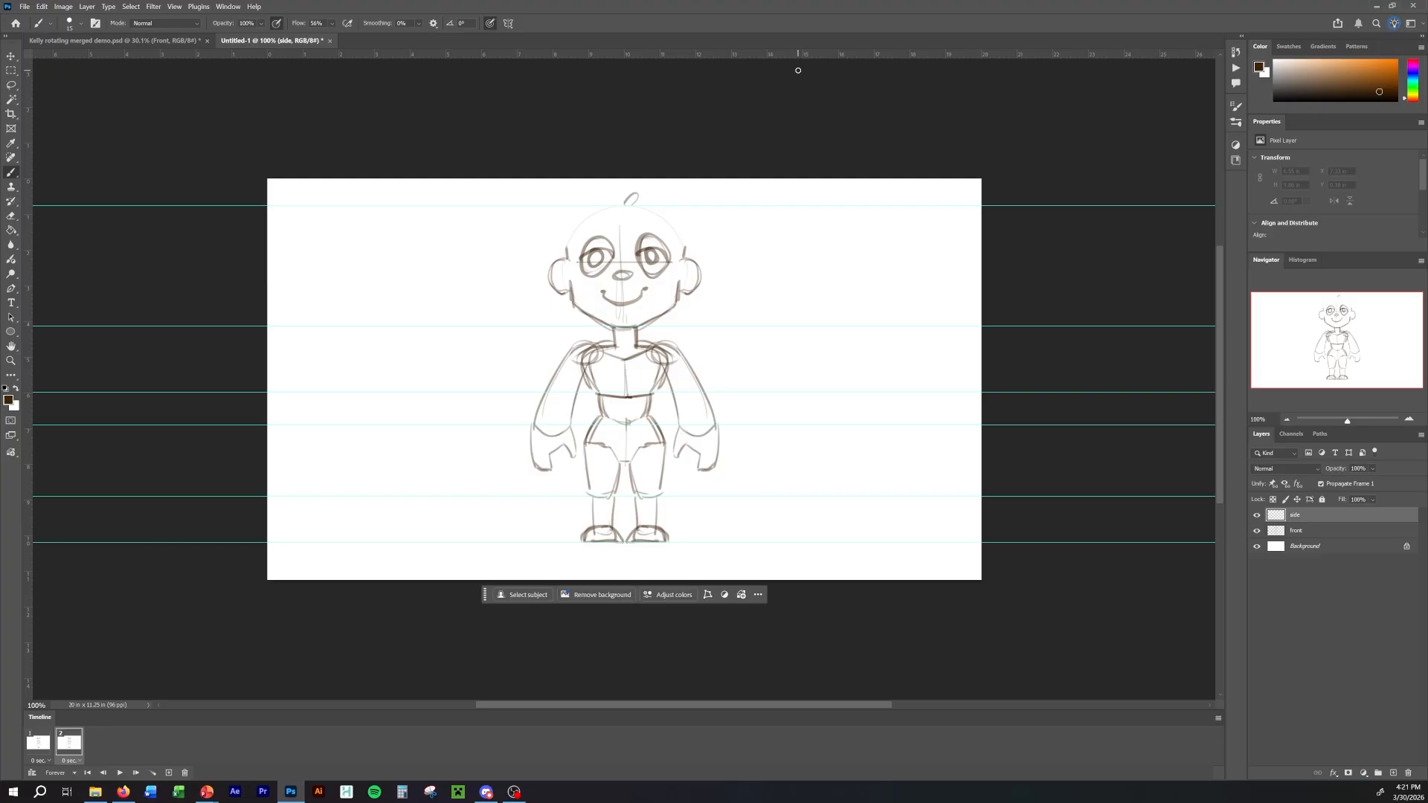
# Hide the front layer in frame 2 and flip back and forth between the two frames to compare them.
pyautogui.click(1257, 531)
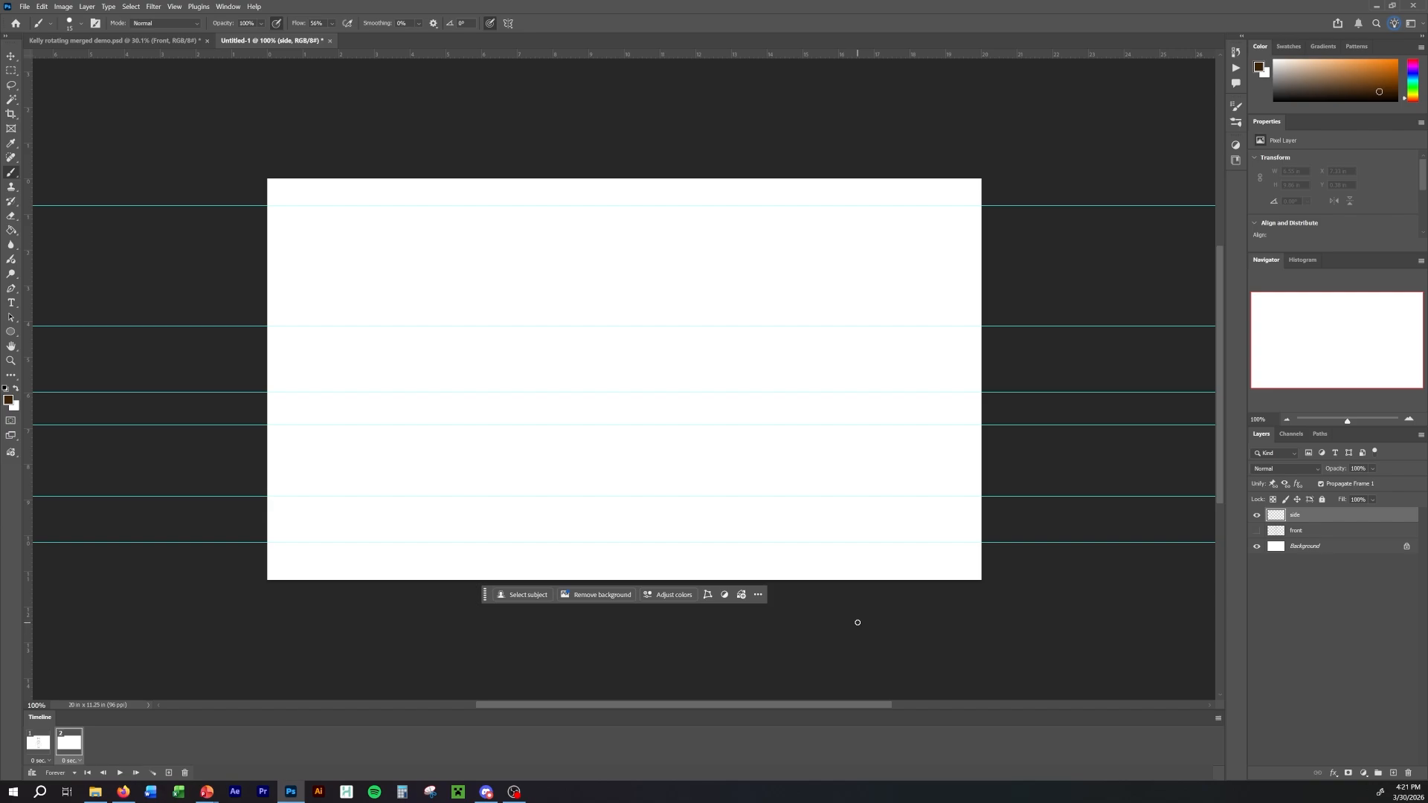
pyautogui.press('Left')
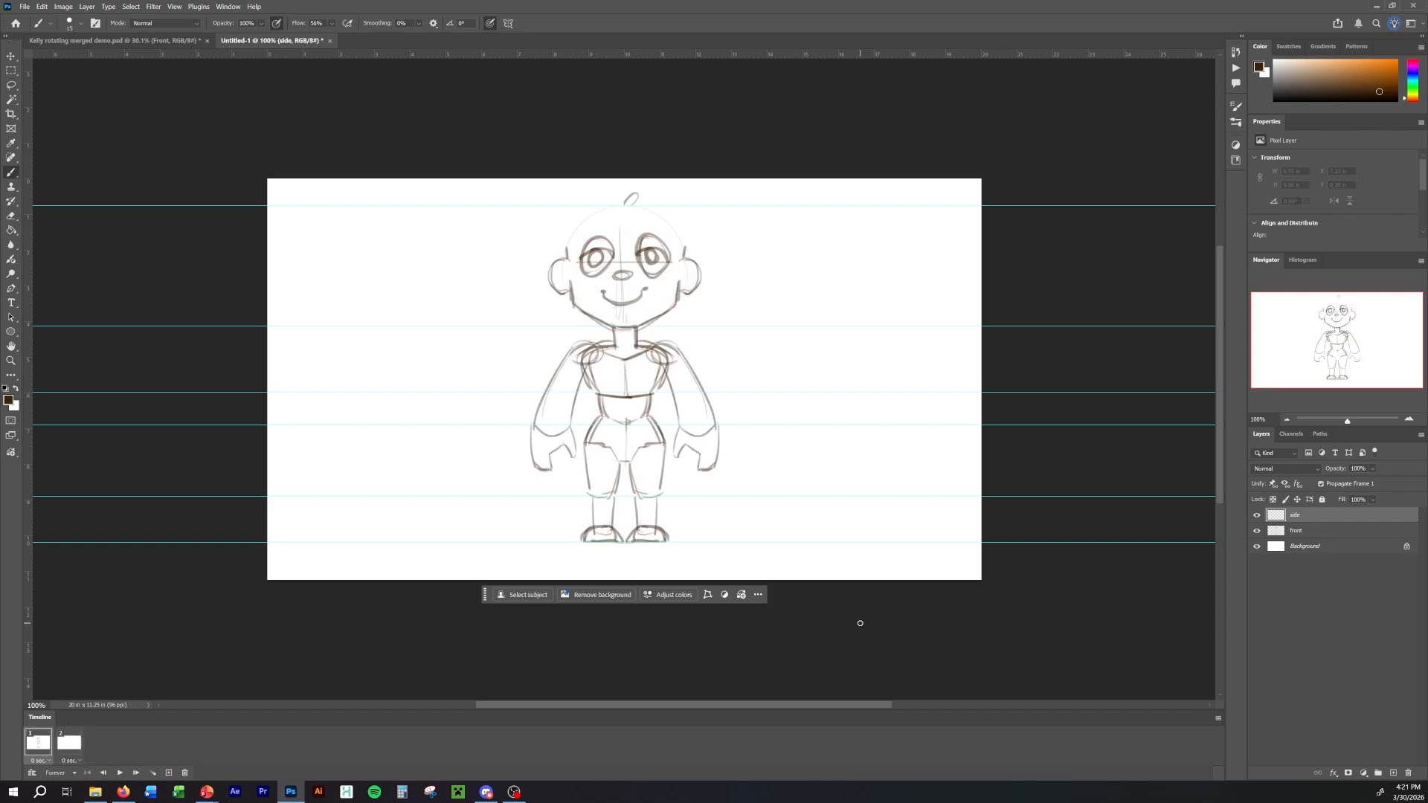
pyautogui.press('Right')
pyautogui.press('Left')
pyautogui.press('Right')
pyautogui.press('Left')
pyautogui.press('Right')
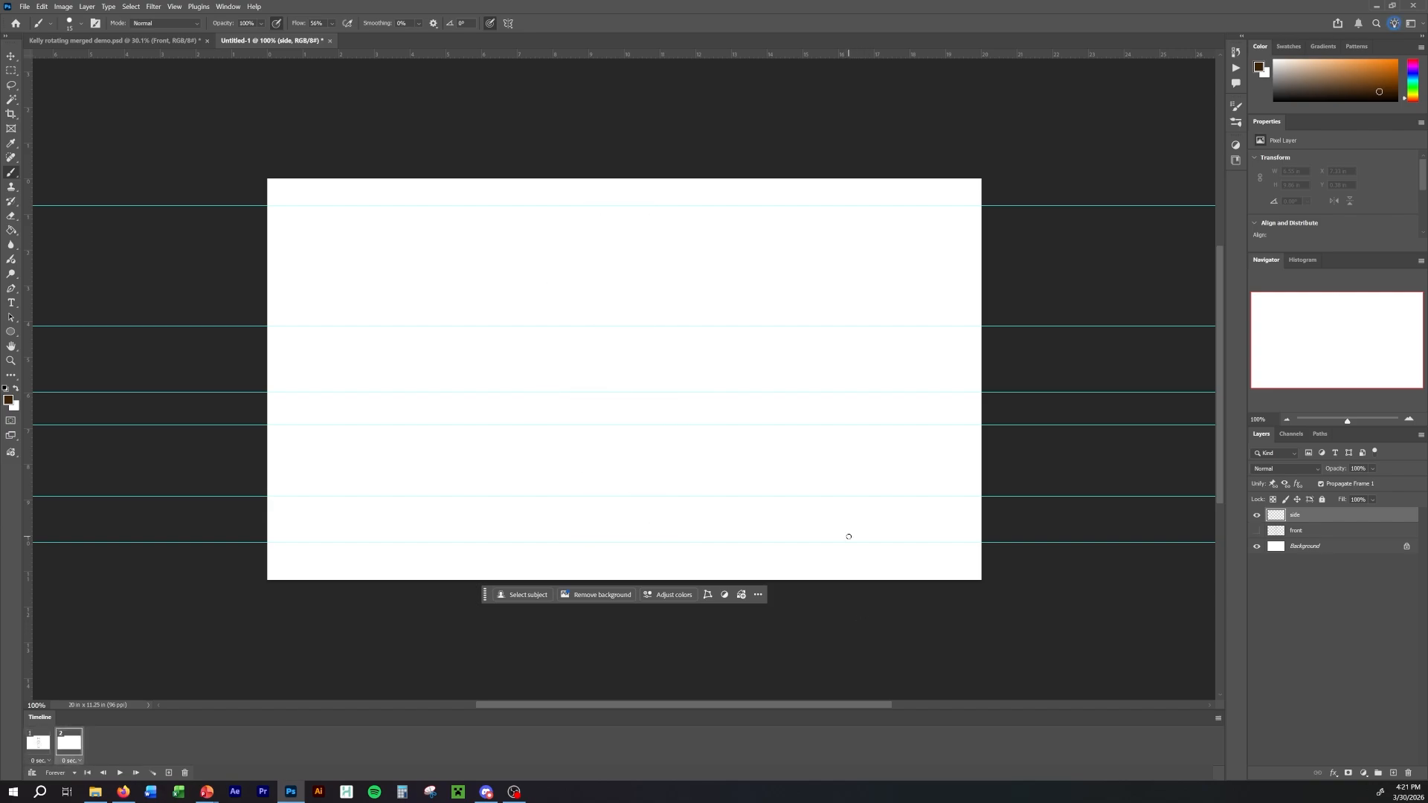
pyautogui.press('Left')
pyautogui.press('Right')
pyautogui.press('Left')
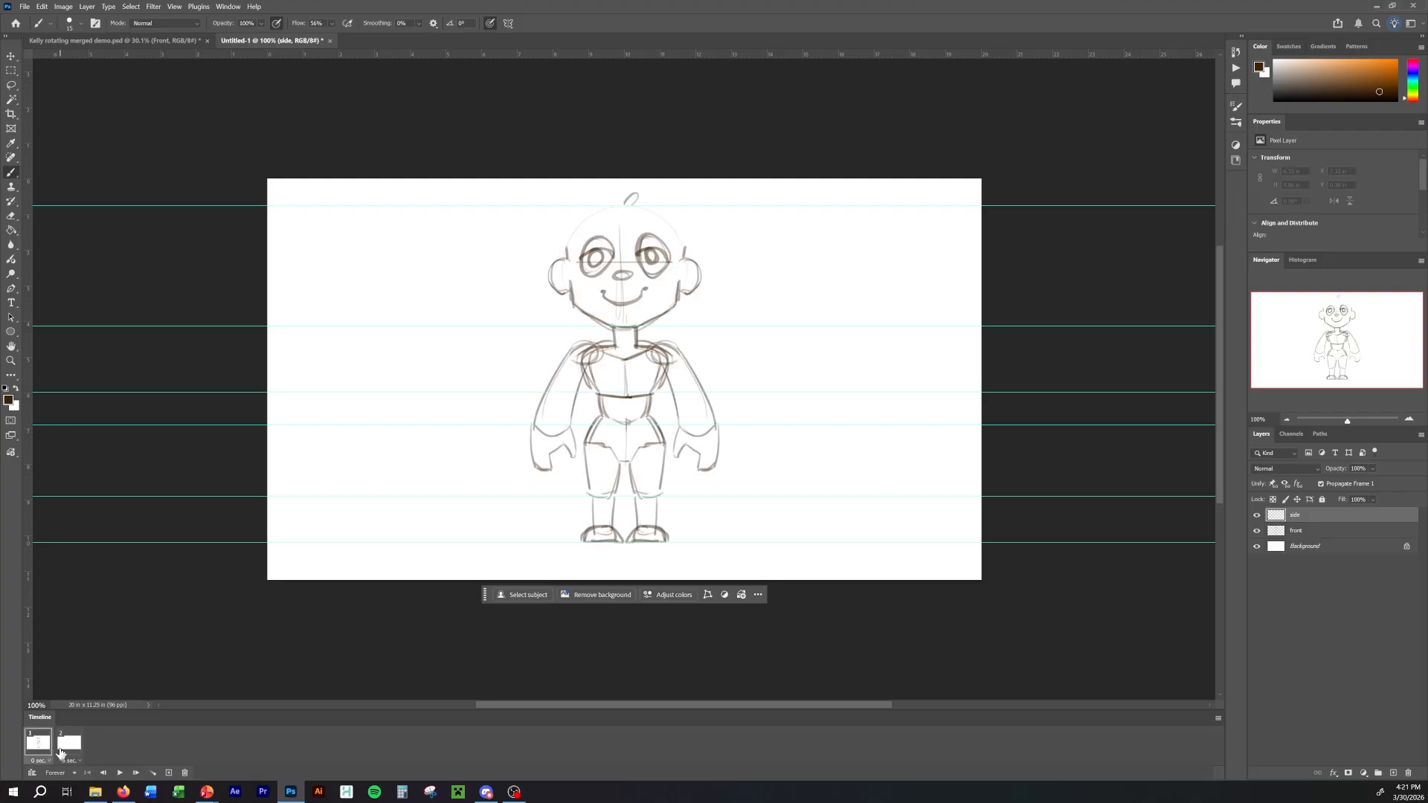
pyautogui.press('Right')
pyautogui.press('Left')
pyautogui.press('Right')
pyautogui.press('Left')
pyautogui.press('Right')
pyautogui.press('Left')
pyautogui.press('Right')
pyautogui.press('Left')
pyautogui.press('Right')
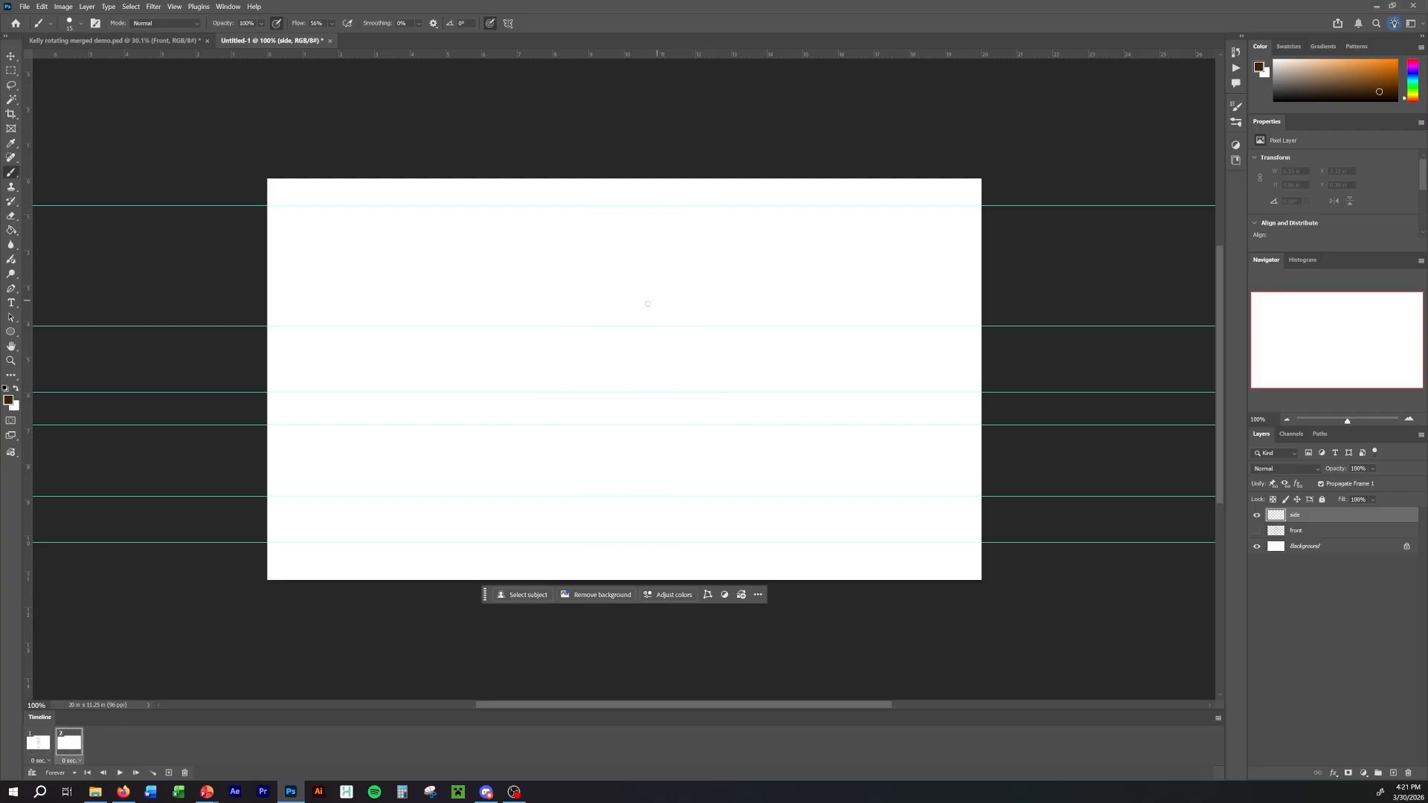
pyautogui.press('Left')
pyautogui.press('Right')
# Draw a short vertical test stroke on the side layer in frame 2 and compare it with frame 1.
pyautogui.moveTo(636, 283); pyautogui.dragTo(634, 314)
pyautogui.press('Left')
pyautogui.press('Right')
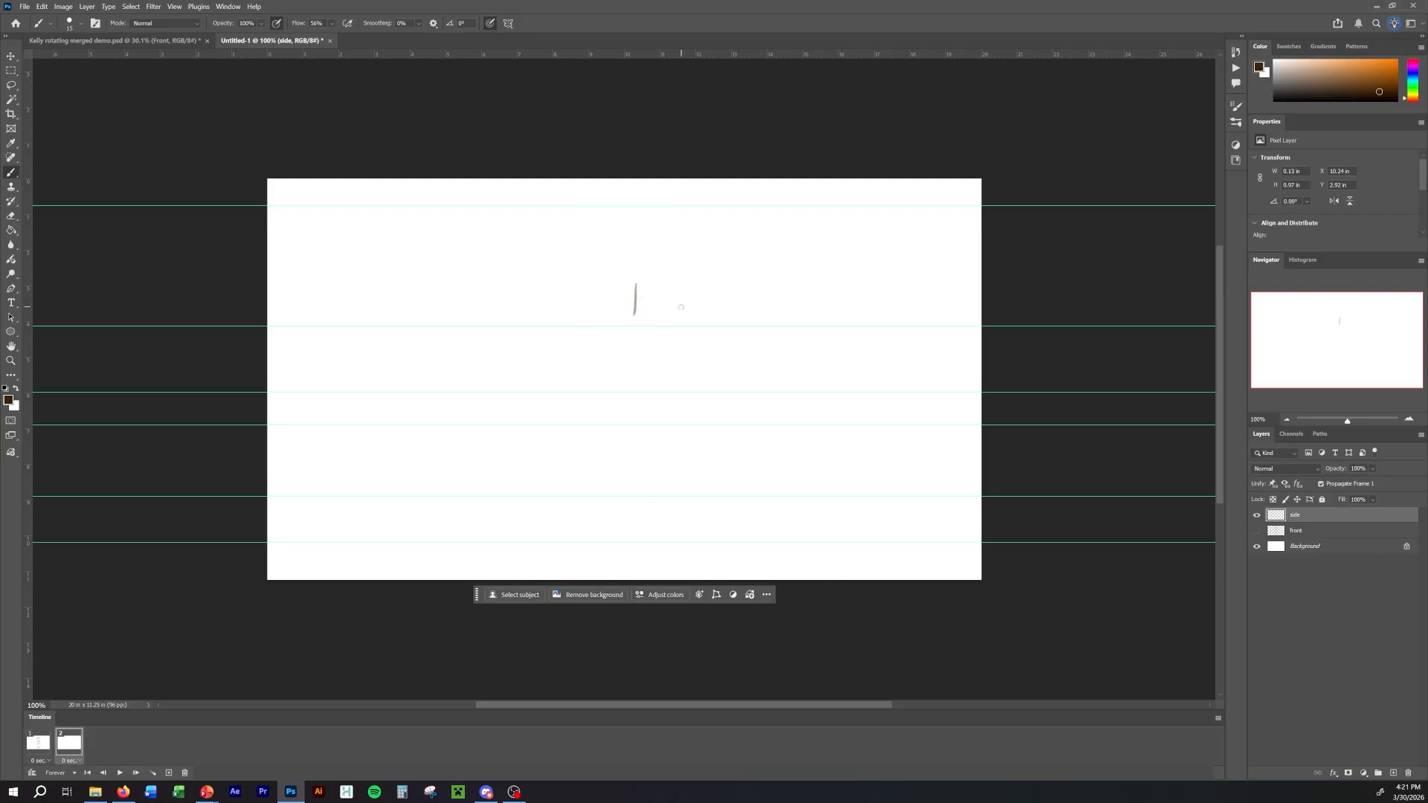
# Hide the side layer in frame 1 and remove the test stroke, checking both frames.
pyautogui.press('Left')
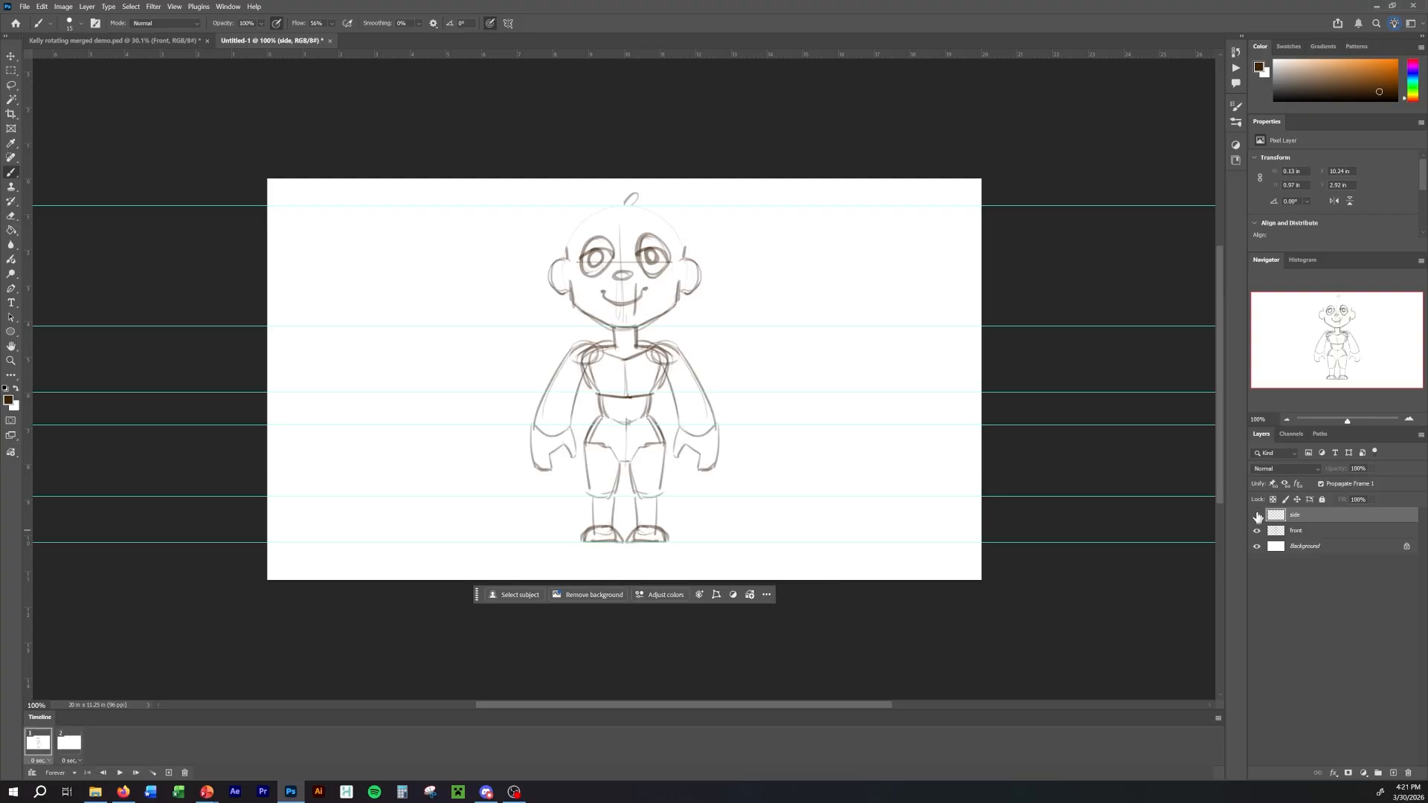
pyautogui.press('Right')
pyautogui.press('Left')
pyautogui.press('Right')
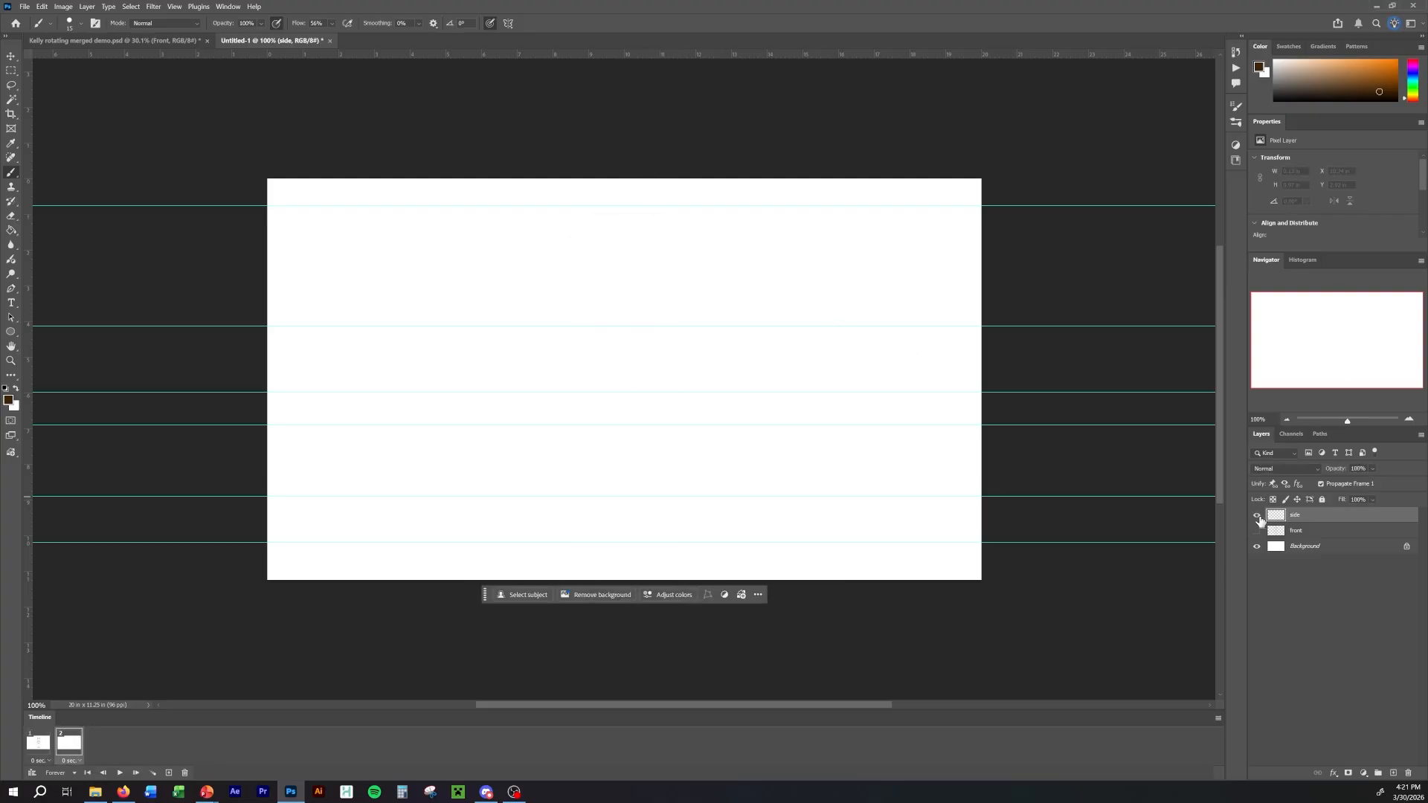
pyautogui.press('Left')
pyautogui.press('Right')
pyautogui.press('Left')
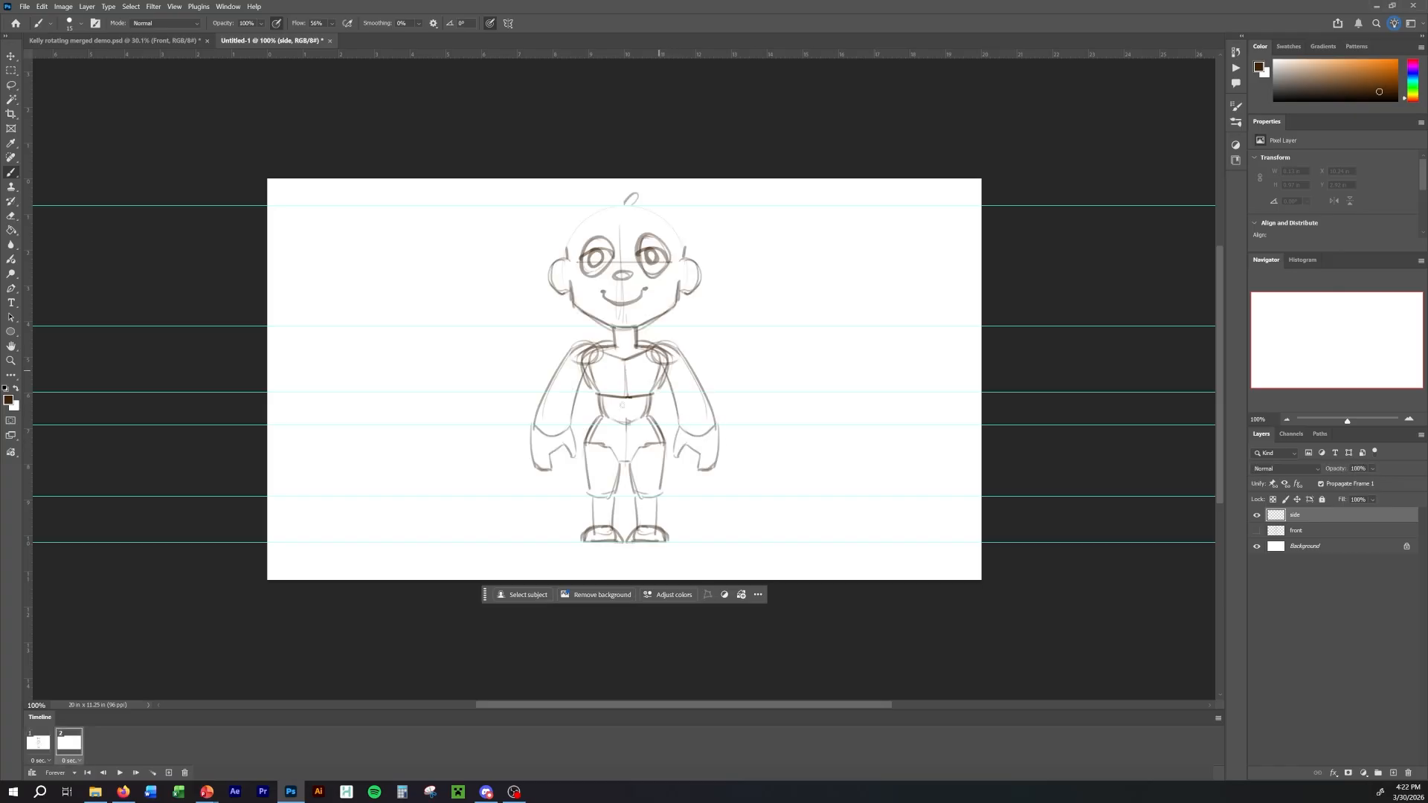
# Sketch a rough oval about 1.4 in wide for the pelvis on the side layer in frame 2, around the hip guides.
pyautogui.press('Right')
pyautogui.moveTo(573, 401)
pyautogui.mouseDown()
pyautogui.moveTo(677, 401)
pyautogui.moveTo(634, 392)
pyautogui.moveTo(642, 404)
pyautogui.mouseUp()
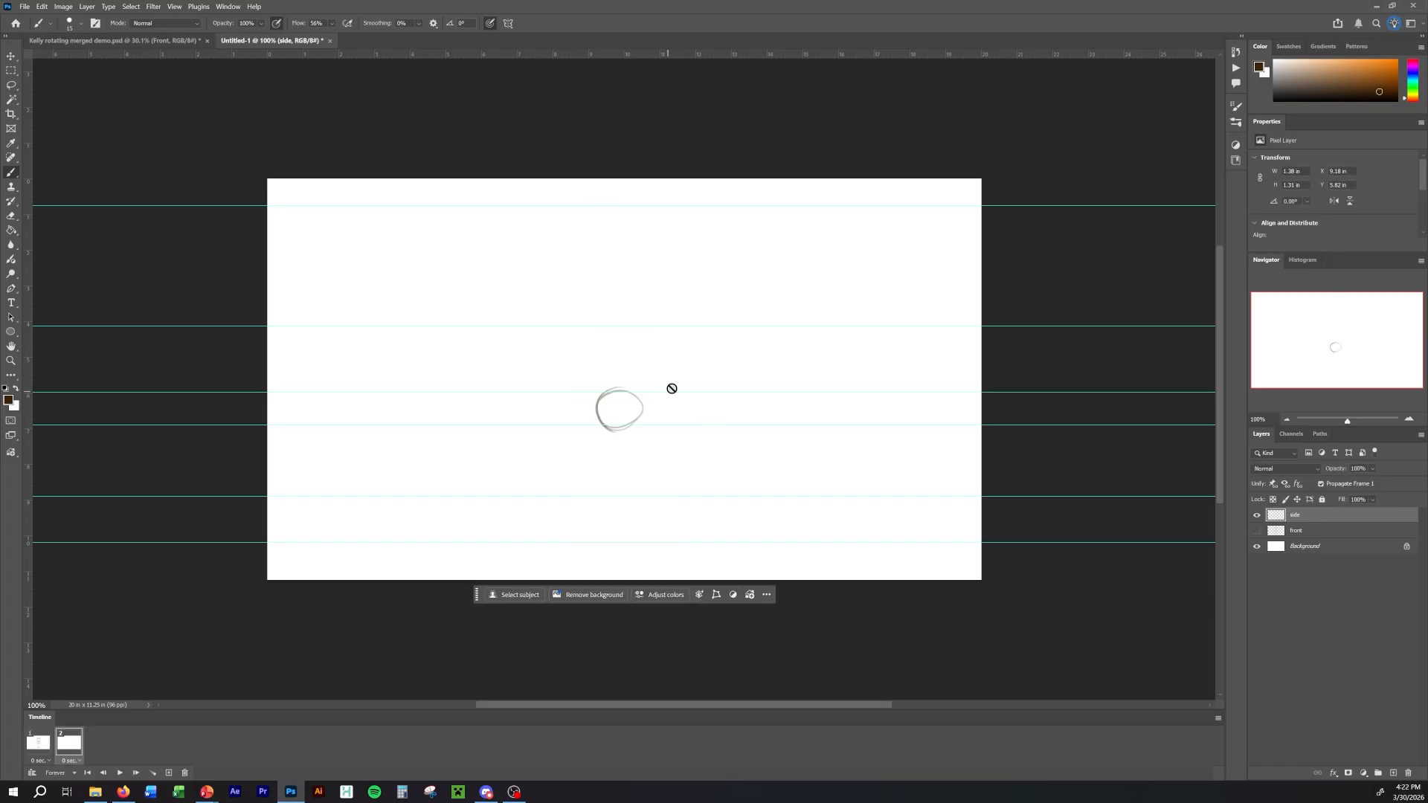
# Flip between the two frames to compare the oval's position with the hips of the front view.
pyautogui.press('Left')
pyautogui.press('Right')
pyautogui.press('Left')
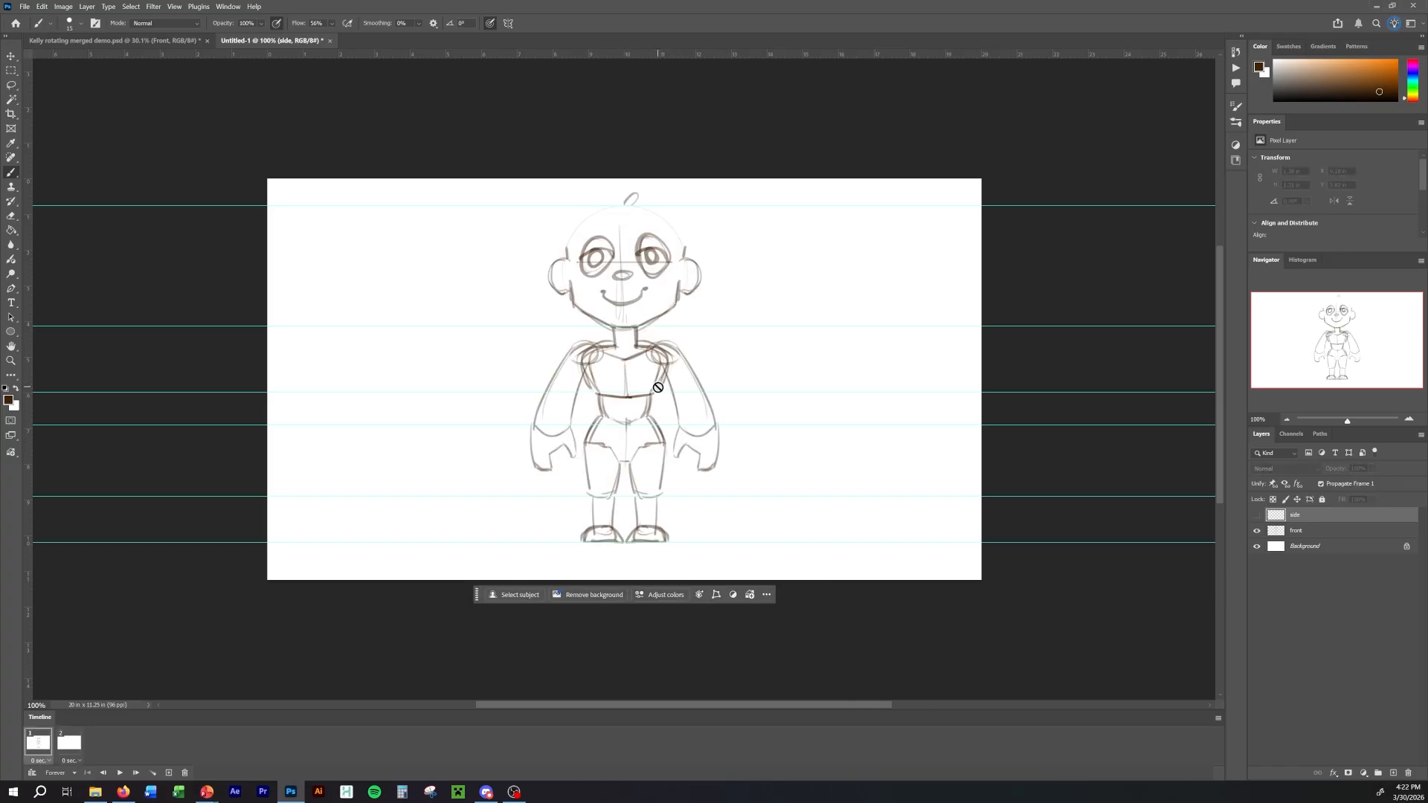
pyautogui.press('Right')
pyautogui.press('Left')
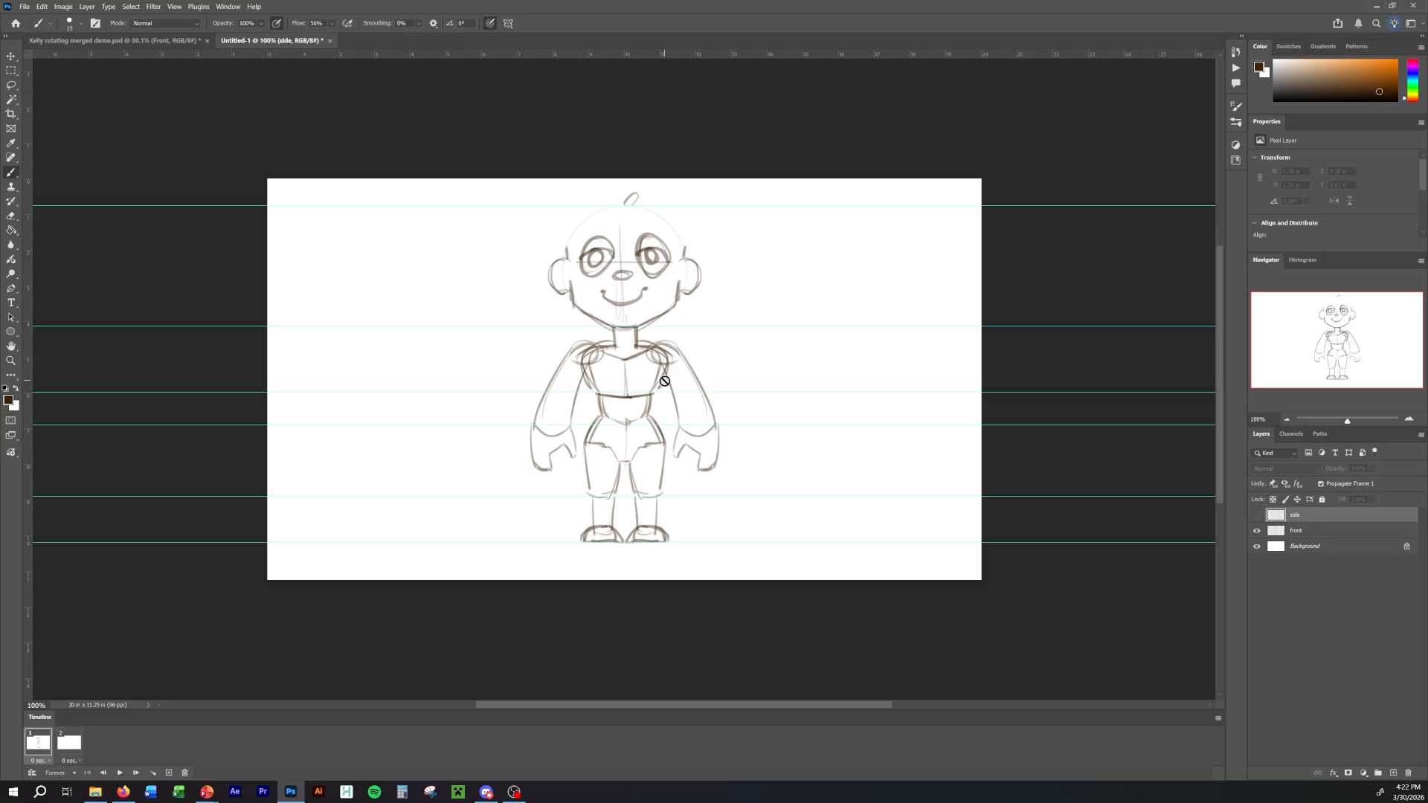
pyautogui.press('Right')
pyautogui.press('Right')
pyautogui.press('Left')
pyautogui.press('Right')
pyautogui.press('Left')
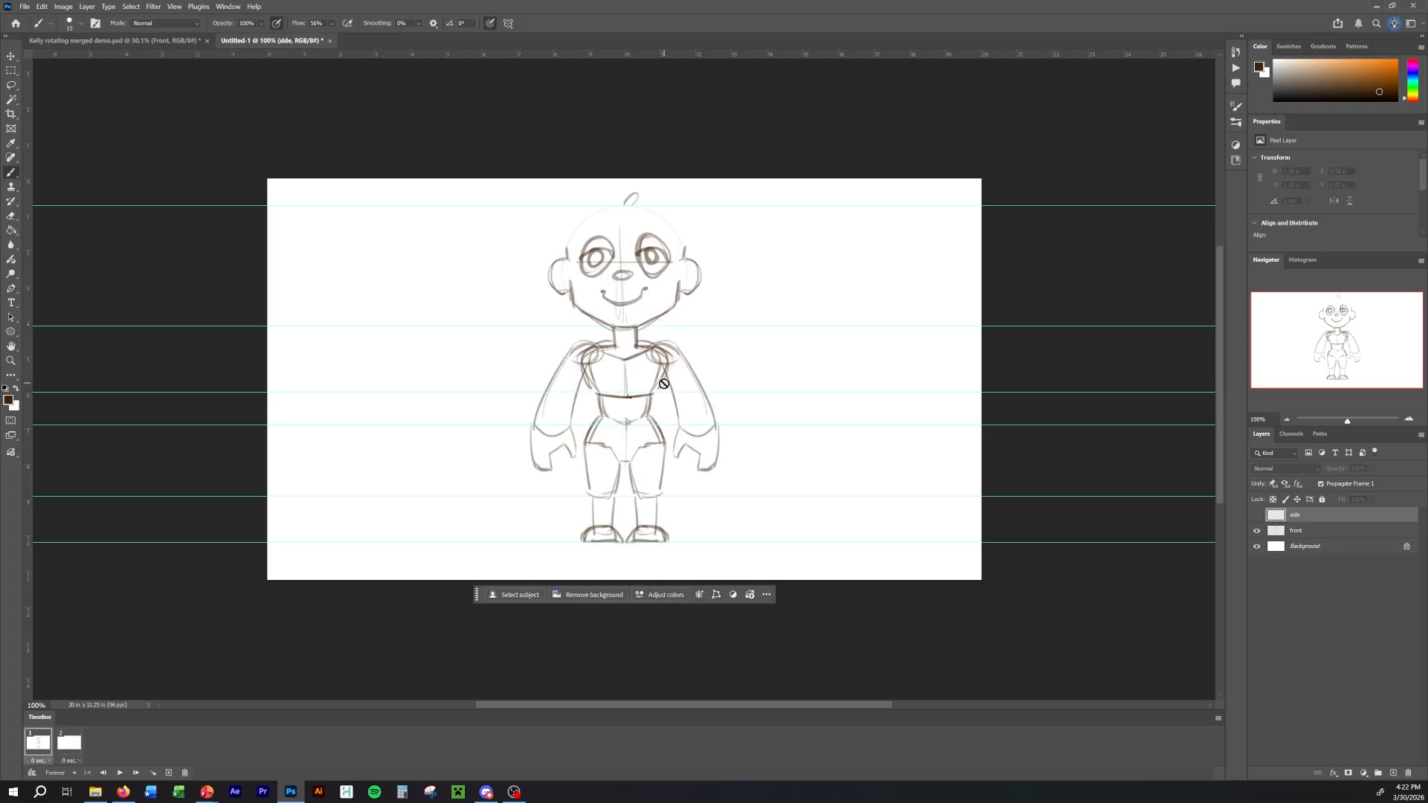
pyautogui.press('Right')
pyautogui.press('Left')
pyautogui.press('Right')
pyautogui.press('Left')
pyautogui.press('Right')
pyautogui.press('Left')
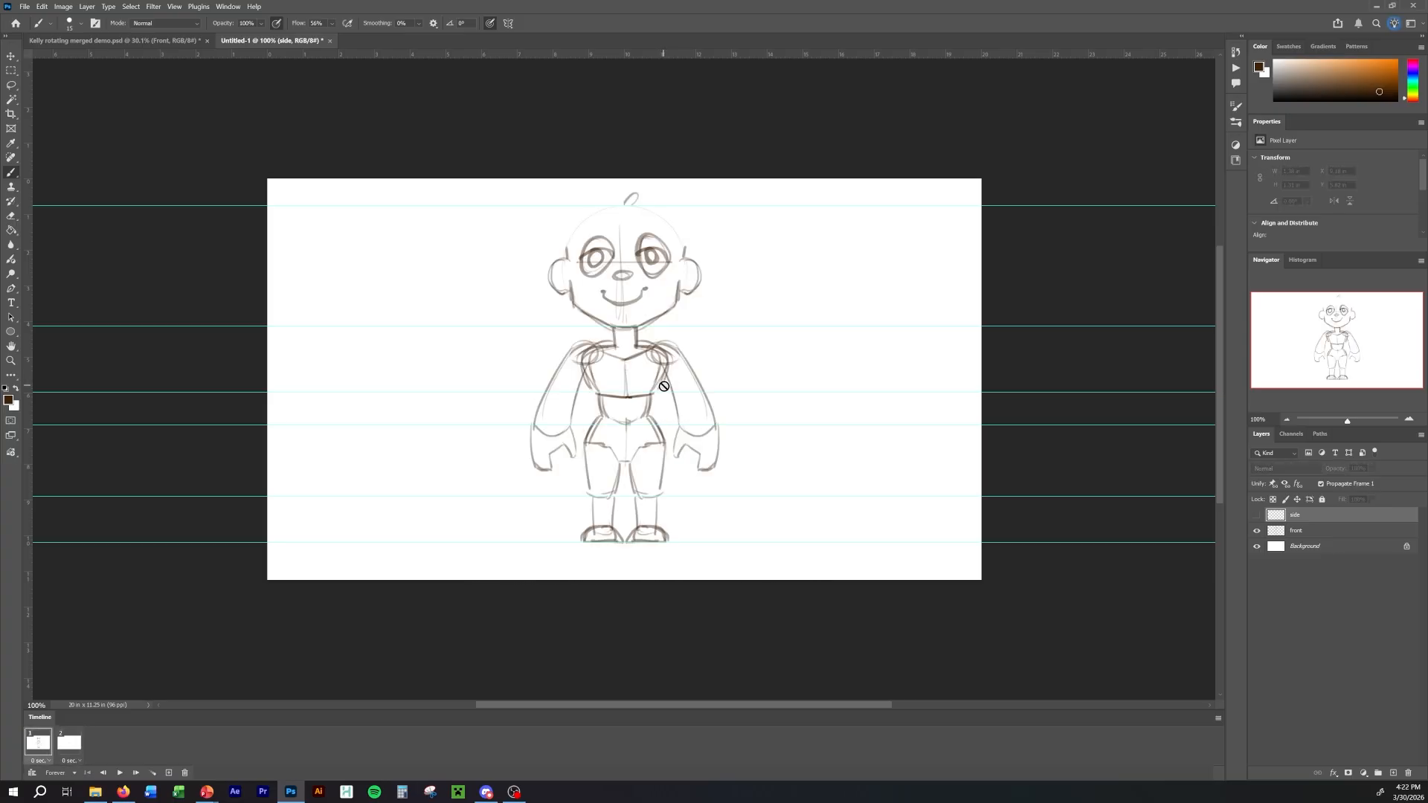
pyautogui.press('Right')
pyautogui.press('Left')
pyautogui.press('Right')
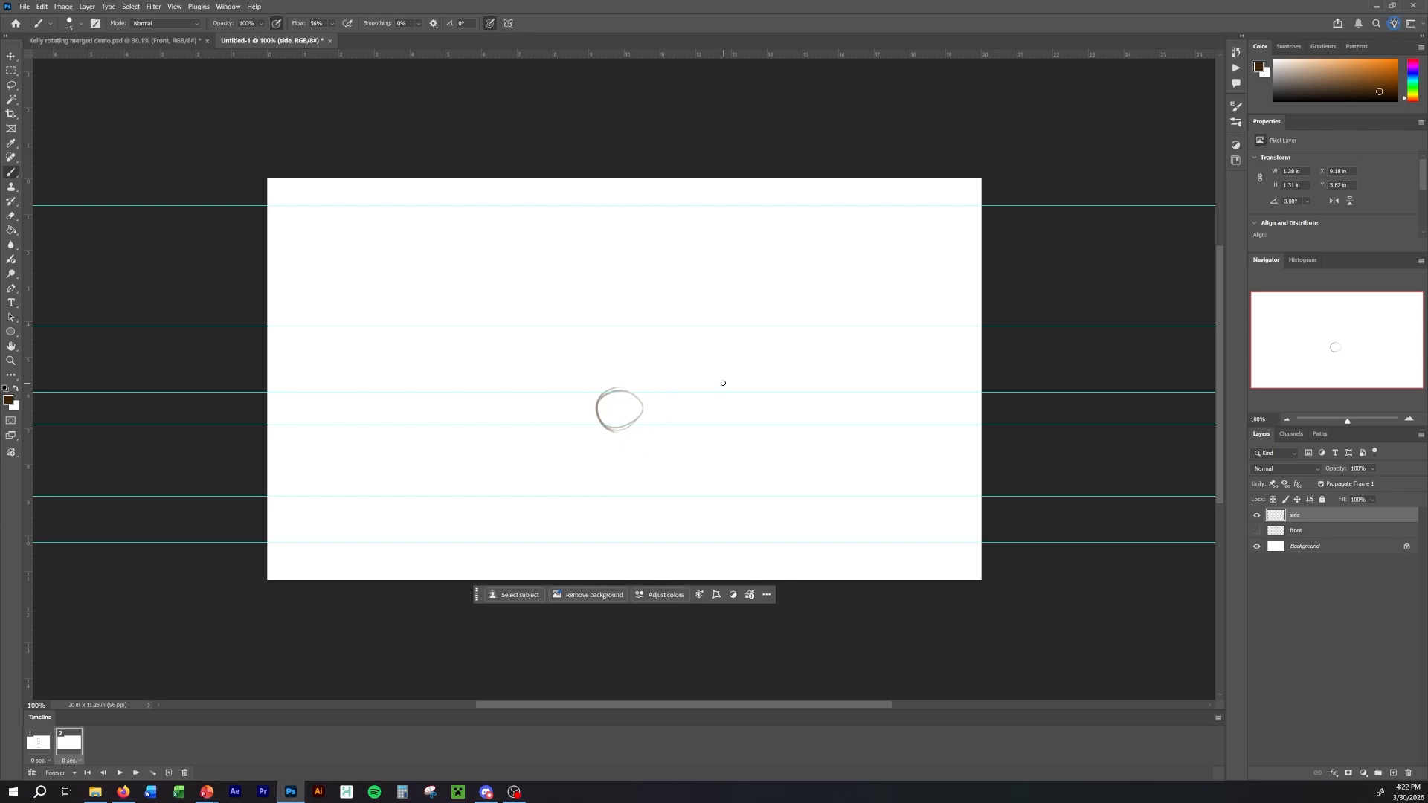
# Lasso the pelvis oval, shift it slightly right and up, and clear the selection.
pyautogui.press('l')
pyautogui.moveTo(680, 386)
pyautogui.mouseDown()
pyautogui.moveTo(600, 370)
pyautogui.moveTo(674, 407)
pyautogui.moveTo(651, 408)
pyautogui.mouseUp()
pyautogui.hotkey('ctrl', 't')
pyautogui.press('Return')
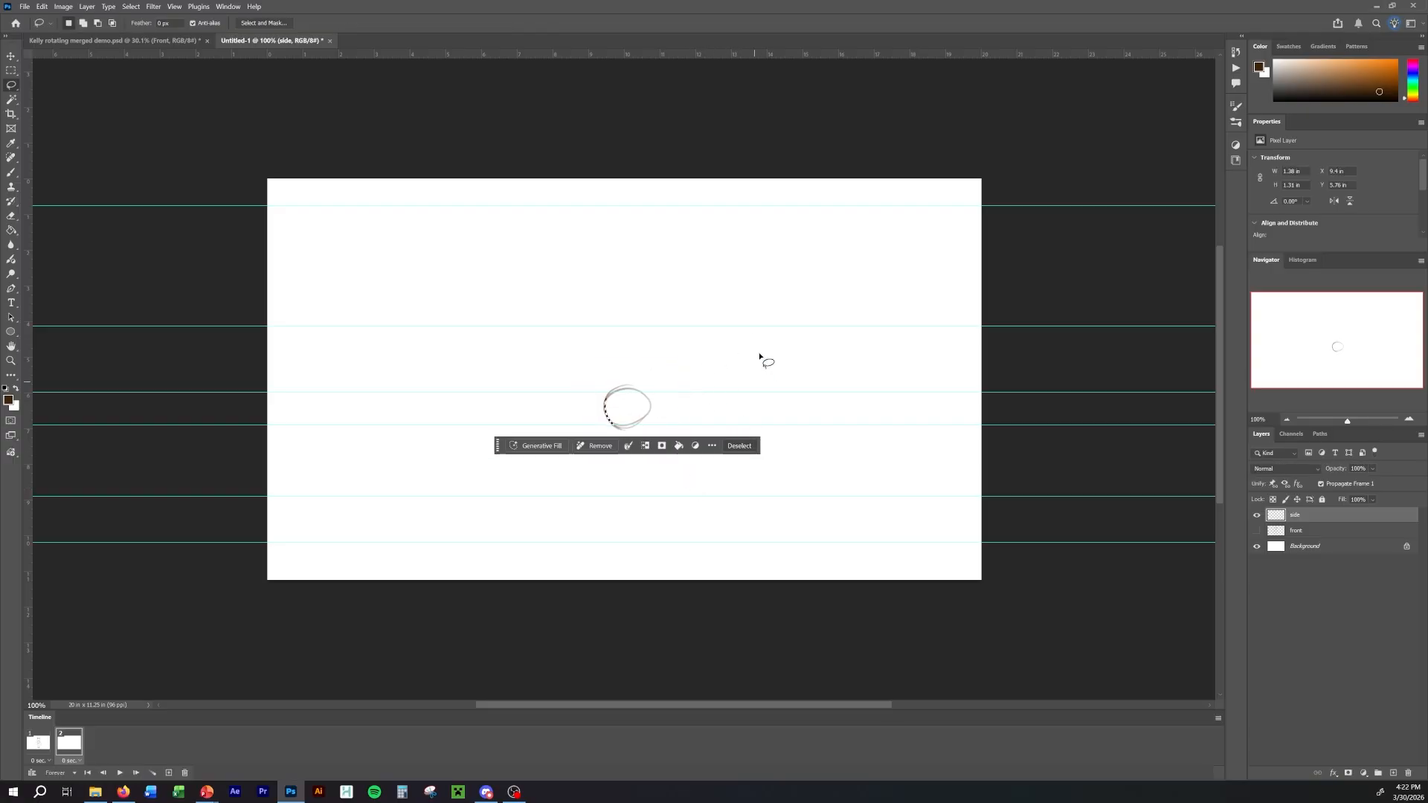
pyautogui.hotkey('ctrl', 'd')
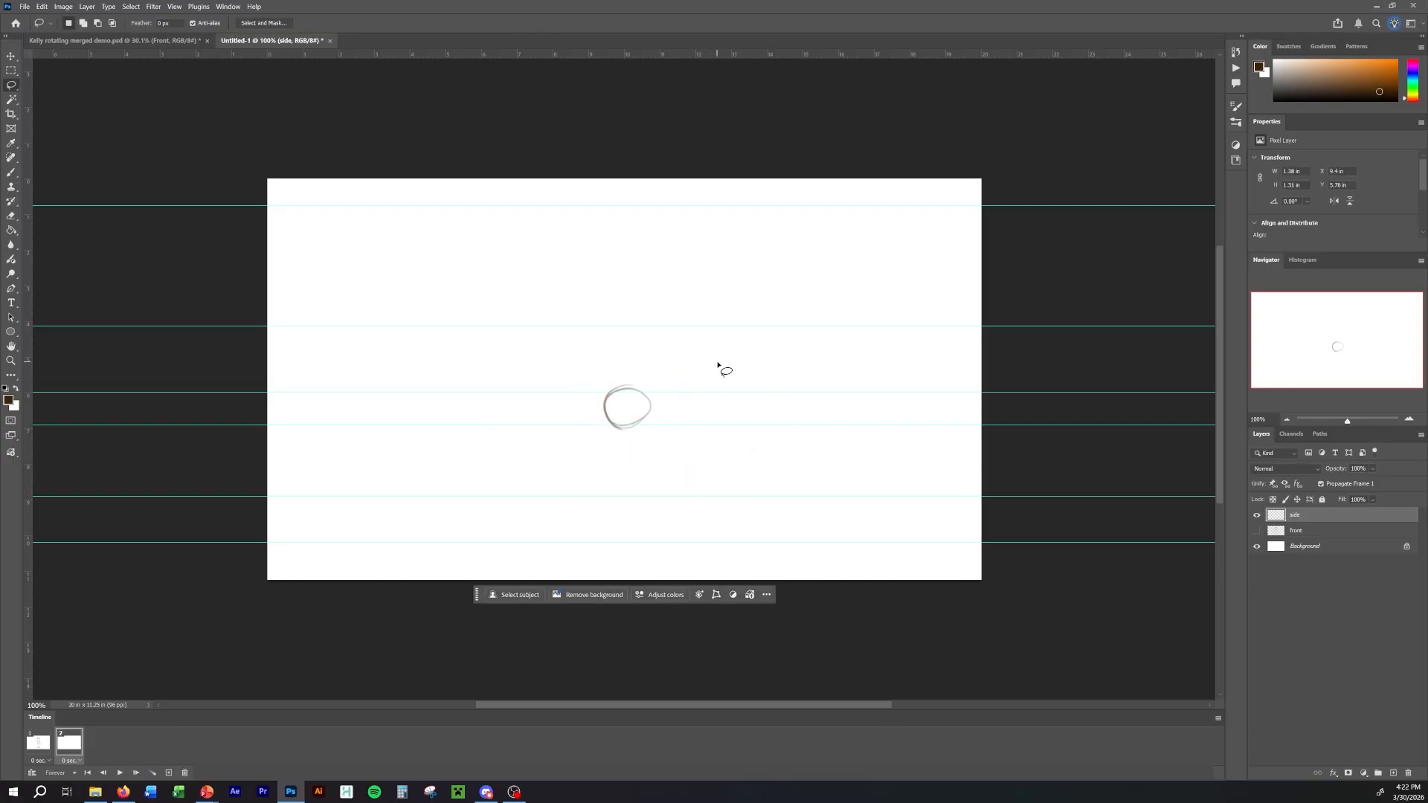
# Brush front and back contour strokes around the pelvis oval on the side layer, about 1.55 in across, checking against the front view.
pyautogui.press('Left')
pyautogui.press('Right')
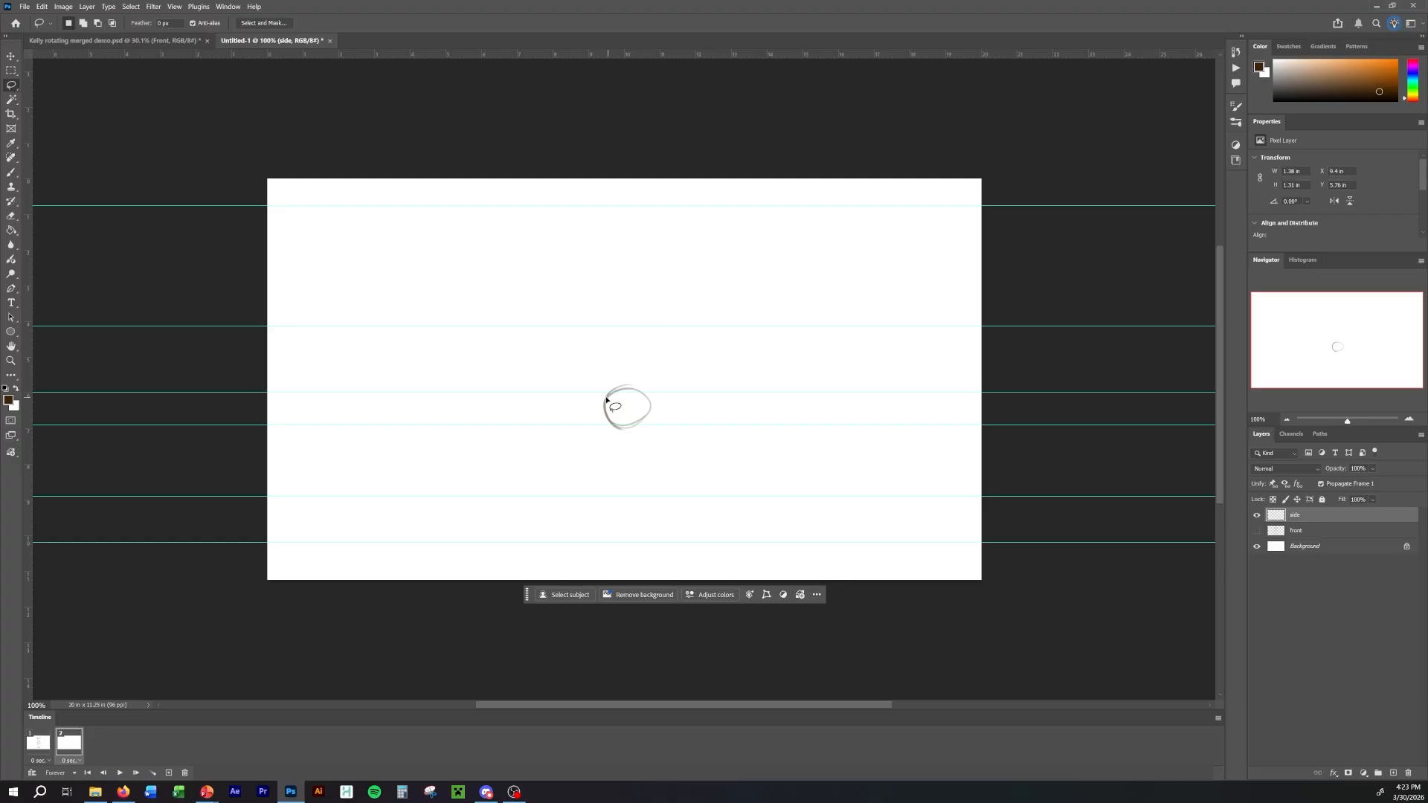
pyautogui.press('b')
pyautogui.press('Left')
pyautogui.press('Right')
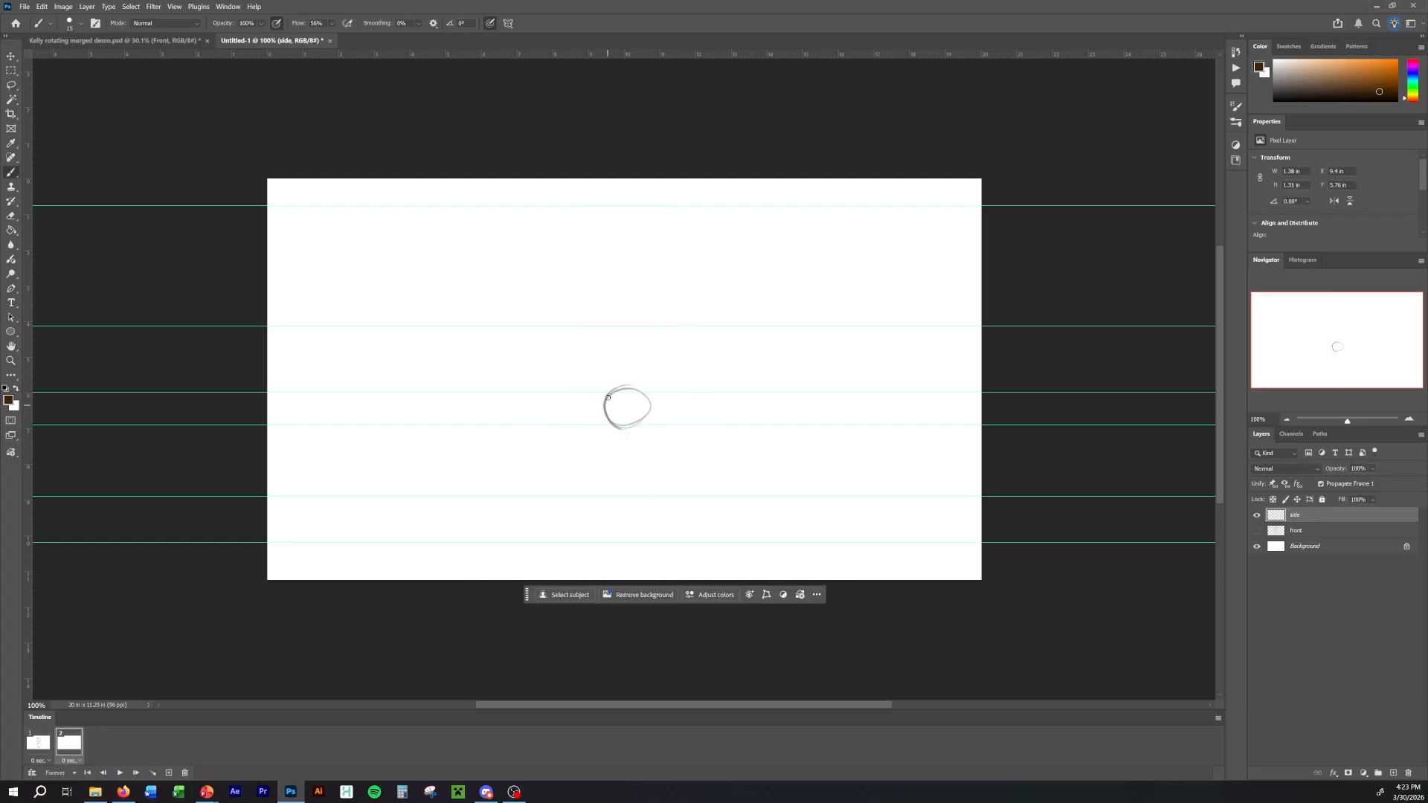
pyautogui.moveTo(610, 389)
pyautogui.mouseDown()
pyautogui.moveTo(604, 425)
pyautogui.moveTo(646, 421)
pyautogui.mouseUp()
pyautogui.press('Left')
pyautogui.press('Right')
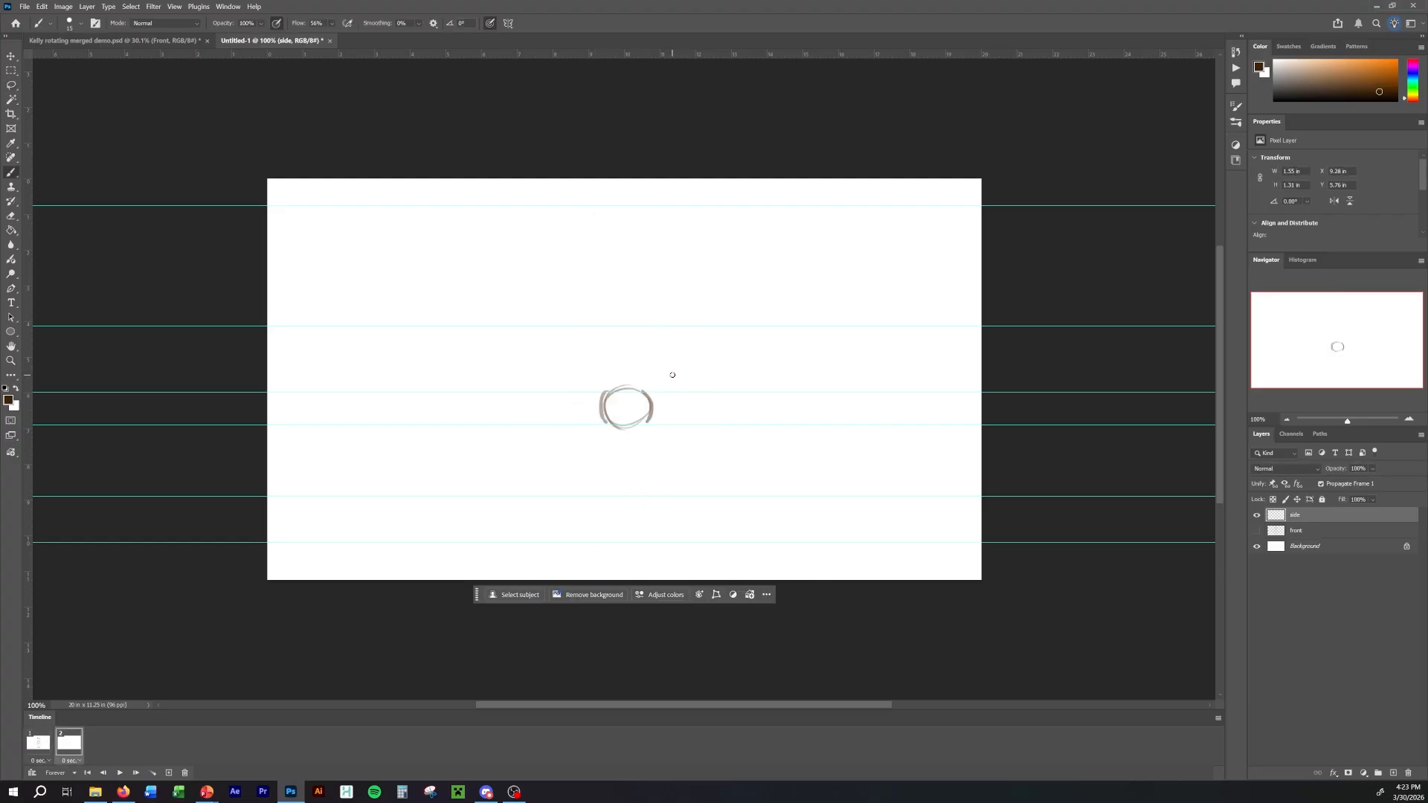
# Draw the waistline across the upper part of the pelvis oval, matching the waist of the front view.
pyautogui.press('Left')
pyautogui.press('Right')
pyautogui.press('Left')
pyautogui.press('Right')
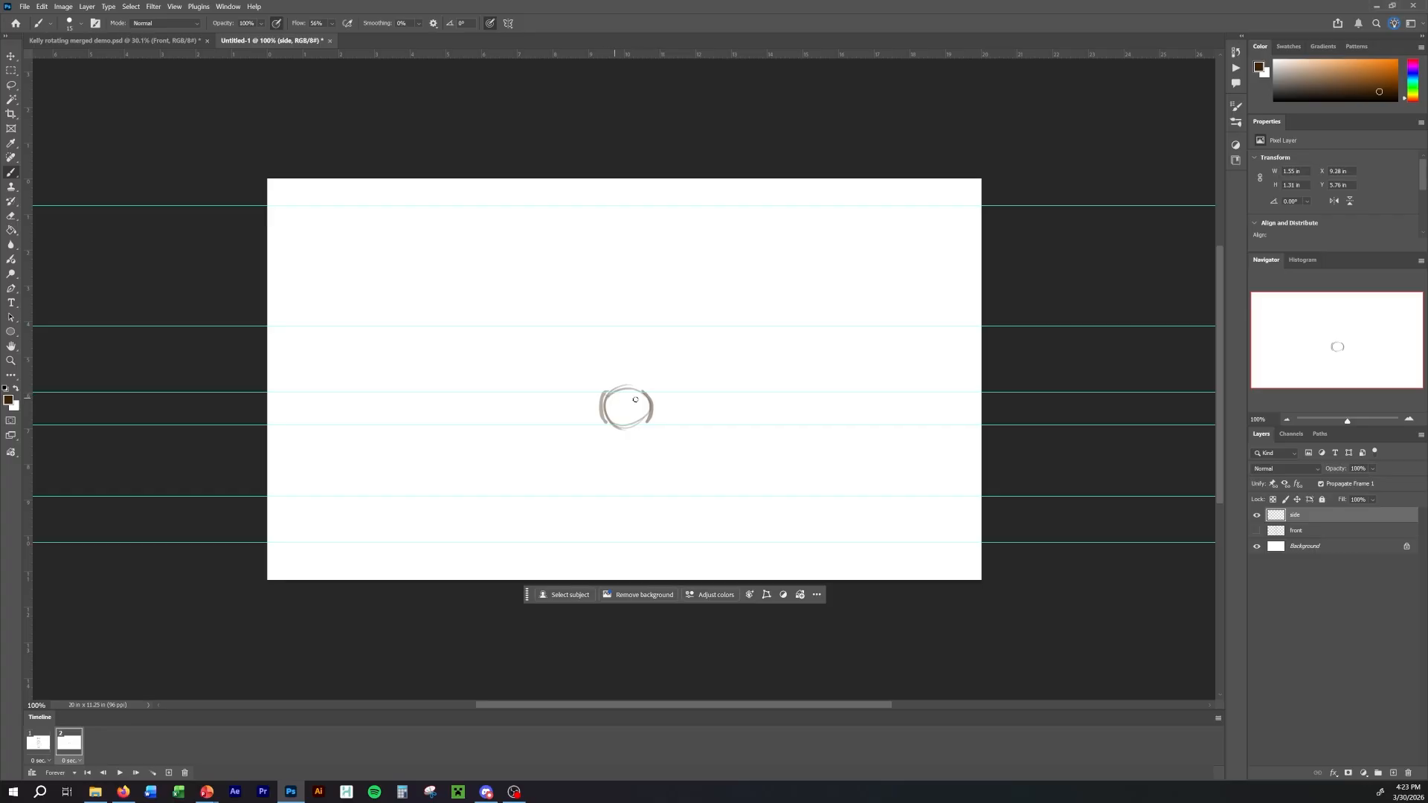
pyautogui.moveTo(604, 395); pyautogui.dragTo(650, 394)
pyautogui.press('Left')
pyautogui.press('Right')
pyautogui.press('Left')
pyautogui.press('Right')
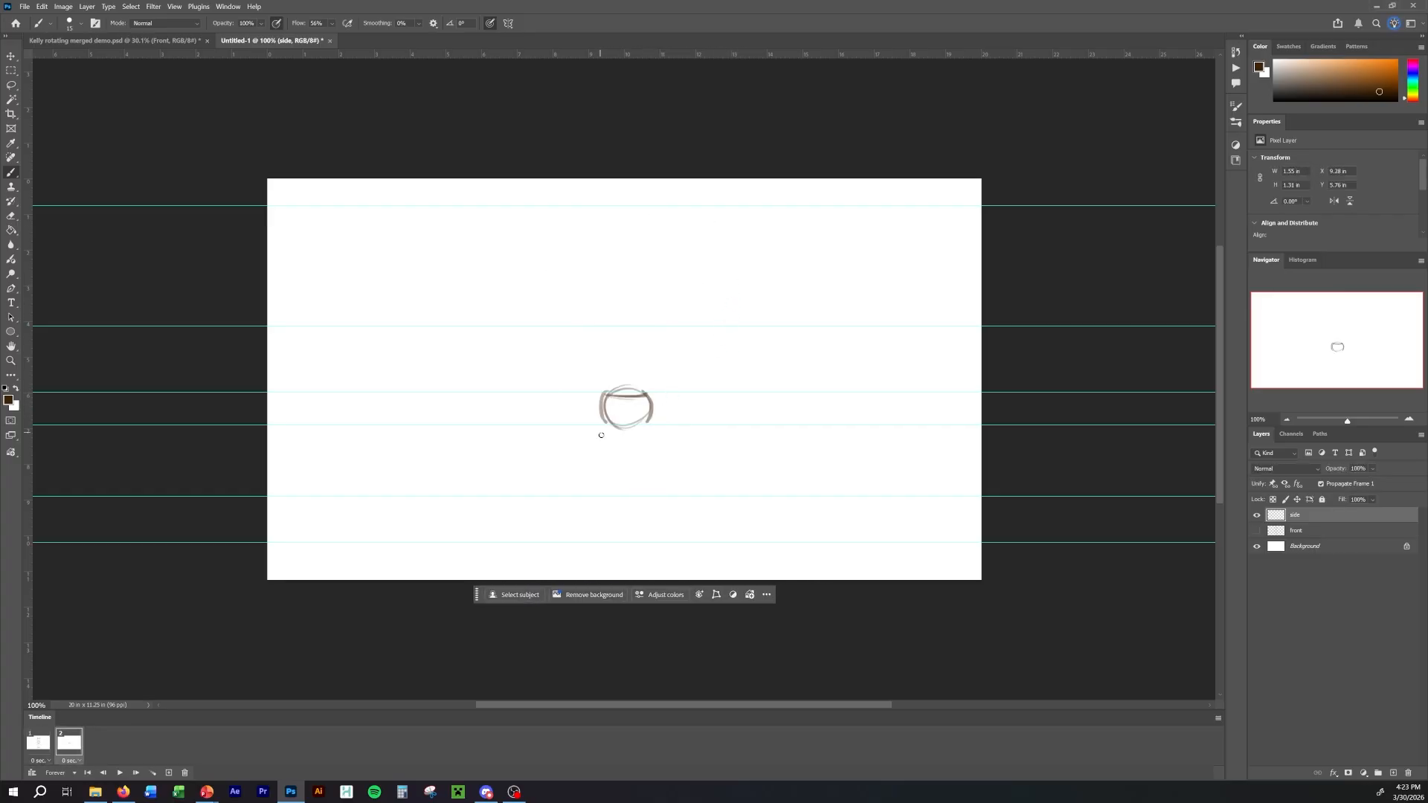
# Close the pelvis block along the lower hip guide and reinforce its front edge, making it about 1.6 in wide.
pyautogui.press('Left')
pyautogui.press('Right')
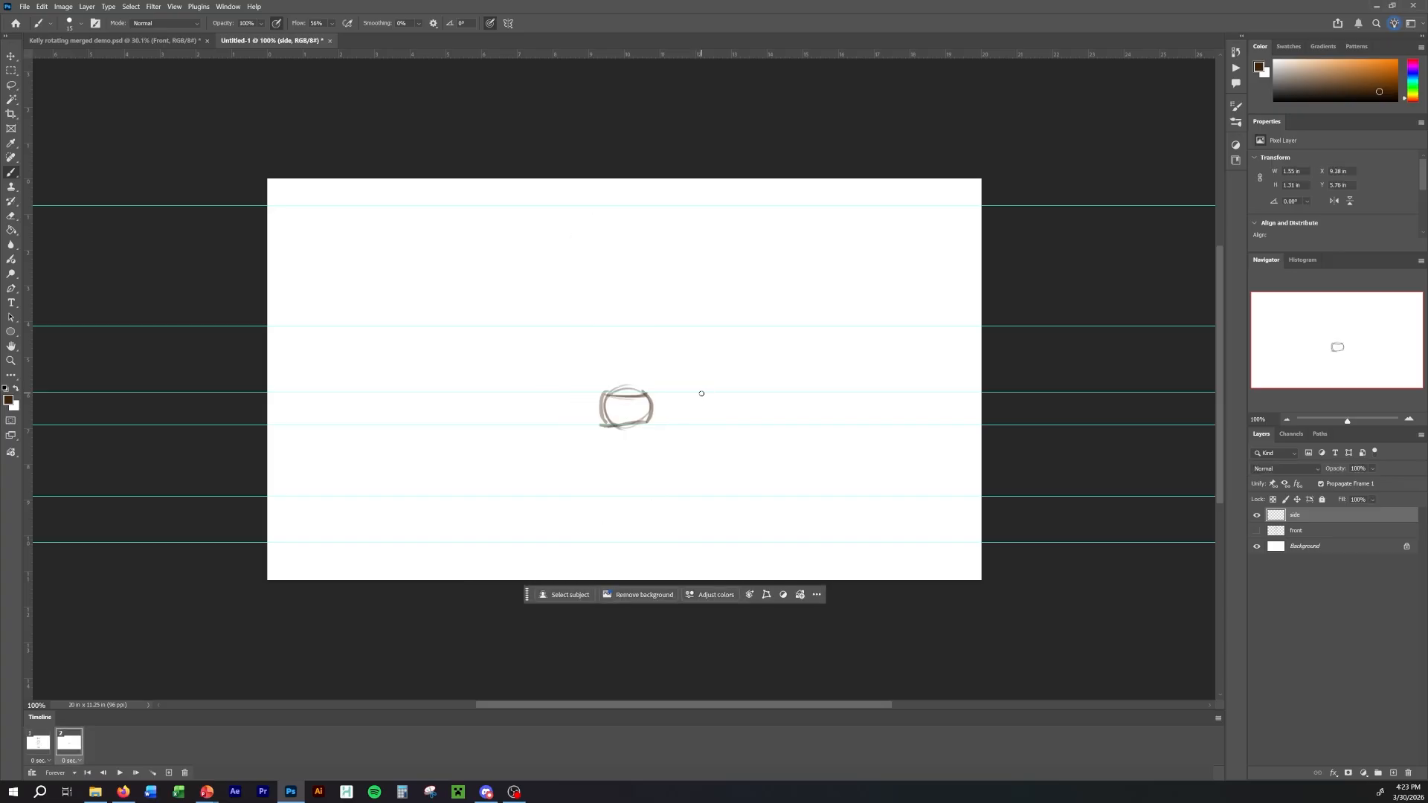
pyautogui.press('Left')
pyautogui.press('Right')
pyautogui.moveTo(603, 408); pyautogui.dragTo(606, 381)
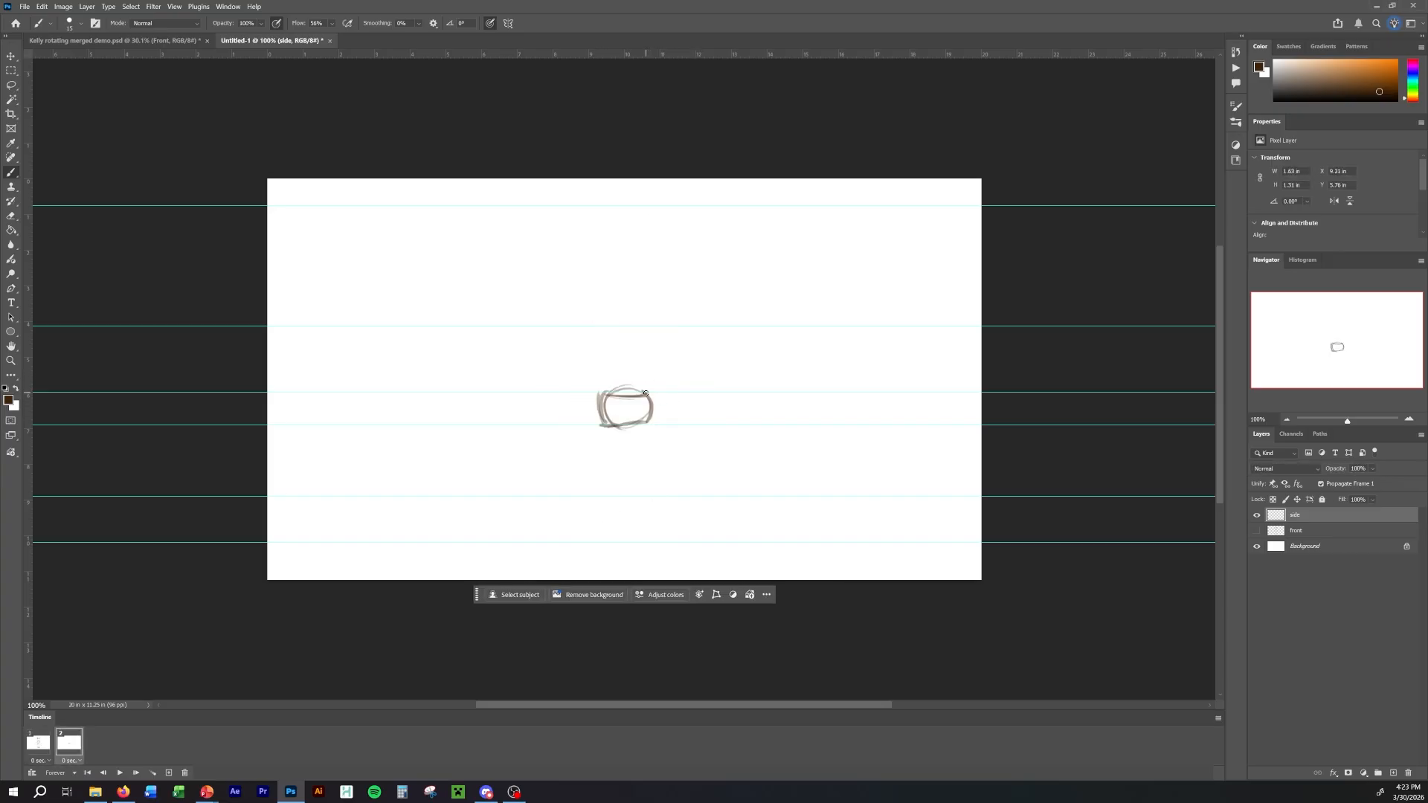
pyautogui.press('Left')
pyautogui.press('Right')
# Sketch the side-view chest above the pelvis, about 2 in wide and tapering to the waist, using the front view's torso for reference.
pyautogui.press('Left')
pyautogui.press('Right')
pyautogui.press('Left')
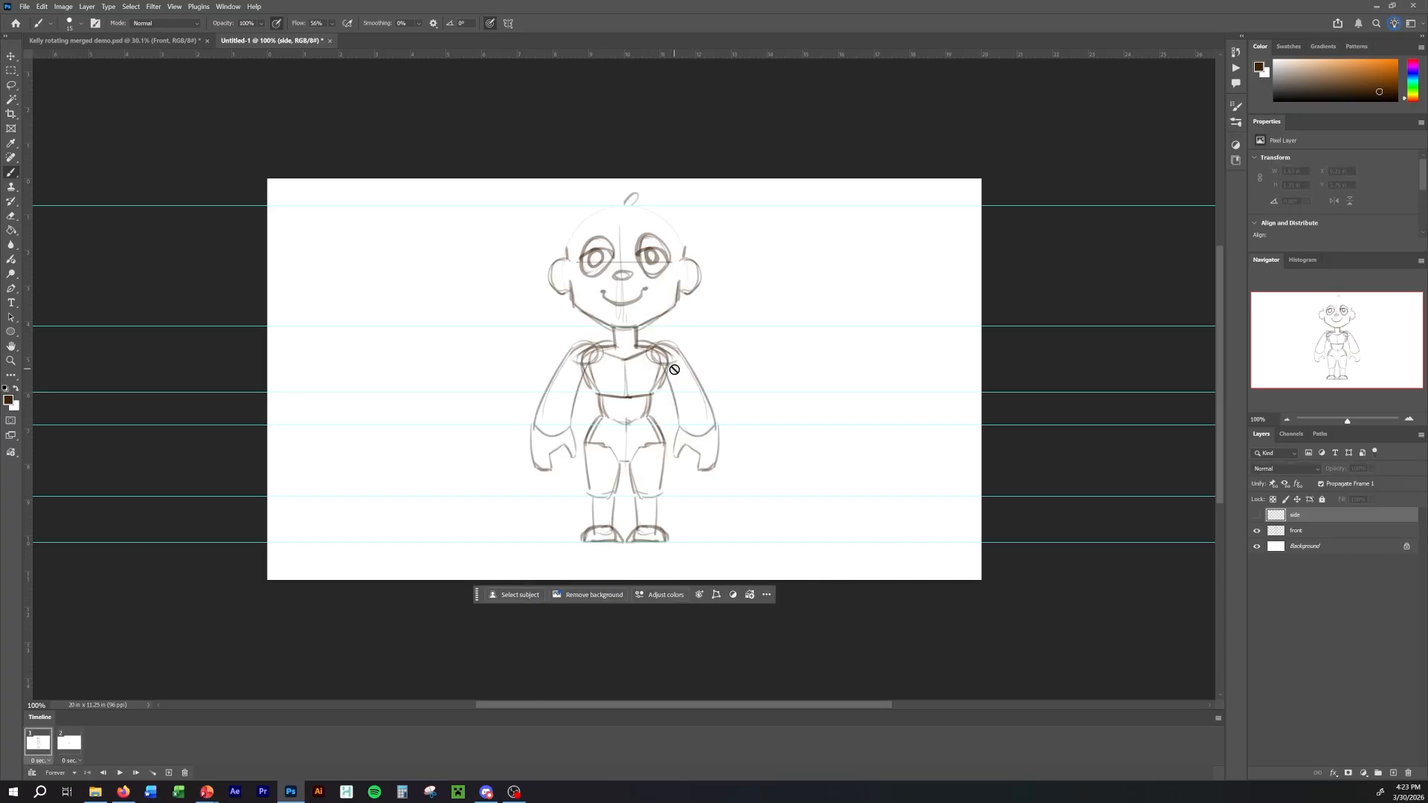
pyautogui.press('Right')
pyautogui.press('Left')
pyautogui.press('Right')
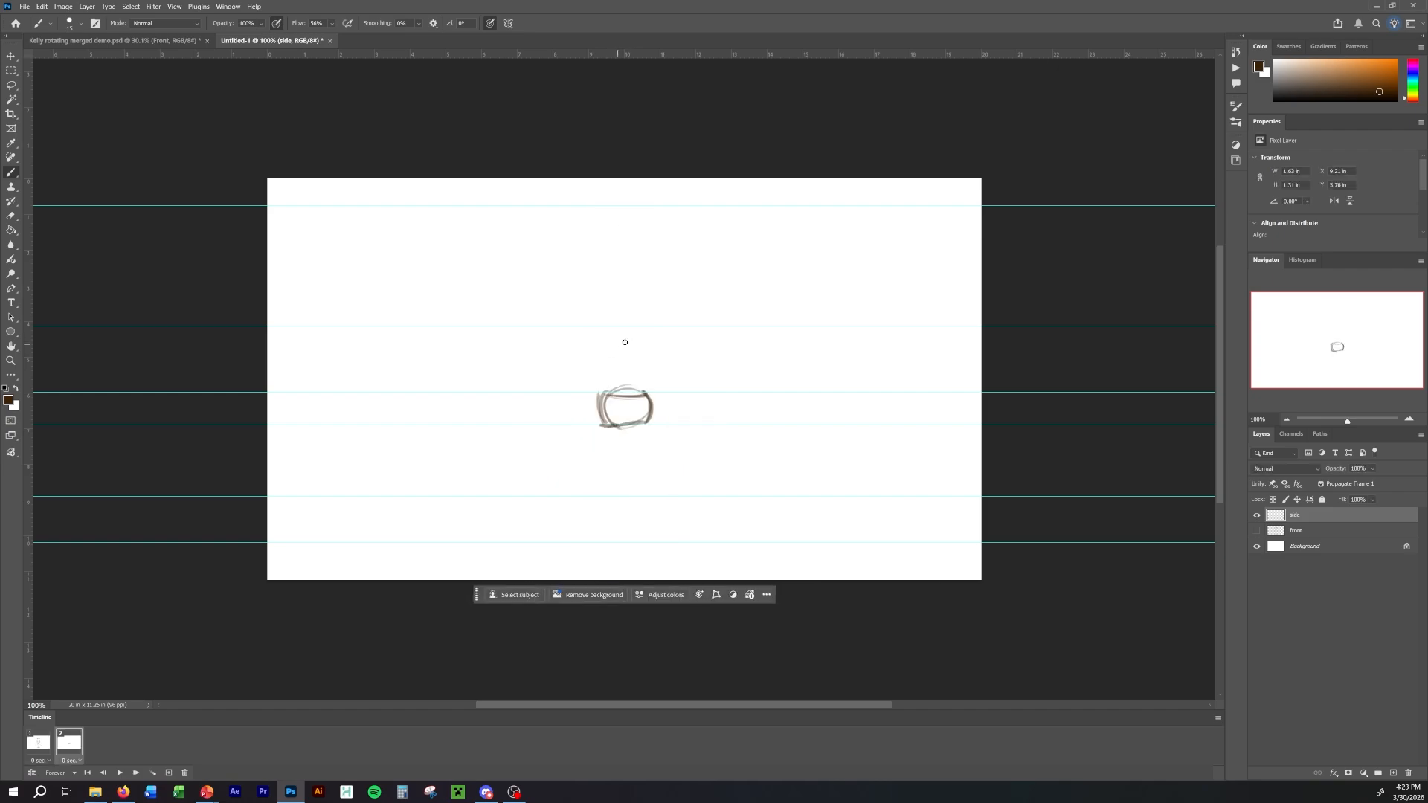
pyautogui.moveTo(629, 338)
pyautogui.mouseDown()
pyautogui.moveTo(593, 352)
pyautogui.moveTo(601, 392)
pyautogui.moveTo(649, 332)
pyautogui.moveTo(621, 337)
pyautogui.moveTo(652, 344)
pyautogui.mouseUp()
pyautogui.moveTo(647, 392)
pyautogui.mouseDown()
pyautogui.moveTo(649, 392)
pyautogui.moveTo(660, 341)
pyautogui.moveTo(596, 343)
pyautogui.mouseUp()
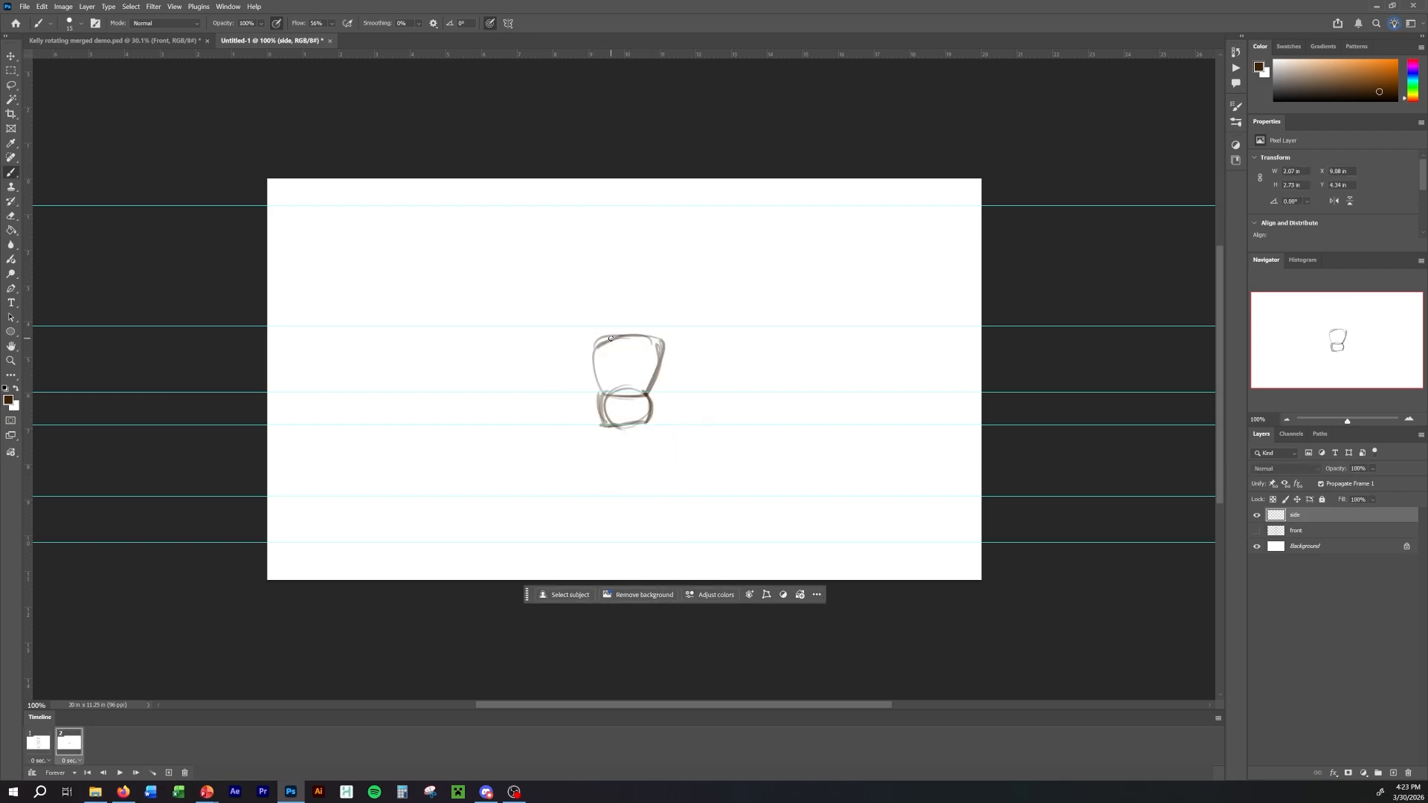
pyautogui.press('Left')
pyautogui.press('Right')
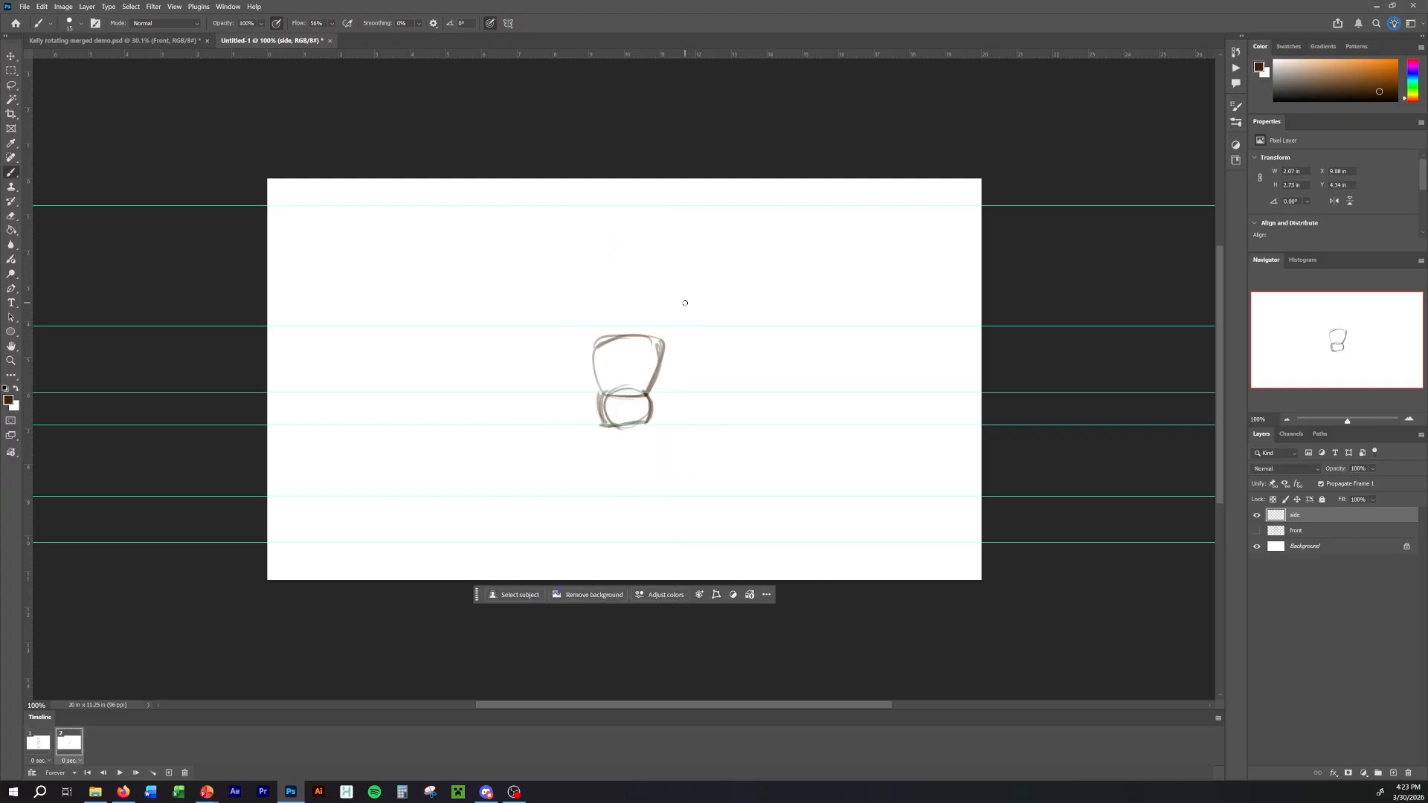
# Flip between the two frames to compare the side-view torso with the chest and waist of the front view.
pyautogui.press('Left')
pyautogui.press('Right')
pyautogui.press('Left')
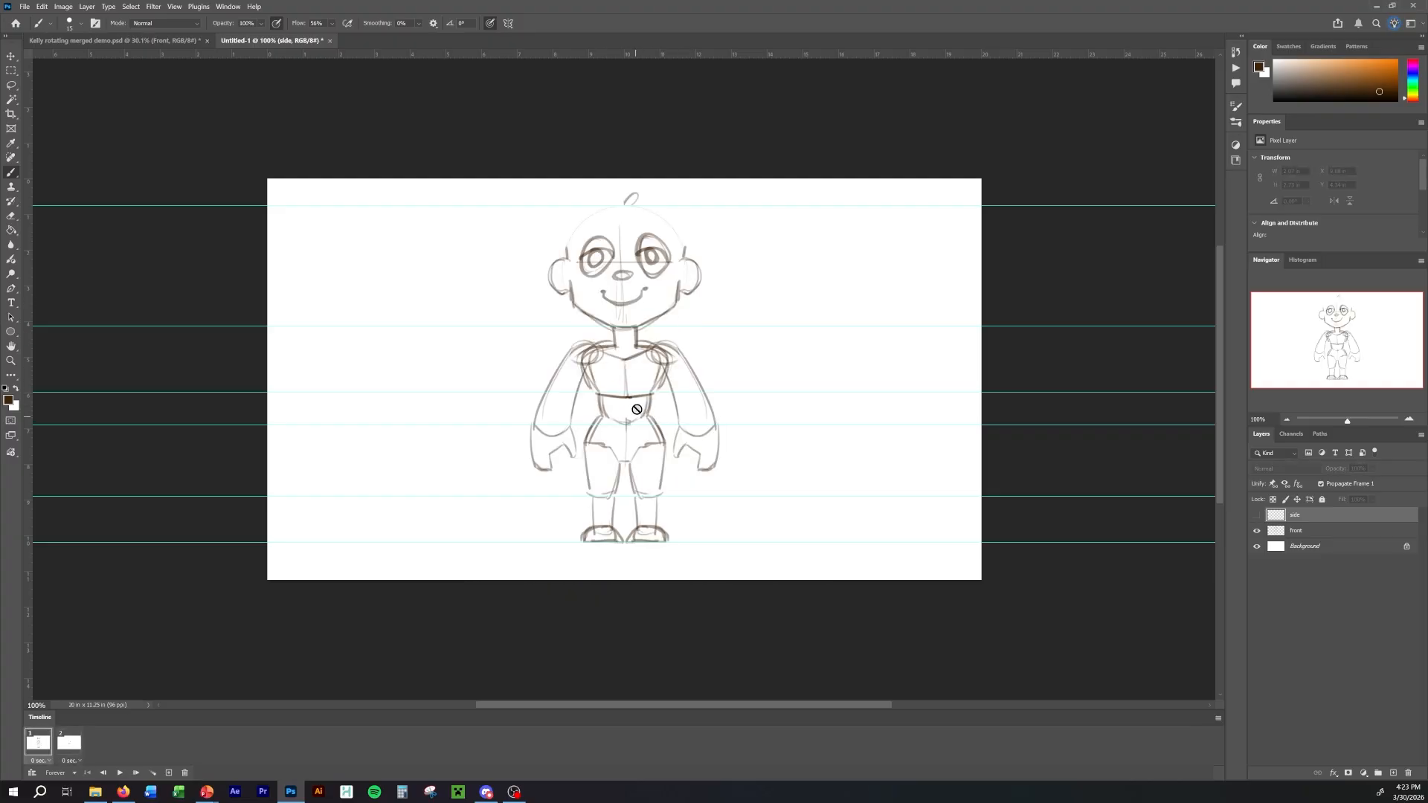
pyautogui.press('Right')
pyautogui.press('Left')
pyautogui.press('Right')
pyautogui.press('Left')
pyautogui.press('Right')
pyautogui.press('Left')
pyautogui.press('Right')
pyautogui.press('Left')
pyautogui.press('Right')
pyautogui.press('Left')
pyautogui.press('Right')
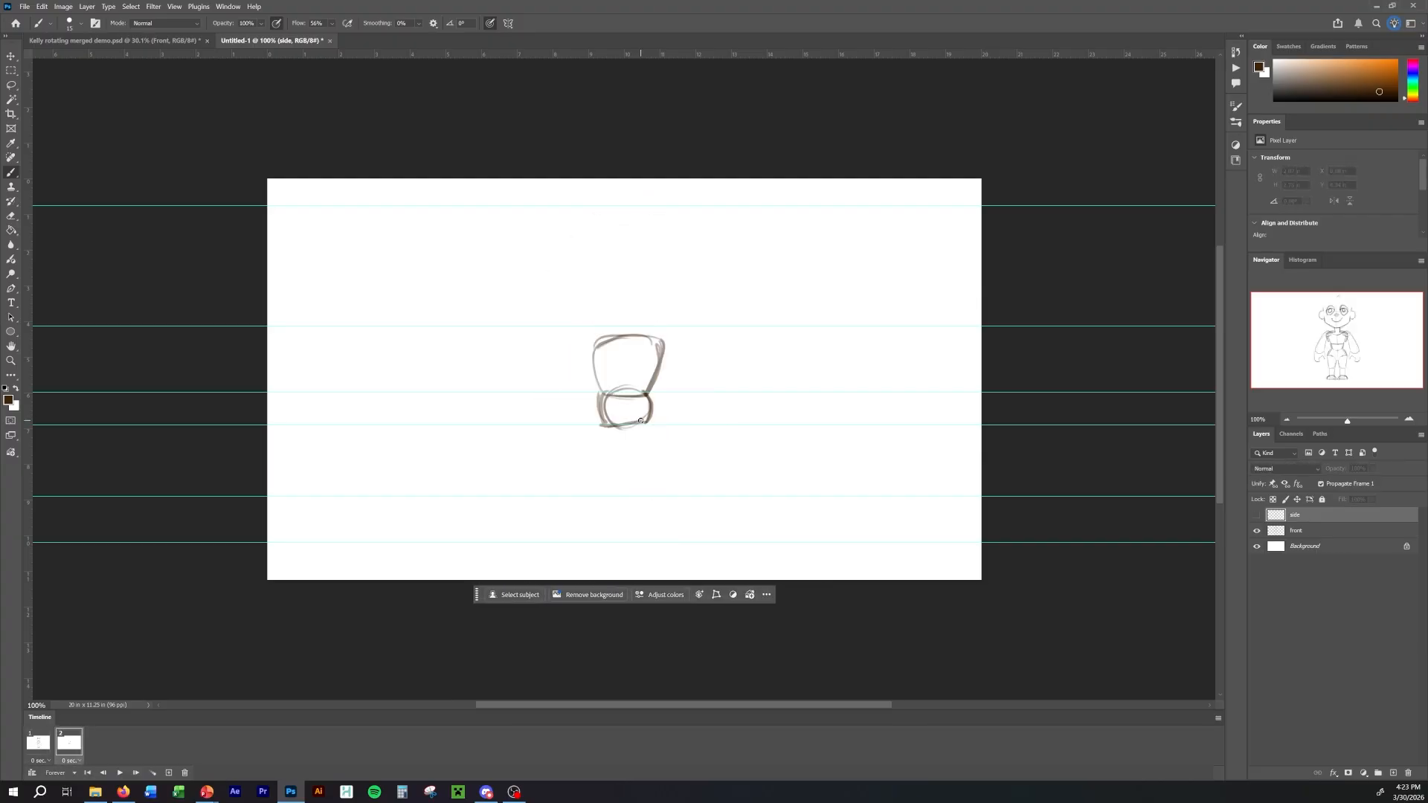
pyautogui.press('Left')
pyautogui.press('Right')
pyautogui.press('Left')
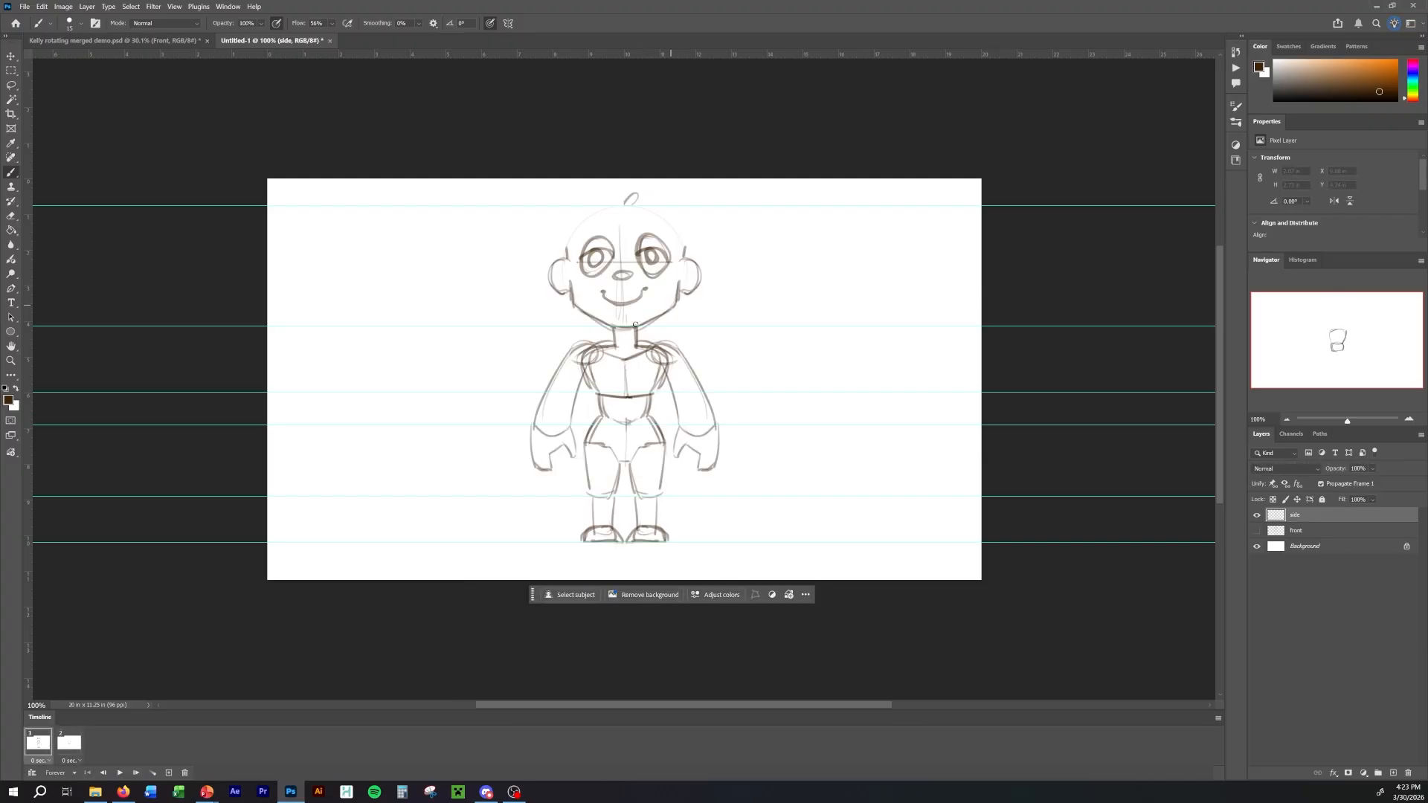
# Sketch a shoulder circle, the hanging arm with cuff and mitten hand, and short strokes below the front of the pelvis.
pyautogui.press('Right')
pyautogui.moveTo(624, 356)
pyautogui.mouseDown()
pyautogui.moveTo(631, 338)
pyautogui.moveTo(674, 435)
pyautogui.mouseUp()
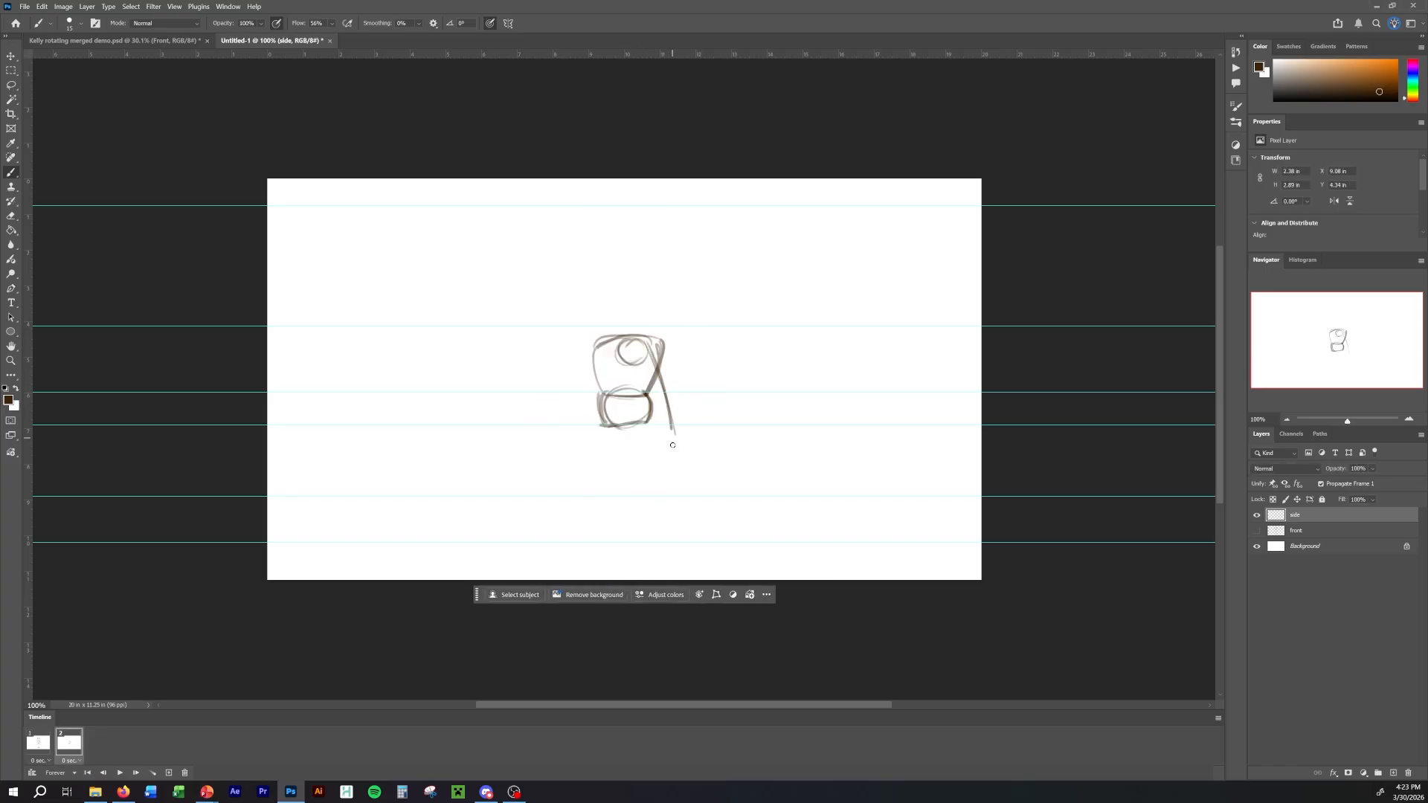
pyautogui.press('Left')
pyautogui.press('Right')
pyautogui.moveTo(629, 346); pyautogui.dragTo(626, 450)
pyautogui.moveTo(639, 470); pyautogui.dragTo(670, 469)
pyautogui.moveTo(605, 427); pyautogui.dragTo(597, 447)
# Draw the neck, the jaw and chin line, and the back of the head in profile, checking against frame 1.
pyautogui.click(38, 743)
pyautogui.click(69, 742)
pyautogui.moveTo(622, 320)
pyautogui.mouseDown()
pyautogui.moveTo(622, 339)
pyautogui.moveTo(644, 316)
pyautogui.mouseUp()
pyautogui.click(38, 743)
pyautogui.click(69, 742)
pyautogui.moveTo(667, 211); pyautogui.dragTo(643, 292)
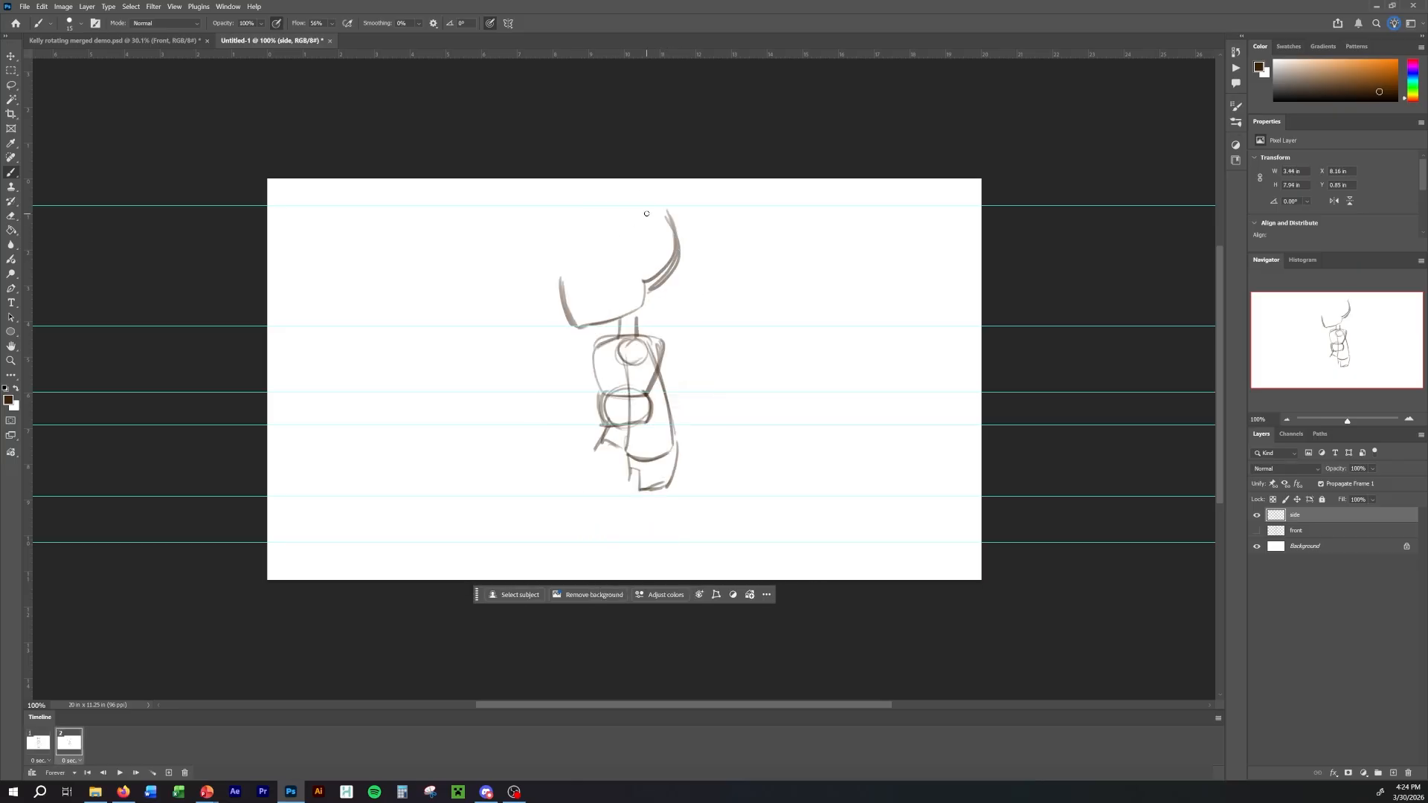
# Sketch the profile eye, nose, mouth and ear on the side-view head.
pyautogui.moveTo(580, 243); pyautogui.dragTo(598, 269)
pyautogui.moveTo(580, 242)
pyautogui.mouseDown()
pyautogui.moveTo(583, 275)
pyautogui.moveTo(560, 281)
pyautogui.moveTo(569, 306)
pyautogui.mouseUp()
pyautogui.moveTo(644, 253); pyautogui.dragTo(645, 282)
pyautogui.click(38, 742)
pyautogui.click(70, 743)
# Draw the cranium arc over the head and connect the forehead down to the nose.
pyautogui.moveTo(574, 236); pyautogui.dragTo(672, 222)
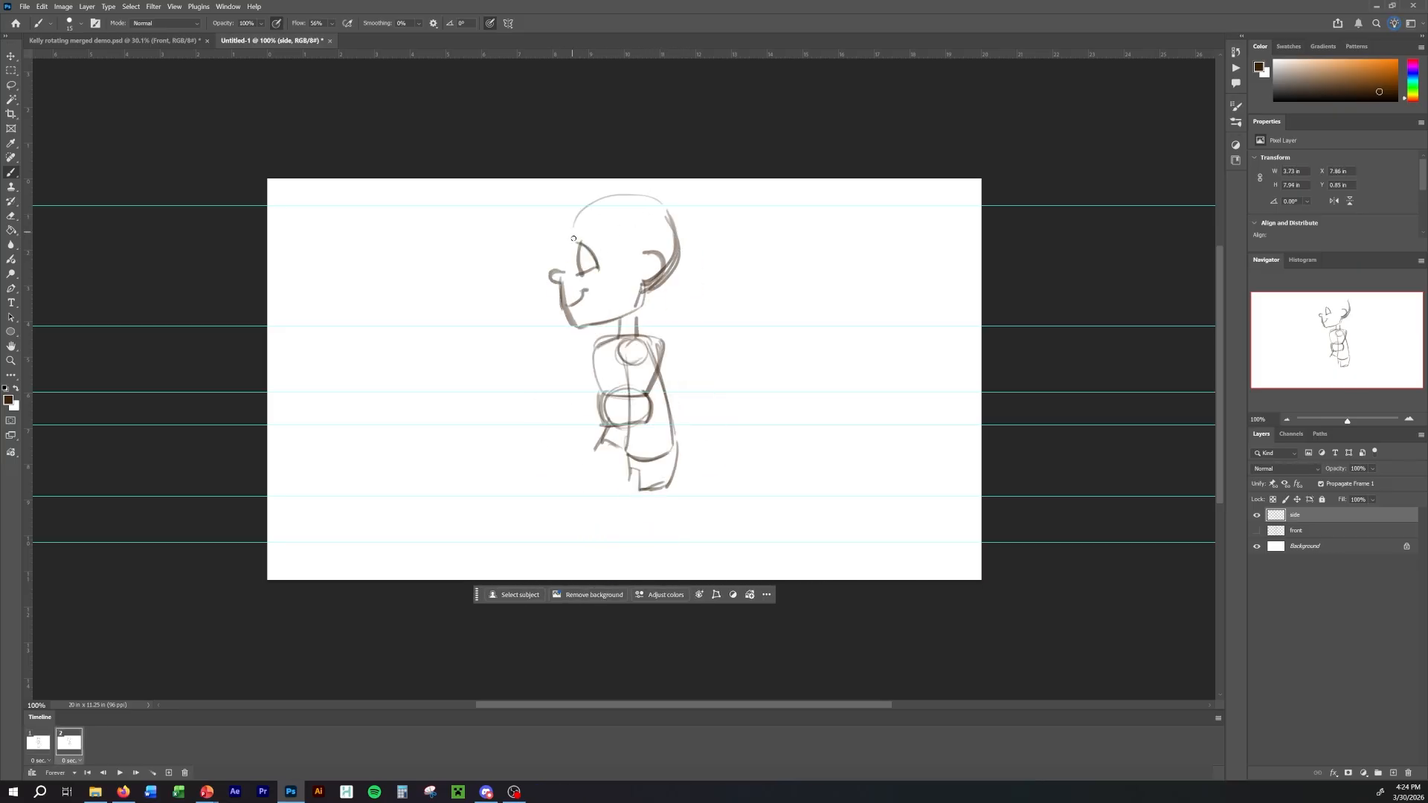
pyautogui.click(38, 742)
pyautogui.click(69, 743)
pyautogui.moveTo(574, 236); pyautogui.dragTo(557, 271)
# Add two horizontal guides at the upper and lower edges of the front view's eyes, and return to the side-view frame.
pyautogui.click(38, 743)
pyautogui.moveTo(721, 54); pyautogui.dragTo(736, 232)
pyautogui.moveTo(778, 54); pyautogui.dragTo(767, 278)
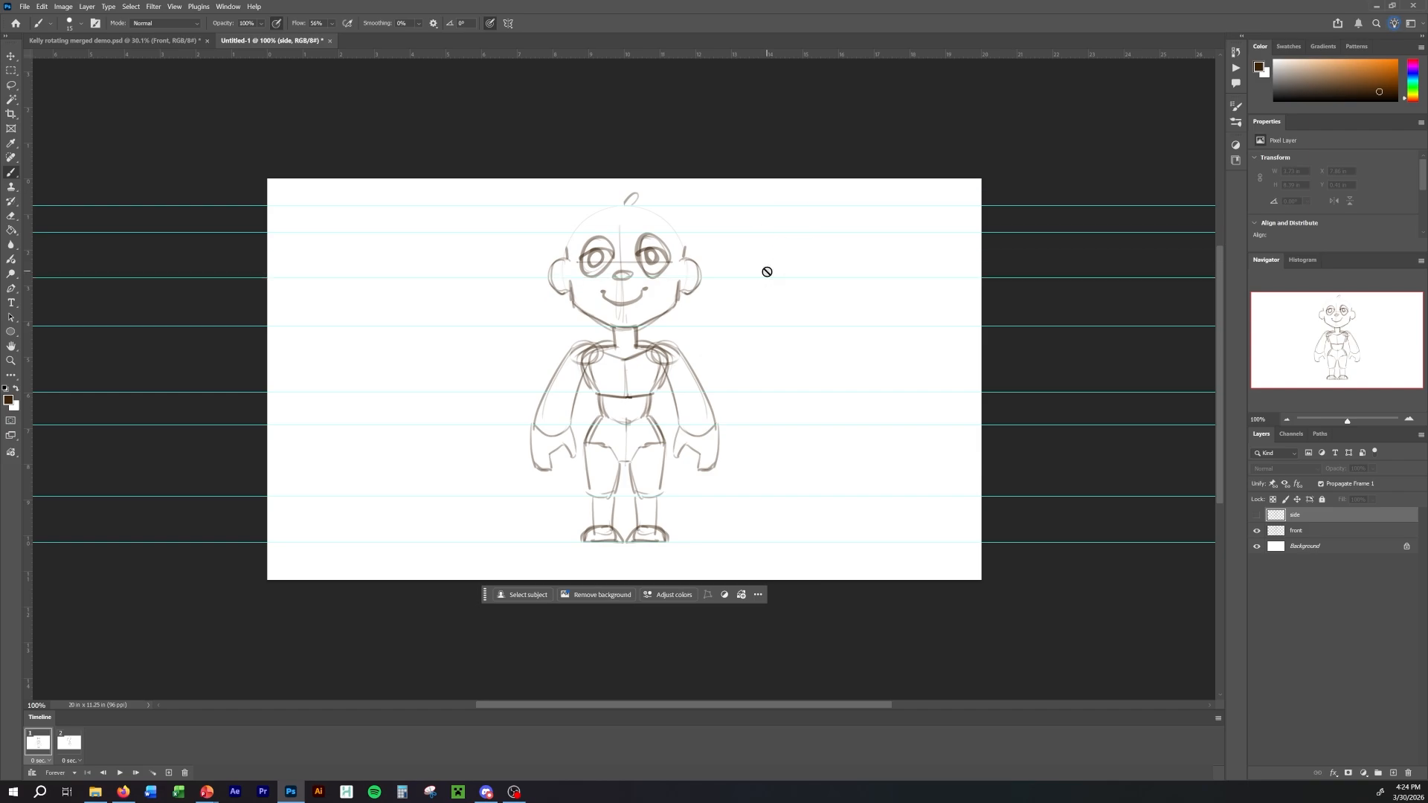
pyautogui.press('Right')
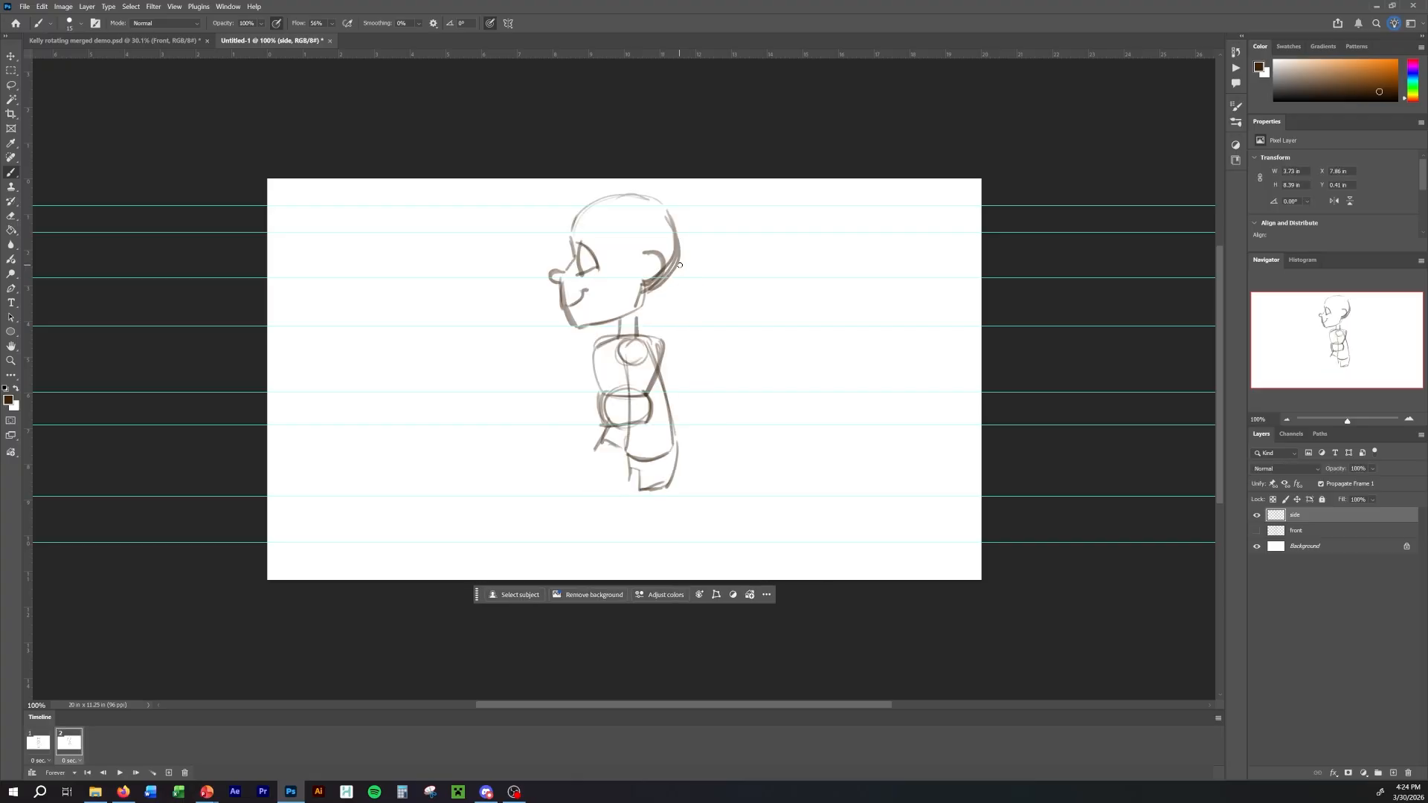
# Lasso the side-view eye, transform it to fit between the two eye guides, and deselect it.
pyautogui.press('l')
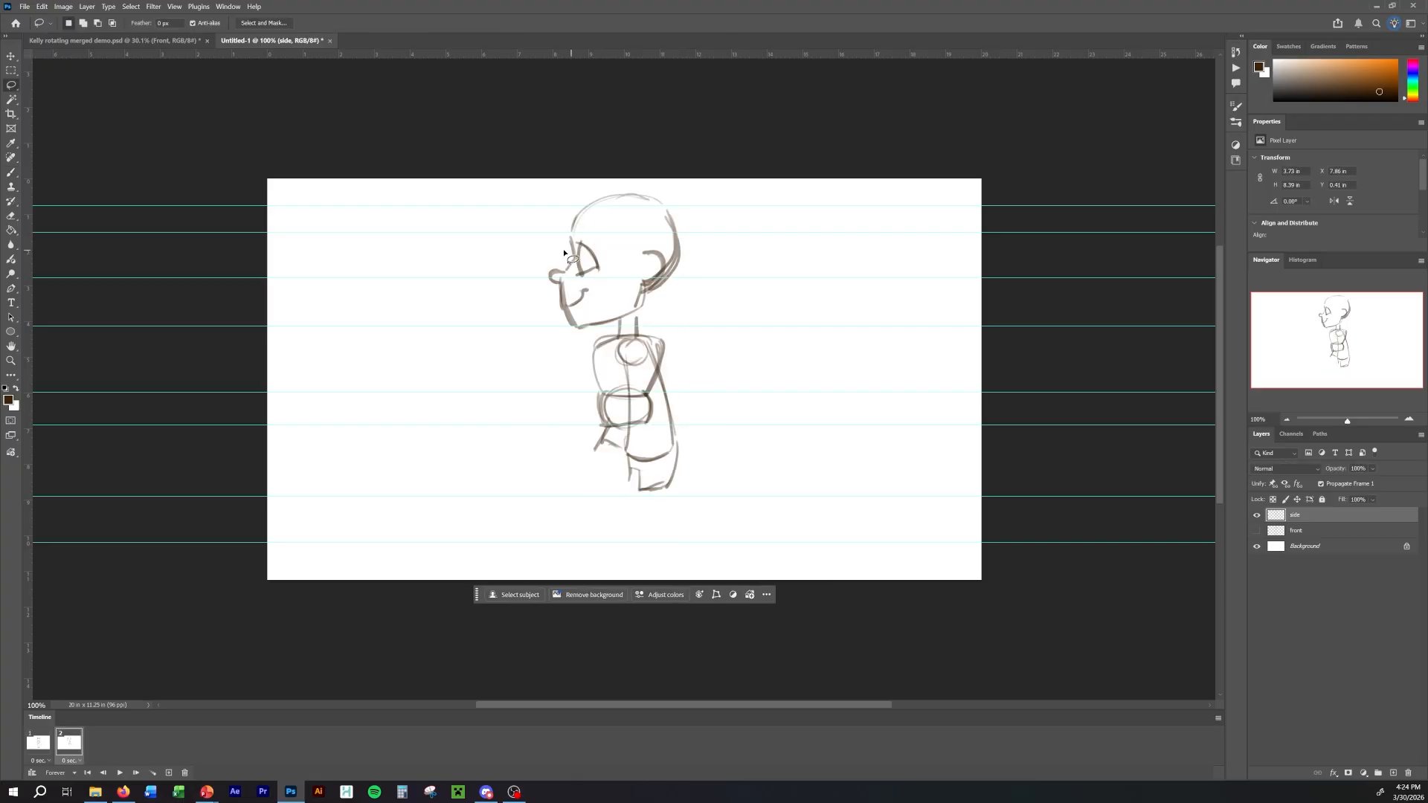
pyautogui.moveTo(586, 285)
pyautogui.mouseDown()
pyautogui.moveTo(591, 229)
pyautogui.moveTo(595, 287)
pyautogui.moveTo(597, 256)
pyautogui.mouseUp()
pyautogui.hotkey('ctrl', 't')
pyautogui.click(649, 312)
pyautogui.press('b')
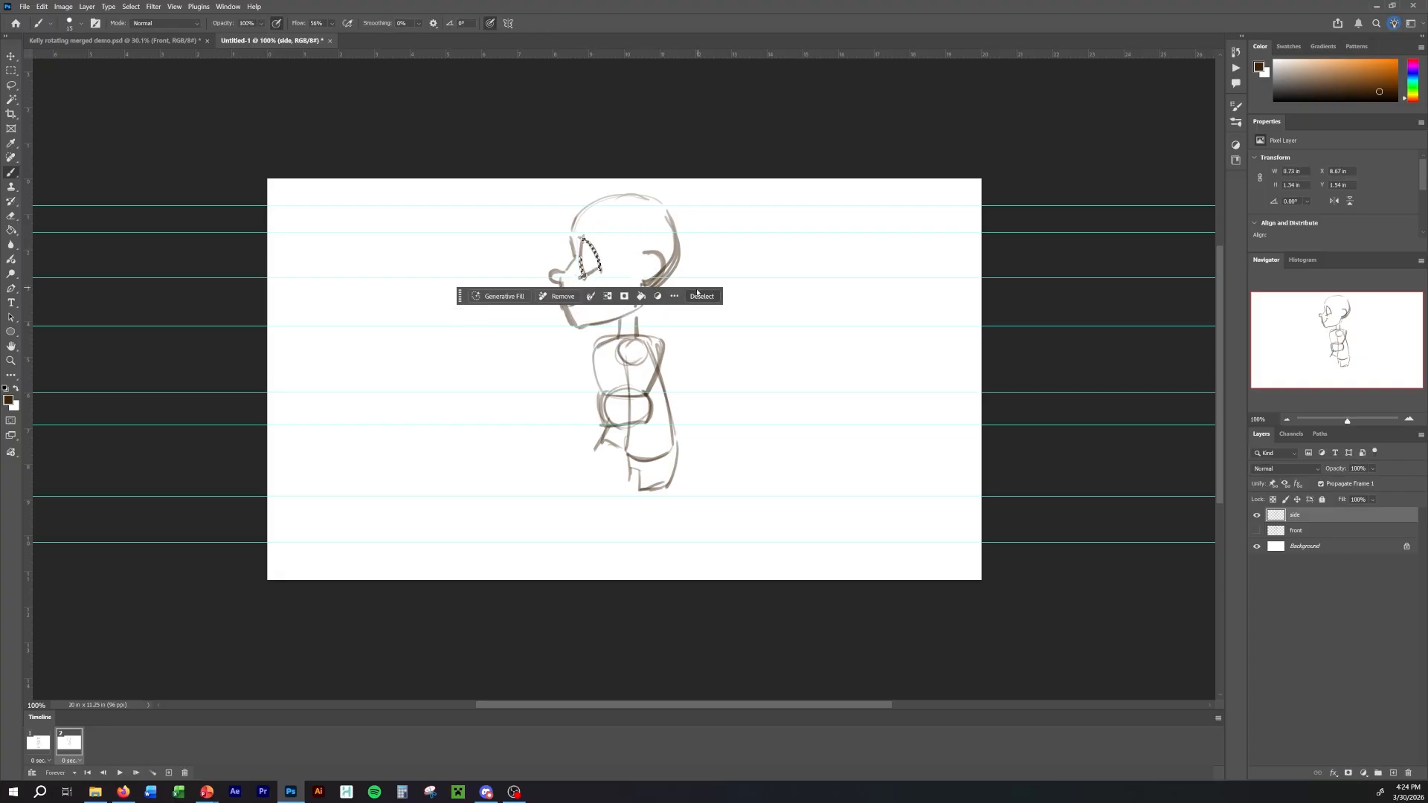
pyautogui.click(699, 296)
# Compare the nose height between frames, then lasso the side-view nose, shift it slightly toward the face with Free Transform, and deselect.
pyautogui.press('space')
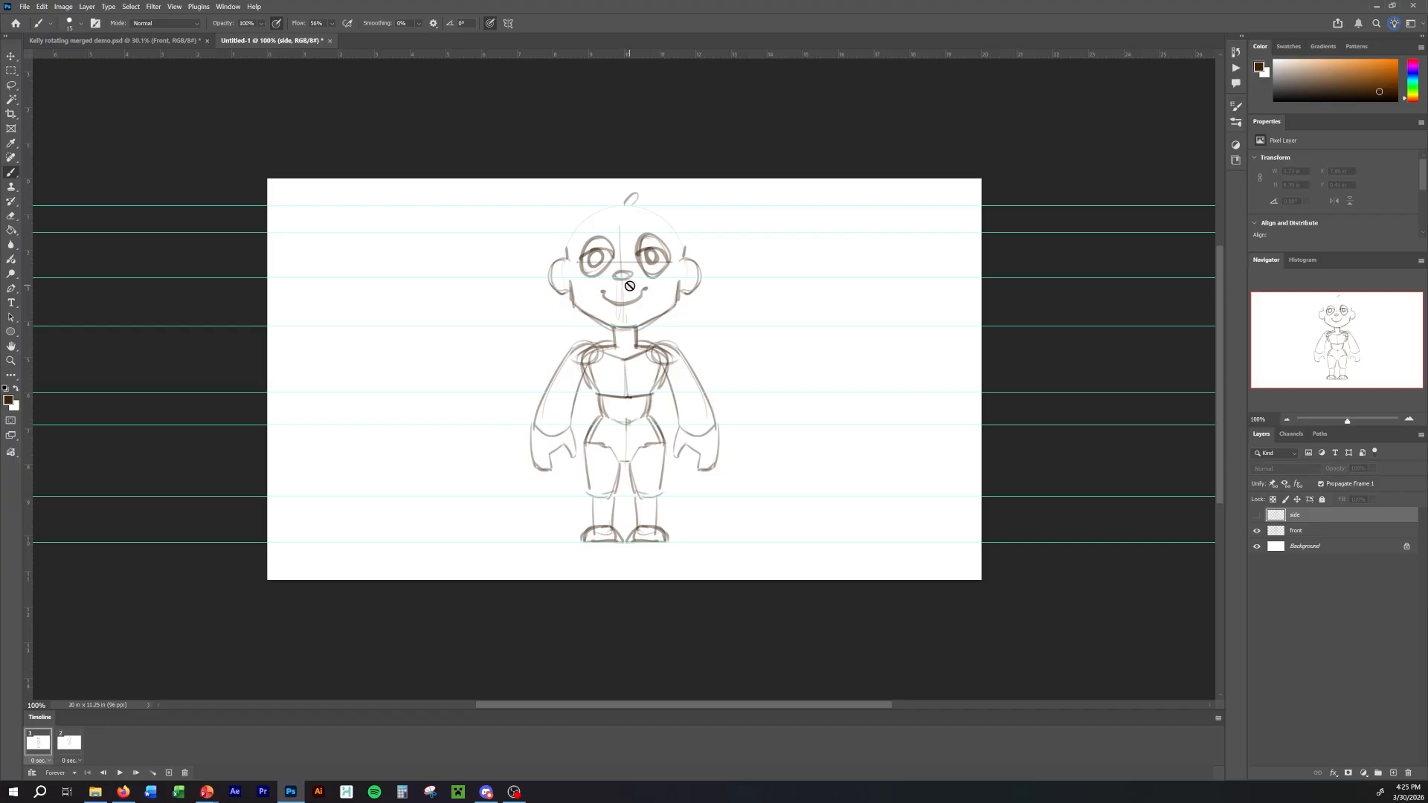
pyautogui.press('space')
pyautogui.press('space')
pyautogui.press('space')
pyautogui.press('l')
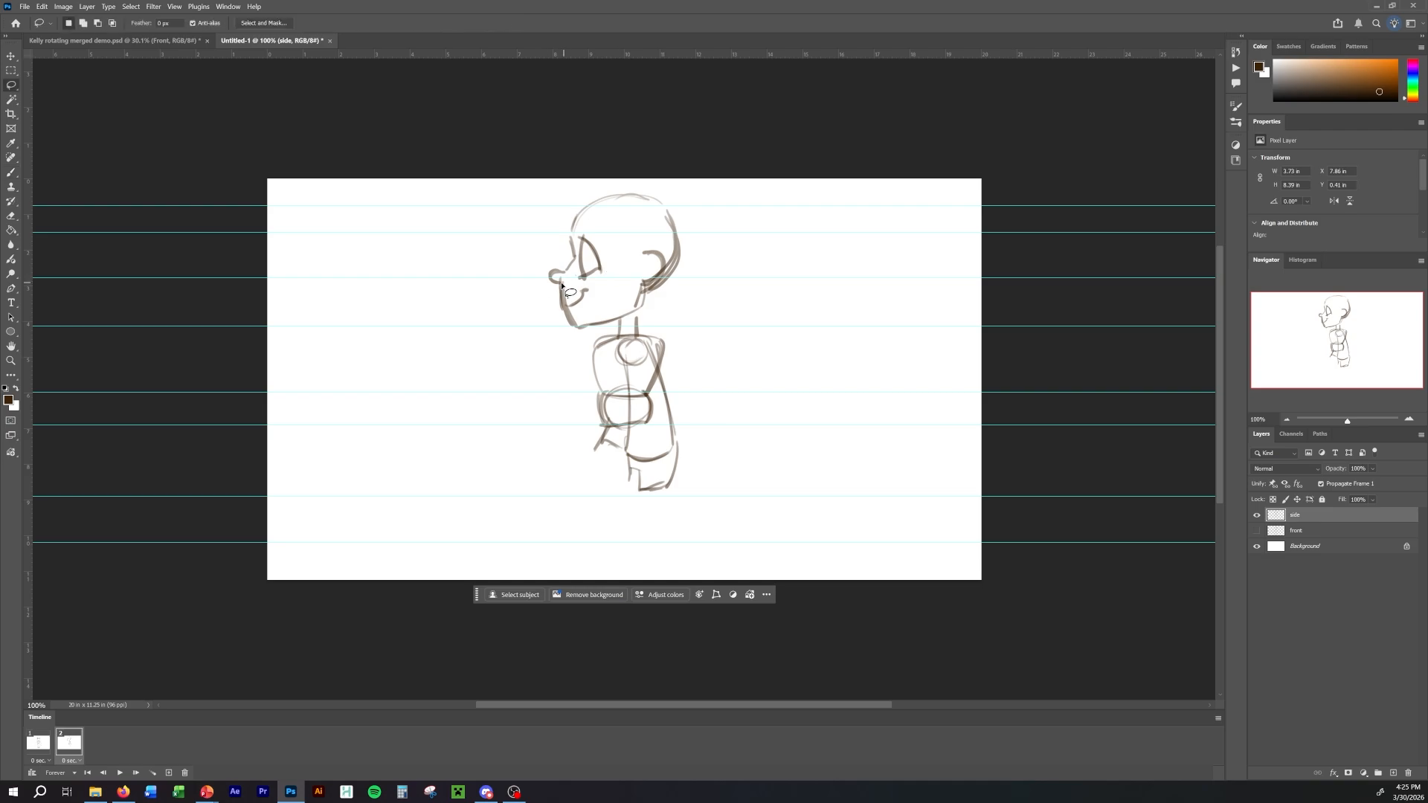
pyautogui.moveTo(571, 287); pyautogui.dragTo(557, 269)
pyautogui.press('b')
pyautogui.hotkey('ctrl', 't')
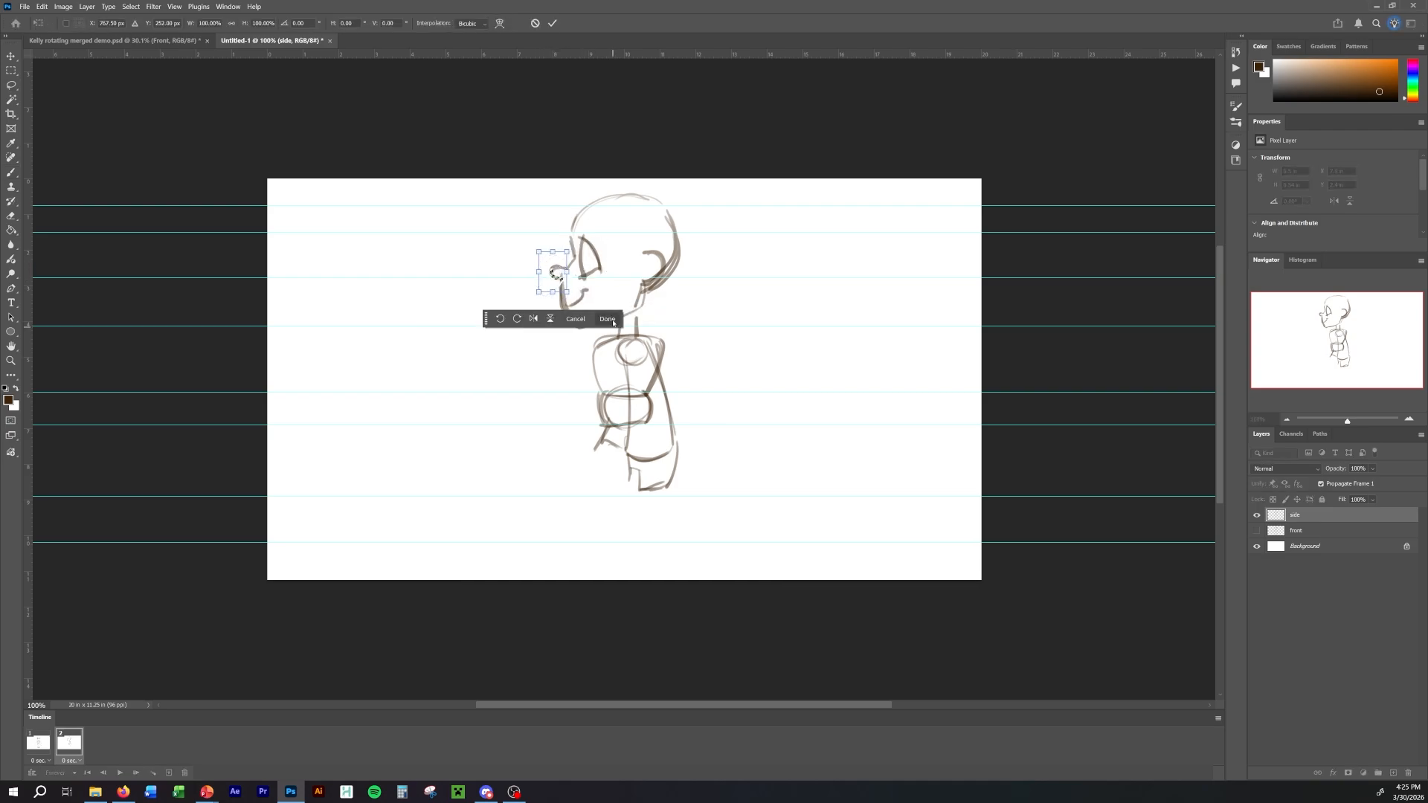
pyautogui.click(607, 318)
pyautogui.click(764, 301)
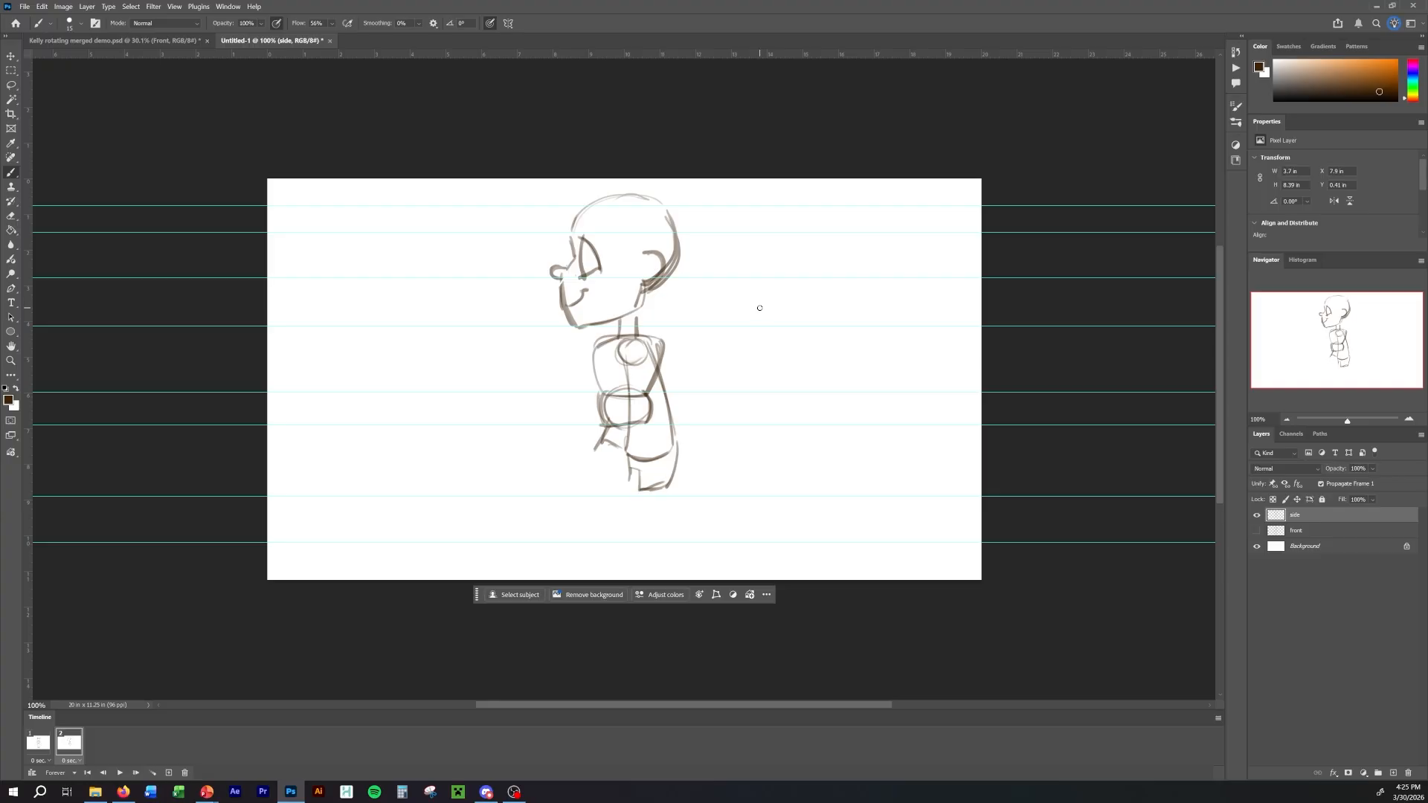
# Flip between the two frames to compare the facial features and ear of the side view with the front view.
pyautogui.press('Left')
pyautogui.press('Right')
pyautogui.press('Left')
pyautogui.press('Right')
pyautogui.press('Left')
pyautogui.press('Right')
pyautogui.press('Left')
pyautogui.press('Right')
pyautogui.press('Left')
pyautogui.press('Right')
pyautogui.press('Left')
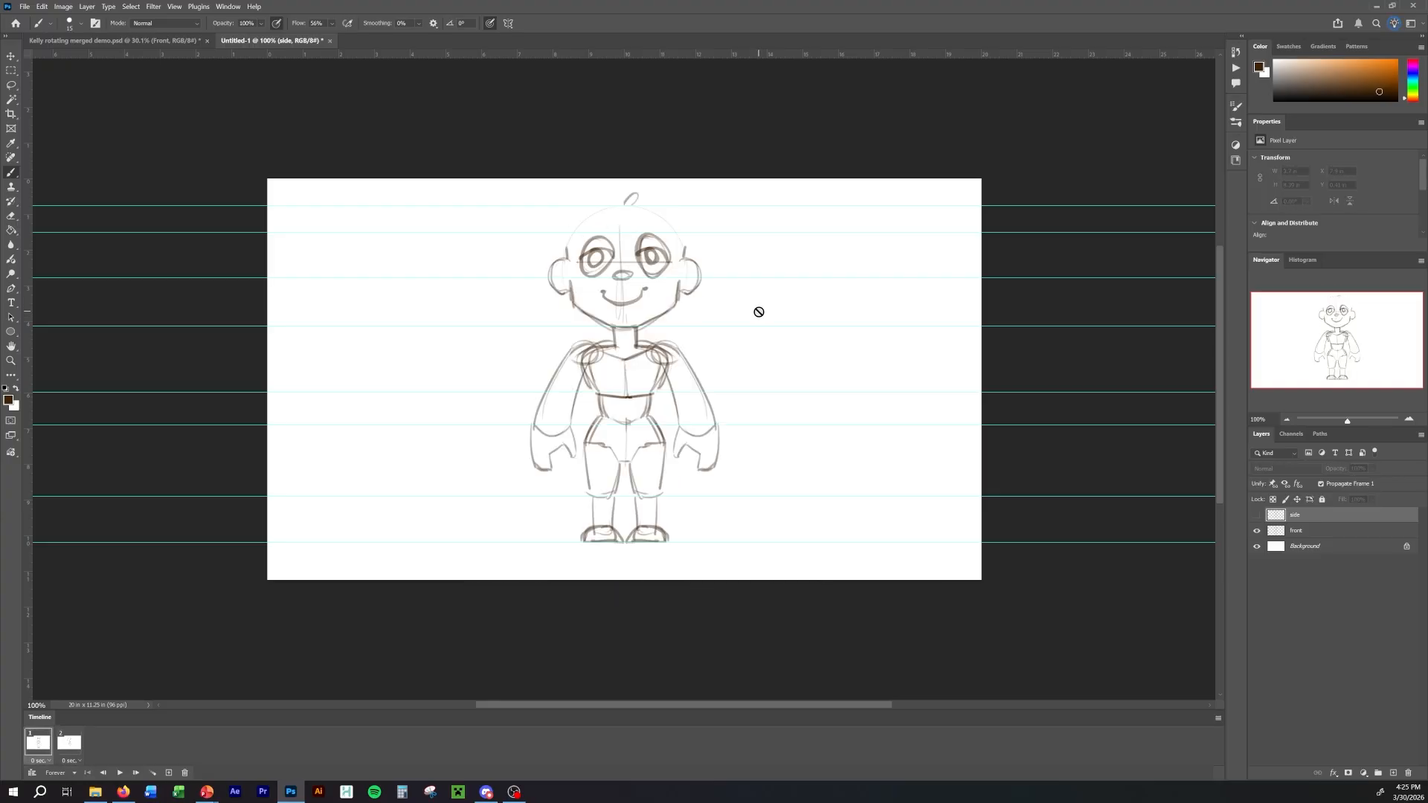
pyautogui.press('Right')
pyautogui.press('Left')
pyautogui.press('Right')
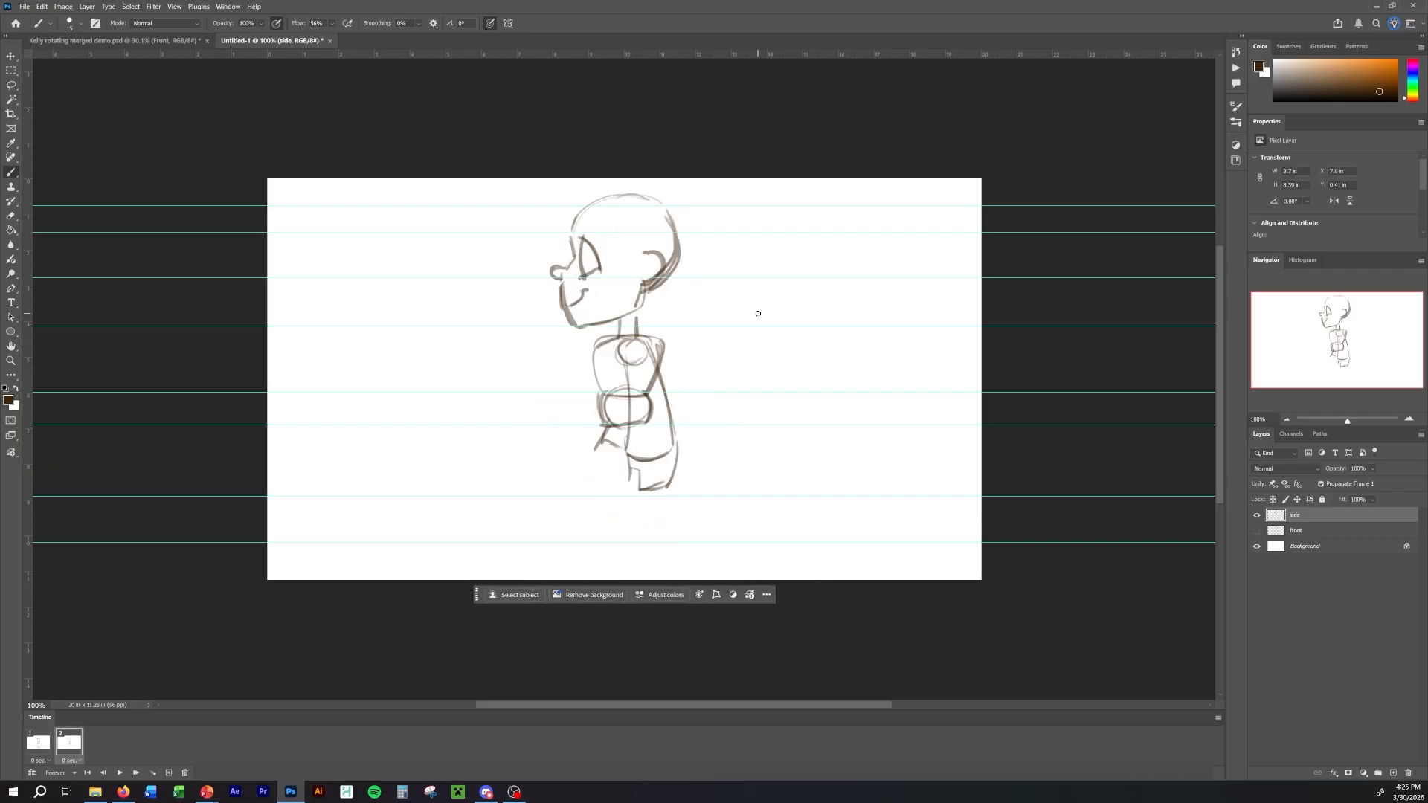
pyautogui.press('Left')
pyautogui.press('Right')
pyautogui.press('Left')
pyautogui.press('Right')
# Lasso the side-view ear, move it down with Free Transform to match the front view's ear height, and deselect.
pyautogui.press('l')
pyautogui.moveTo(645, 240); pyautogui.dragTo(637, 300)
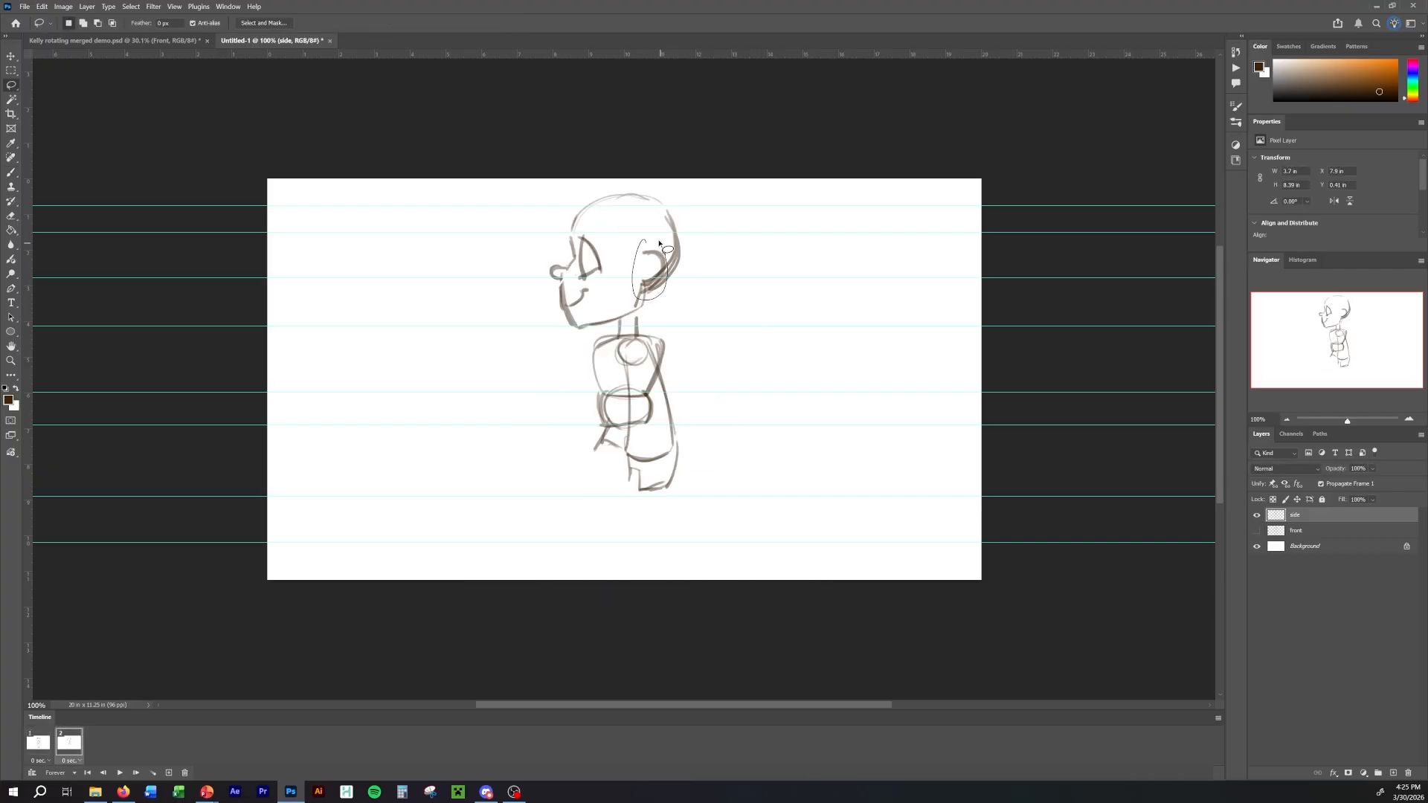
pyautogui.press('b')
pyautogui.moveTo(659, 243); pyautogui.dragTo(658, 284)
pyautogui.hotkey('ctrl', 't')
pyautogui.press('Return')
pyautogui.hotkey('ctrl', 'd')
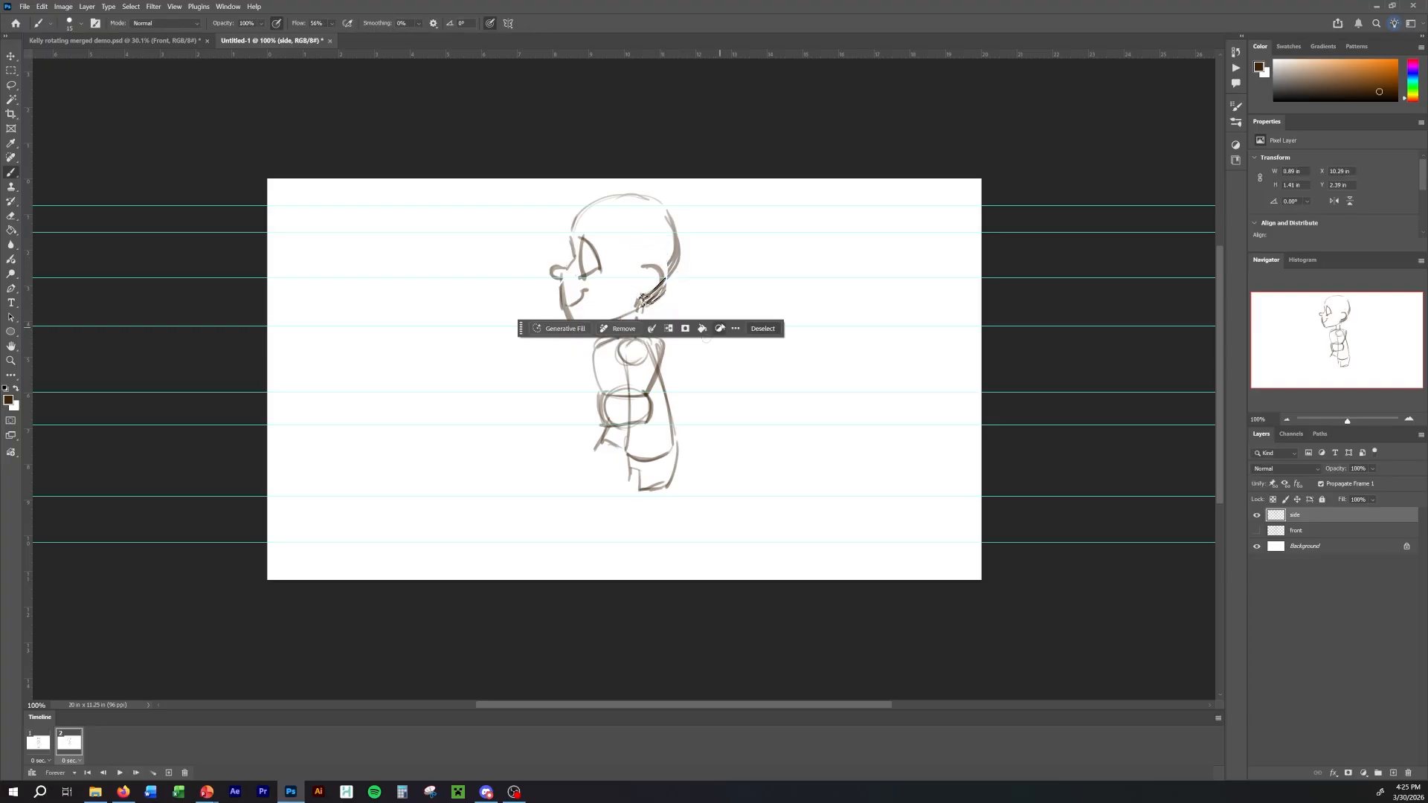
# Compare the ears between frames and add a horizontal guide at the lower edge of the front view's ears.
pyautogui.press('Right')
pyautogui.press('Right')
pyautogui.press('Right')
pyautogui.press('Right')
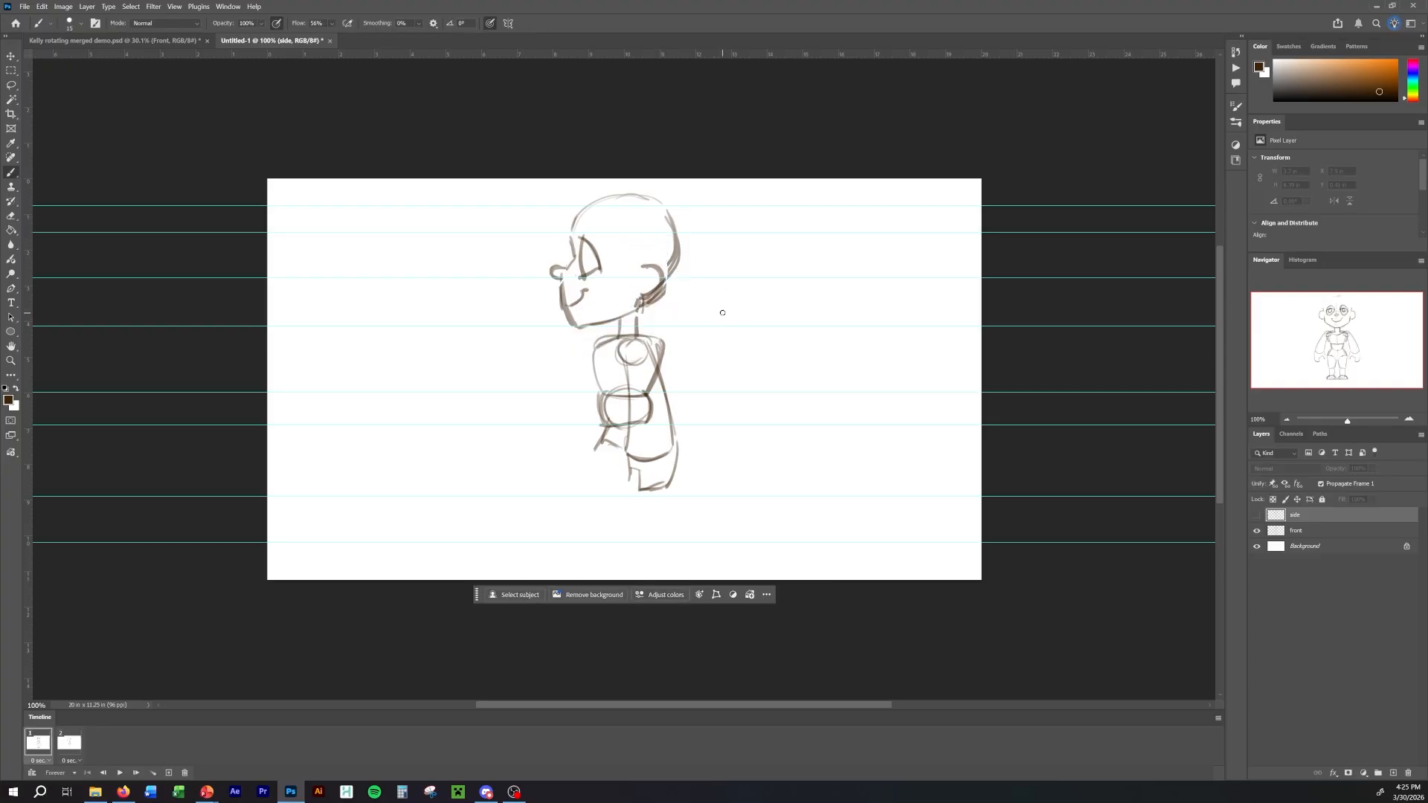
pyautogui.press('Right')
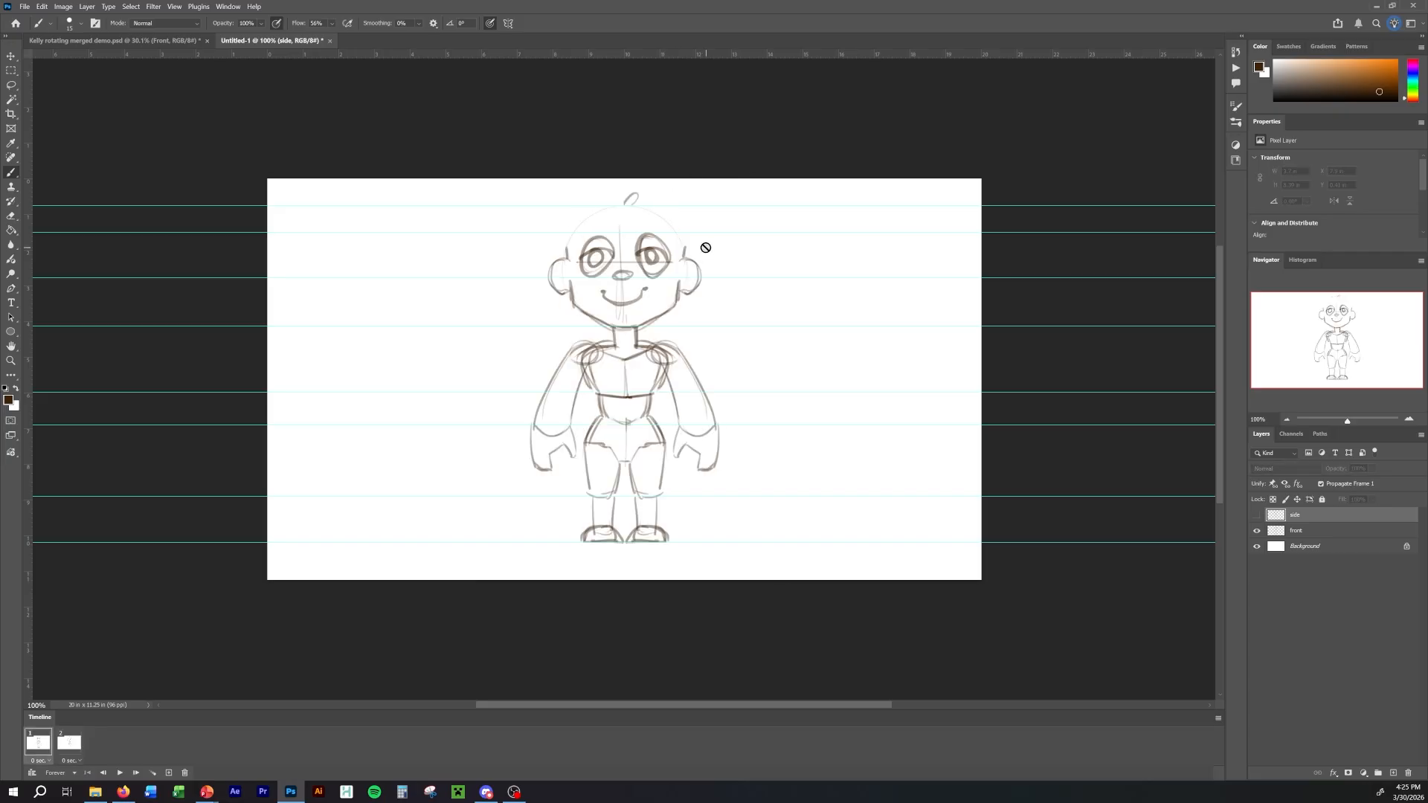
pyautogui.press('Right')
pyautogui.press('Right')
pyautogui.moveTo(800, 54); pyautogui.dragTo(822, 295)
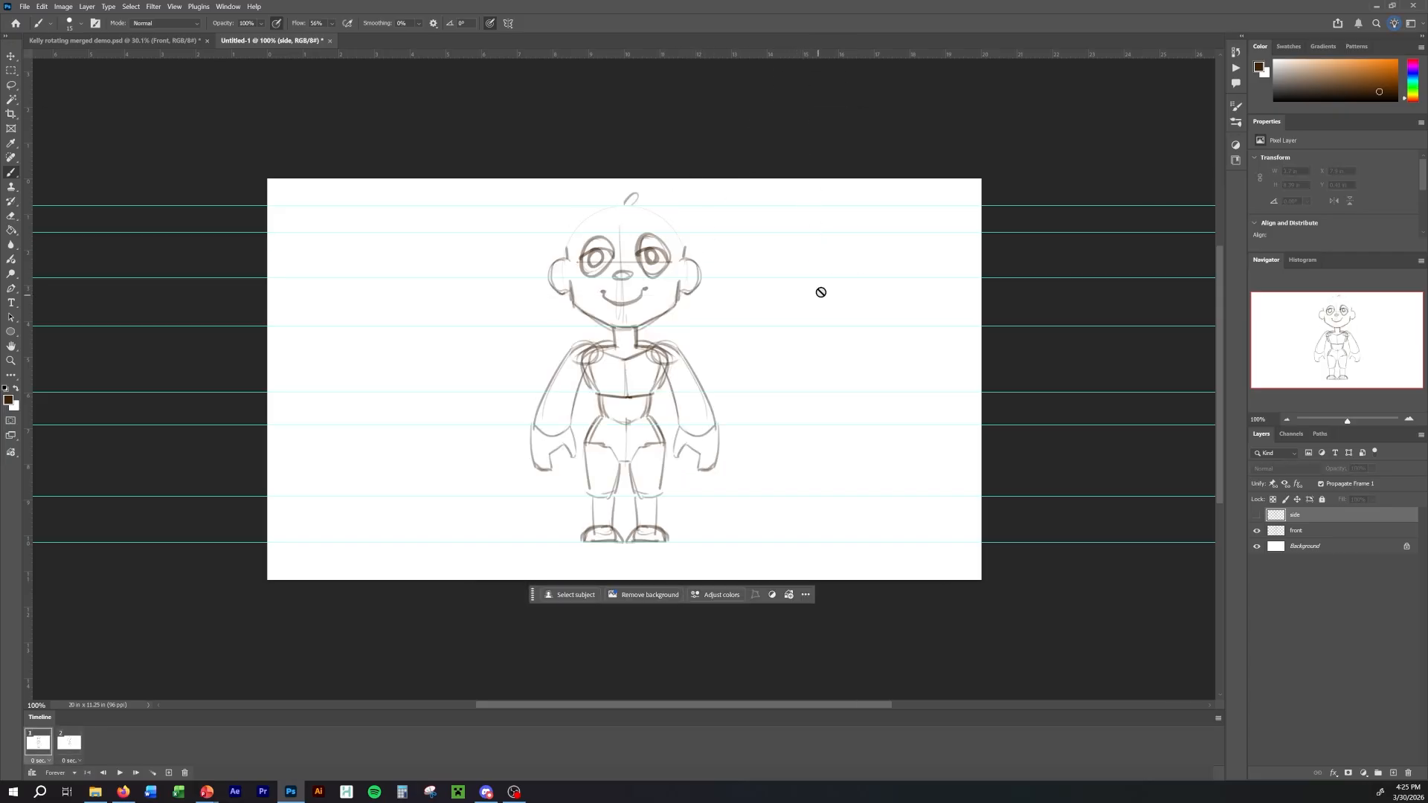
pyautogui.press('Right')
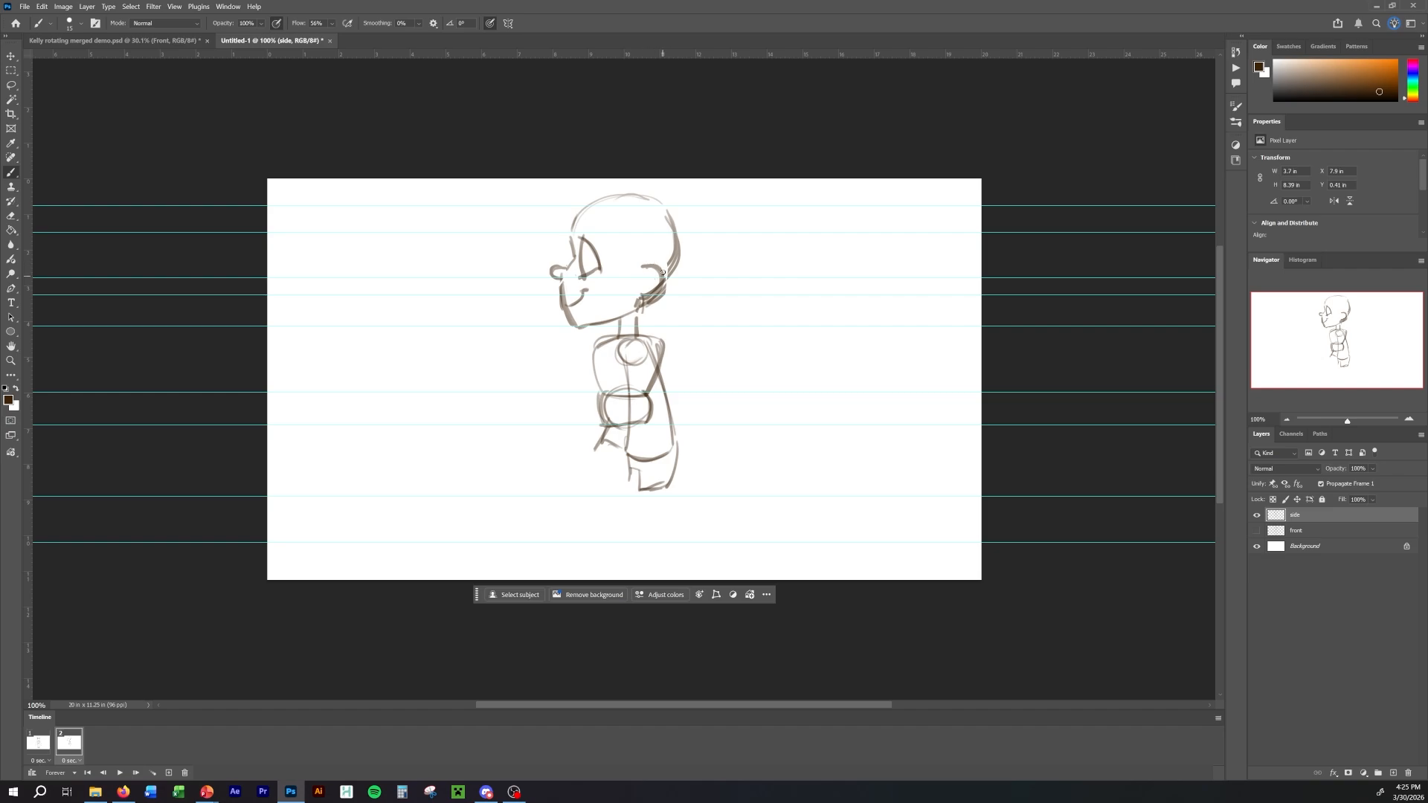
# Redraw the side-view ear with a darker curve ending at the new ear guide, and clean away the leftover strokes beneath it.
pyautogui.press('Right')
pyautogui.press('Right')
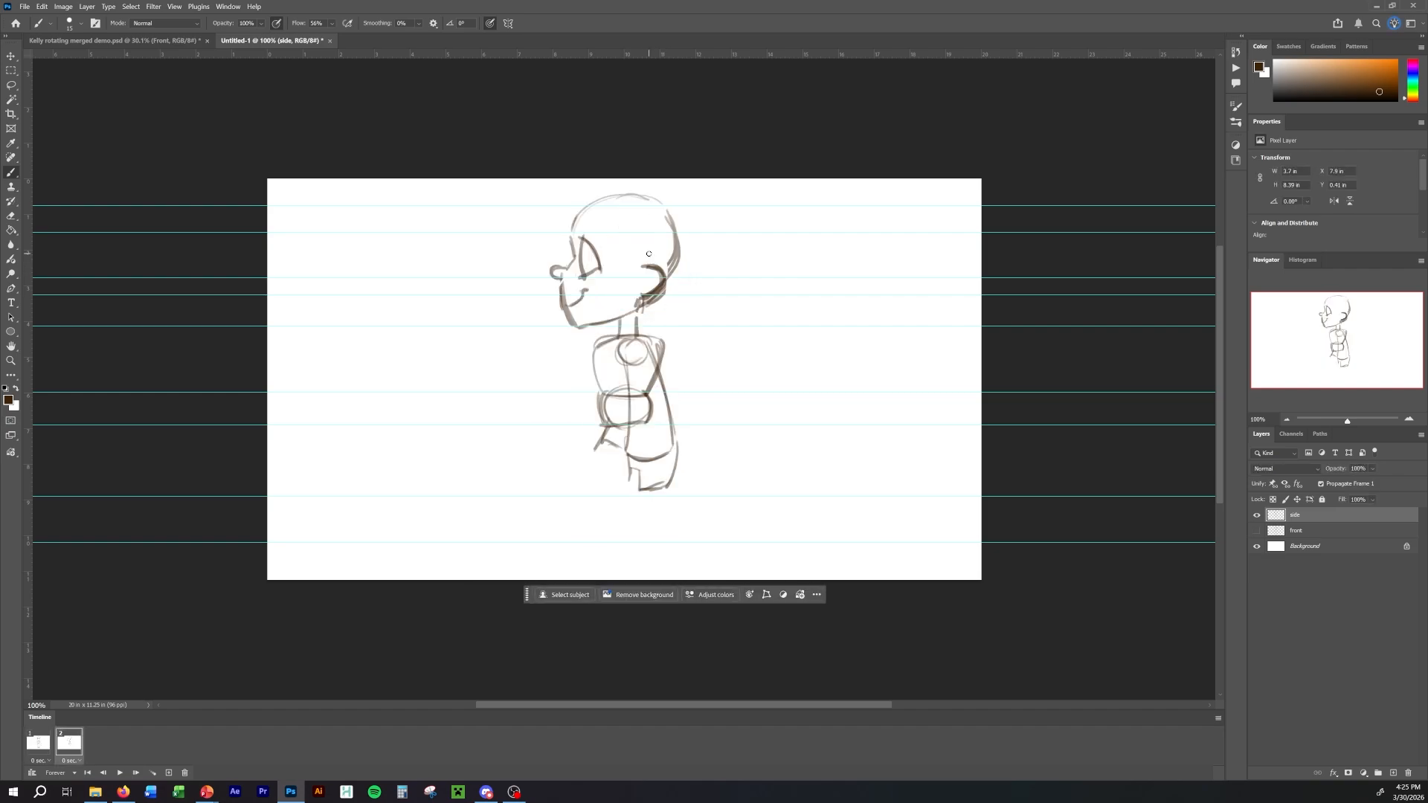
pyautogui.press('Right')
pyautogui.press('Right')
pyautogui.press('Right')
pyautogui.press('Right')
pyautogui.press('Right')
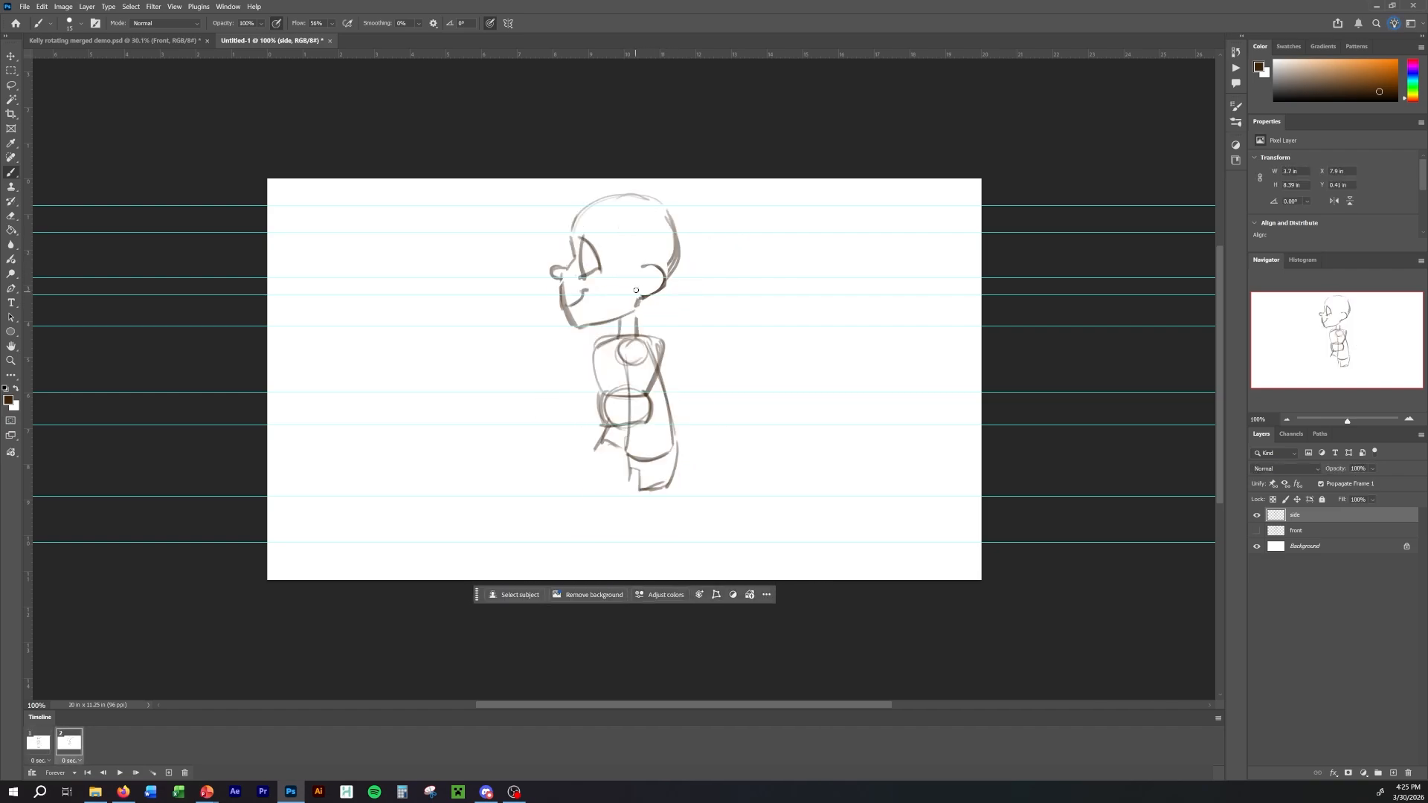
# Compare the two frames at the shoulders and add a horizontal guide along the front view's shoulder line.
pyautogui.press('Right')
pyautogui.press('Right')
pyautogui.moveTo(801, 55); pyautogui.dragTo(801, 343)
pyautogui.press('Right')
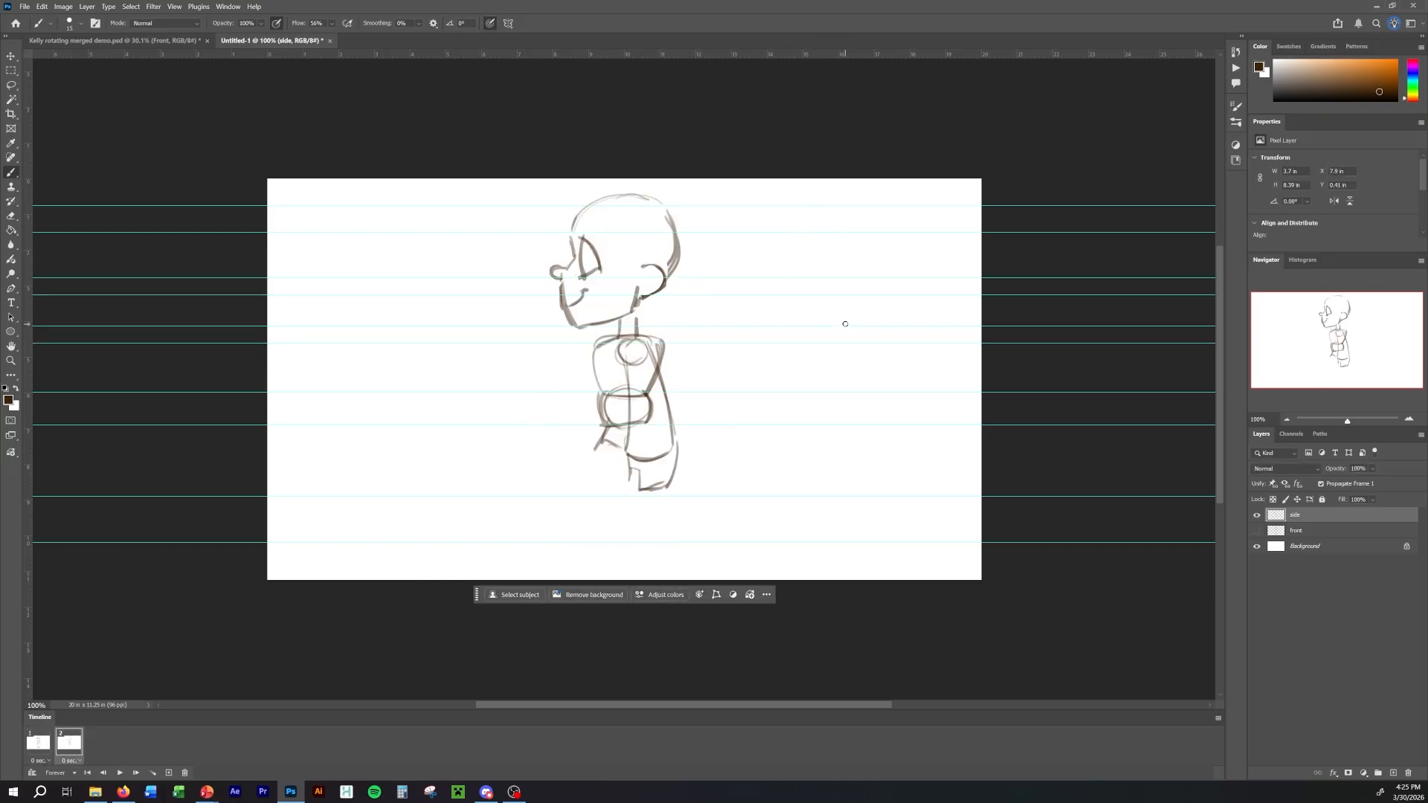
# Lasso the side view's shoulder area, move it down with Free Transform to the new shoulder guide, deselect, and compare with the front view.
pyautogui.press('l')
pyautogui.moveTo(658, 331)
pyautogui.mouseDown()
pyautogui.moveTo(596, 338)
pyautogui.moveTo(591, 361)
pyautogui.moveTo(679, 324)
pyautogui.mouseUp()
pyautogui.press('b')
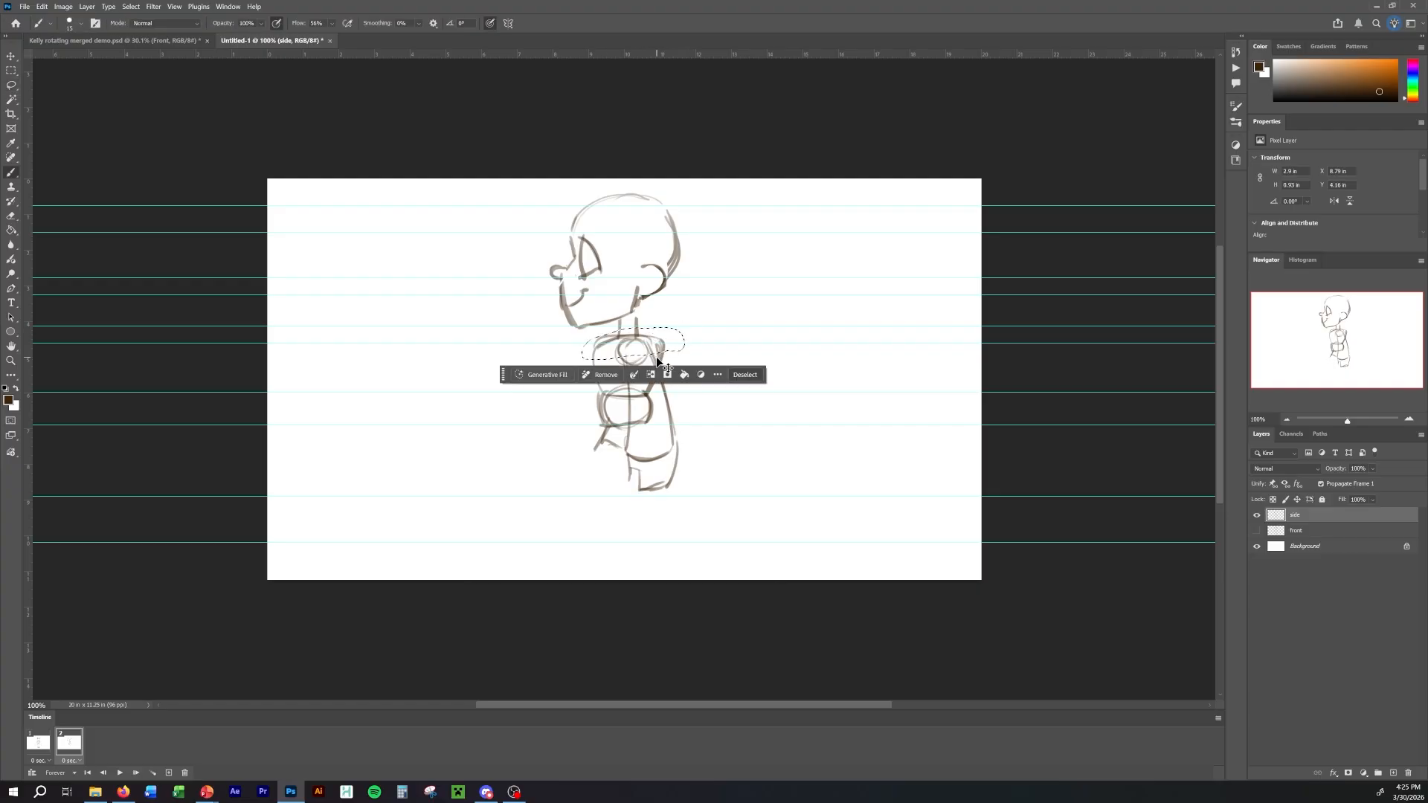
pyautogui.hotkey('ctrl', 't')
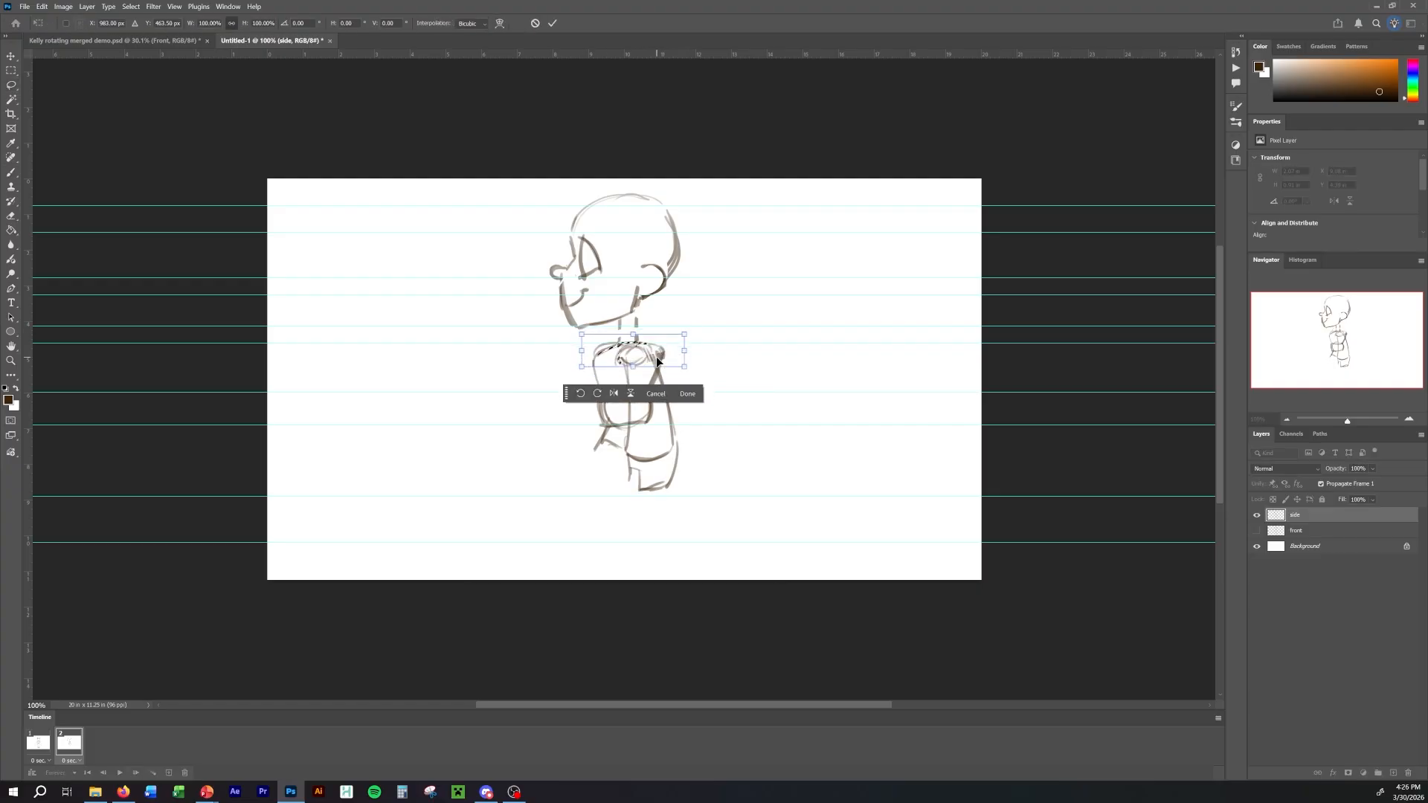
pyautogui.press('Return')
pyautogui.hotkey('ctrl', 'd')
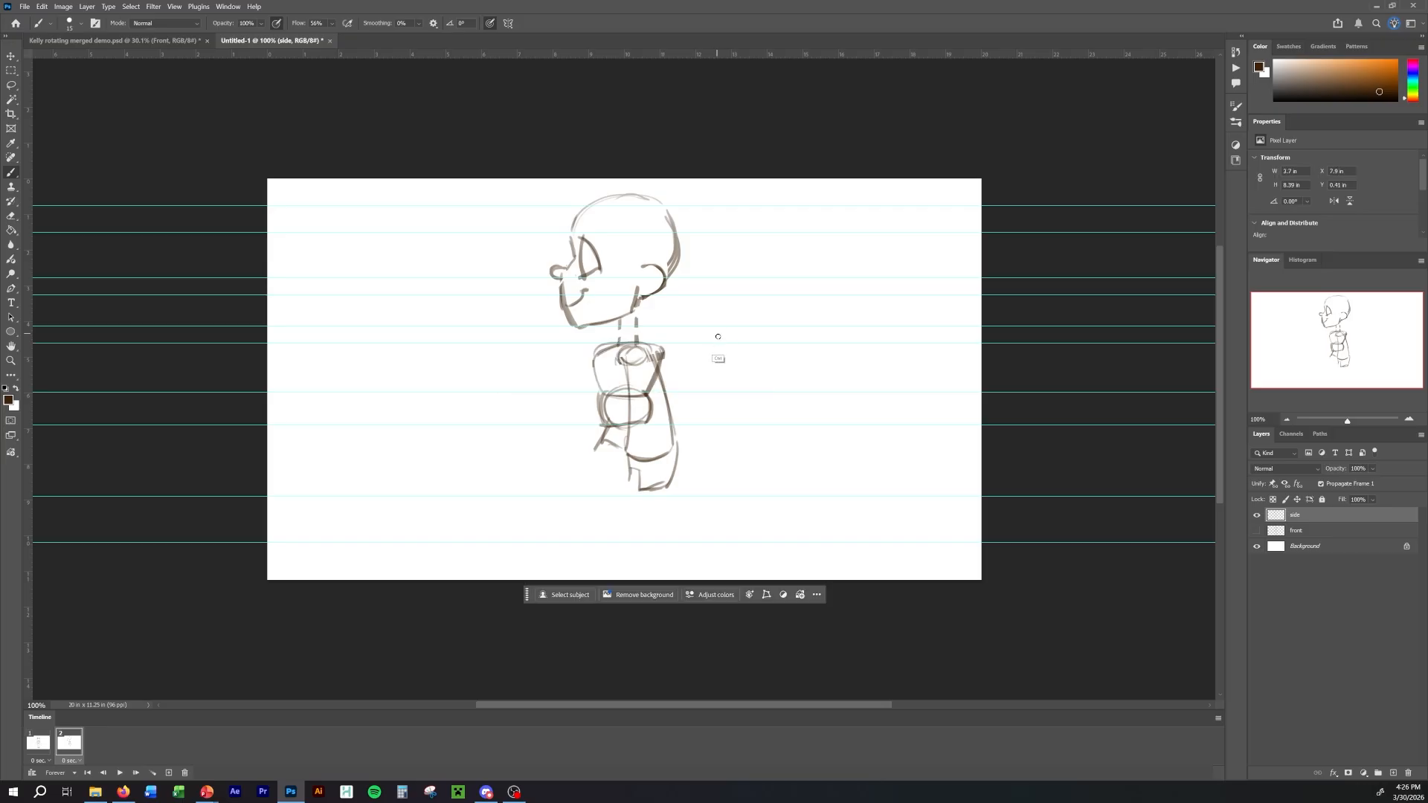
pyautogui.press('space')
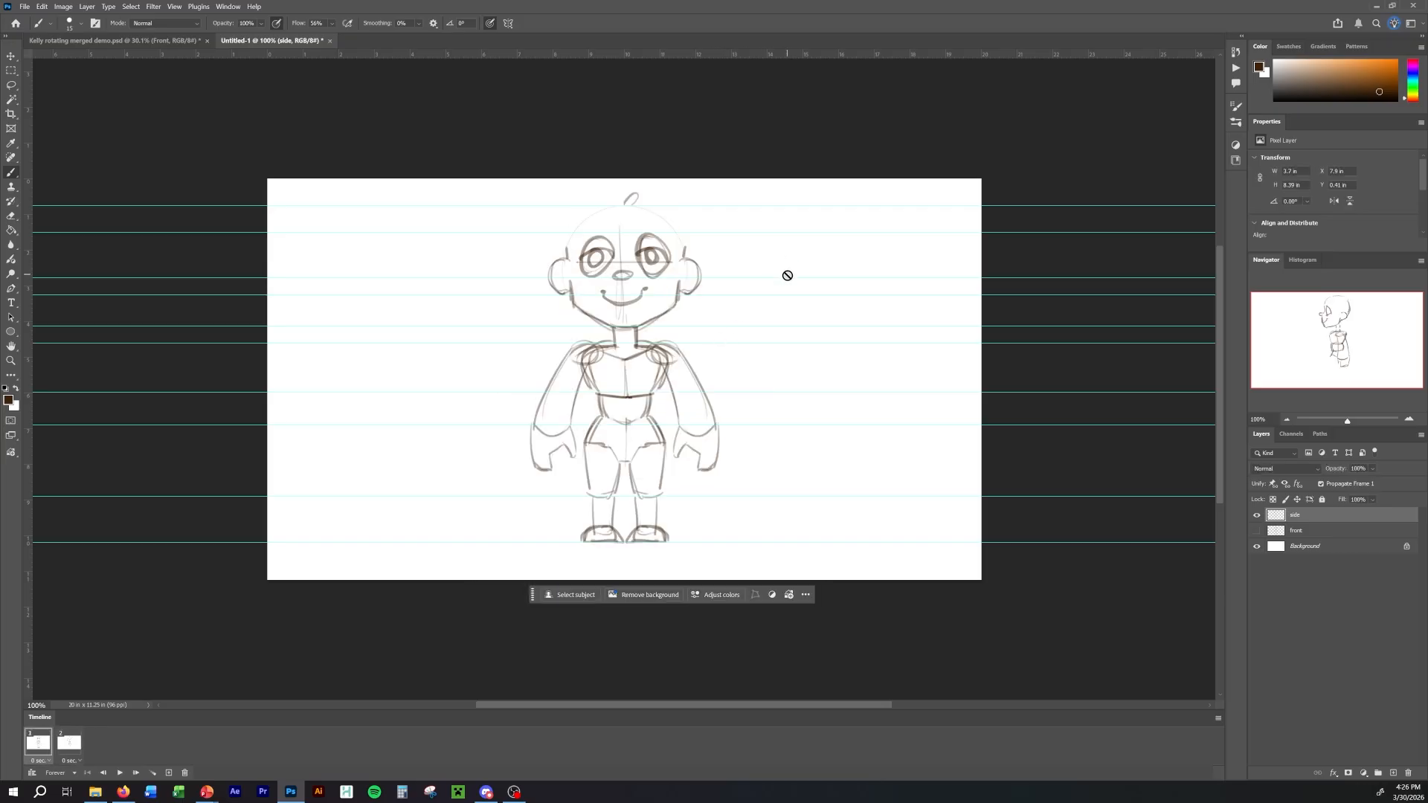
pyautogui.press('space')
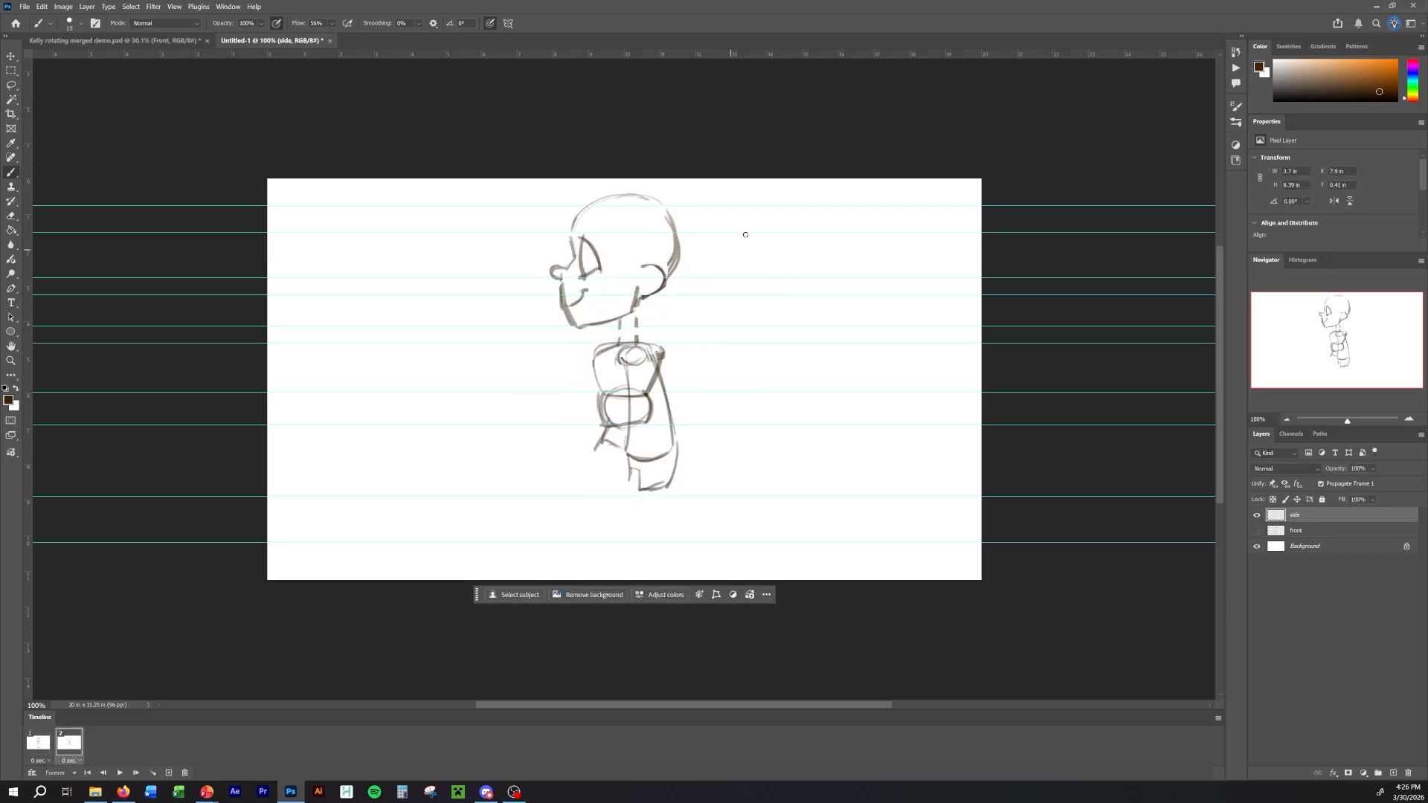
pyautogui.press('l')
pyautogui.moveTo(659, 348)
pyautogui.mouseDown()
pyautogui.moveTo(634, 344)
pyautogui.moveTo(621, 375)
pyautogui.moveTo(662, 355)
pyautogui.mouseUp()
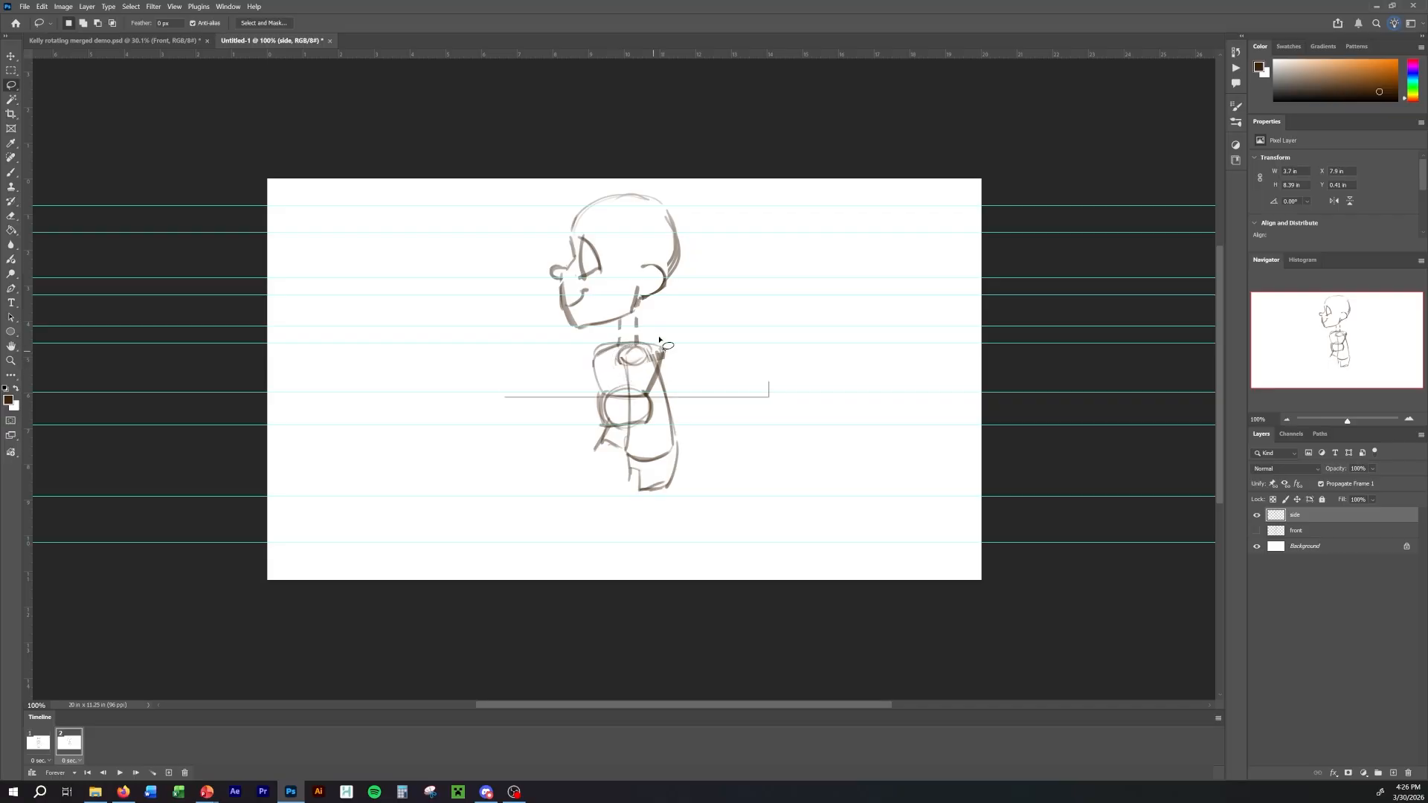
pyautogui.hotkey('ctrl', 'd')
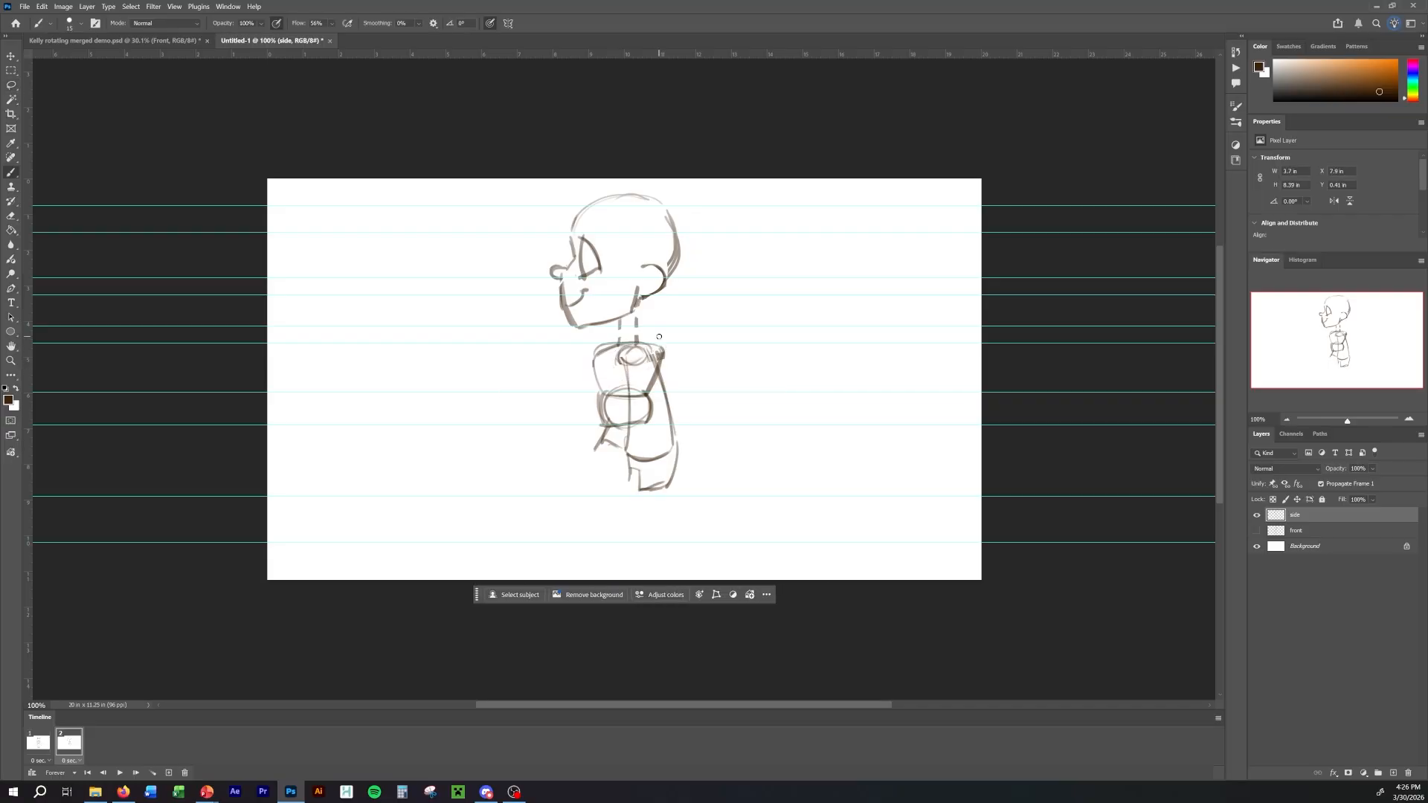
# Lasso the side view's shoulder circle, move it up slightly with Free Transform toward the shoulder guide, and deselect.
pyautogui.press('l')
pyautogui.moveTo(659, 350)
pyautogui.mouseDown()
pyautogui.moveTo(615, 368)
pyautogui.moveTo(658, 351)
pyautogui.mouseUp()
pyautogui.hotkey('ctrl', 't')
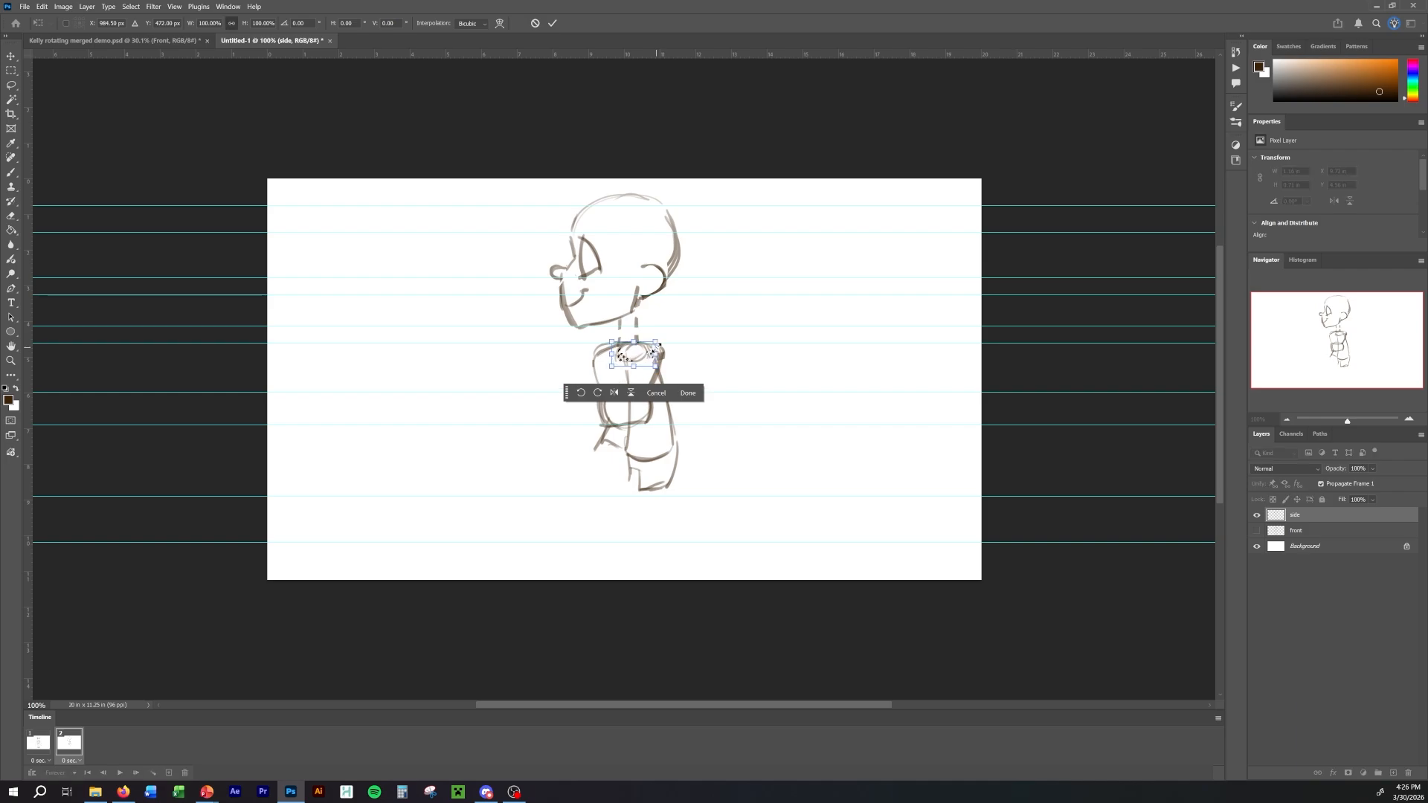
pyautogui.click(689, 393)
pyautogui.hotkey('ctrl', 'd')
pyautogui.press('b')
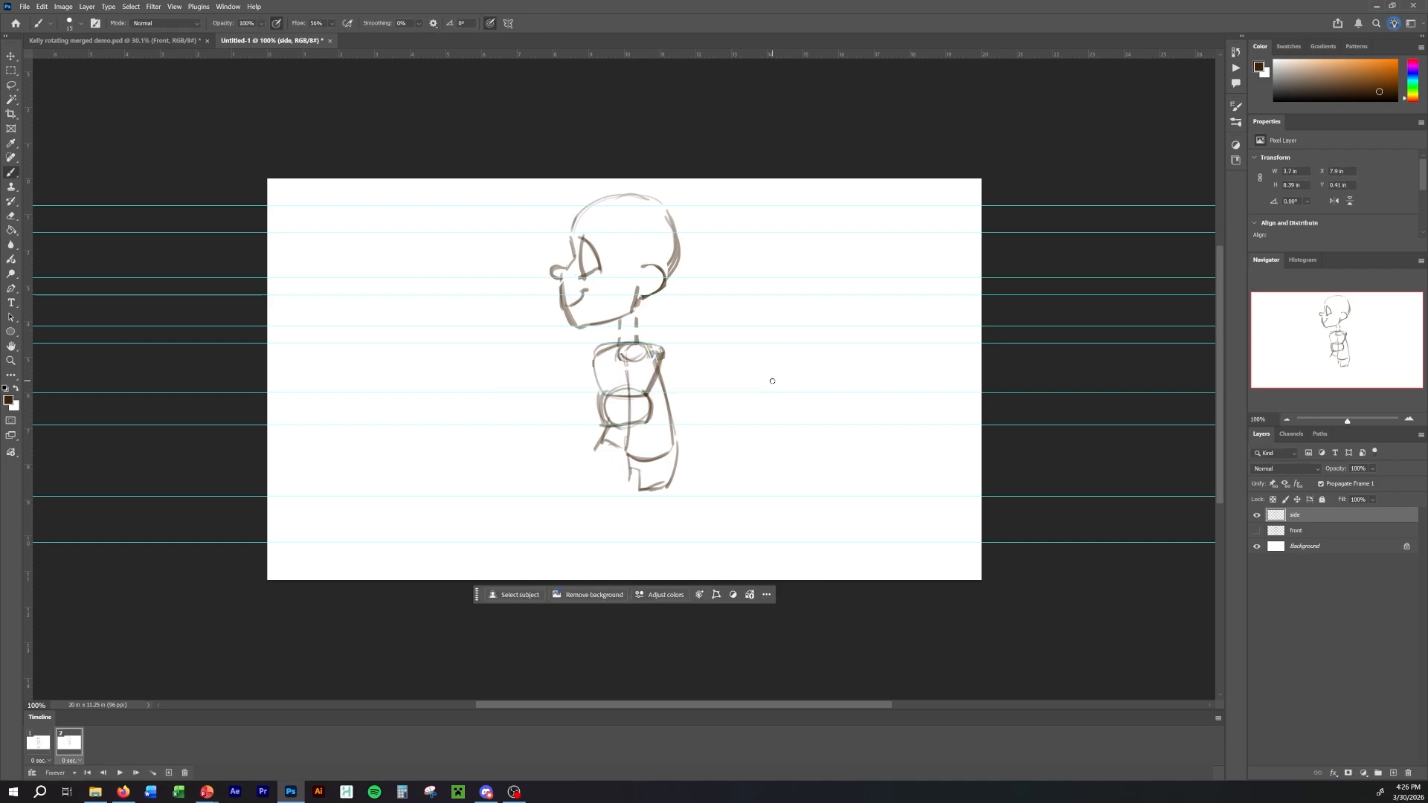
# Flip between the two frames to compare the side view's shoulders, torso and hips with the front view.
pyautogui.press('Left')
pyautogui.press('Right')
pyautogui.press('Left')
pyautogui.press('Right')
pyautogui.press('Left')
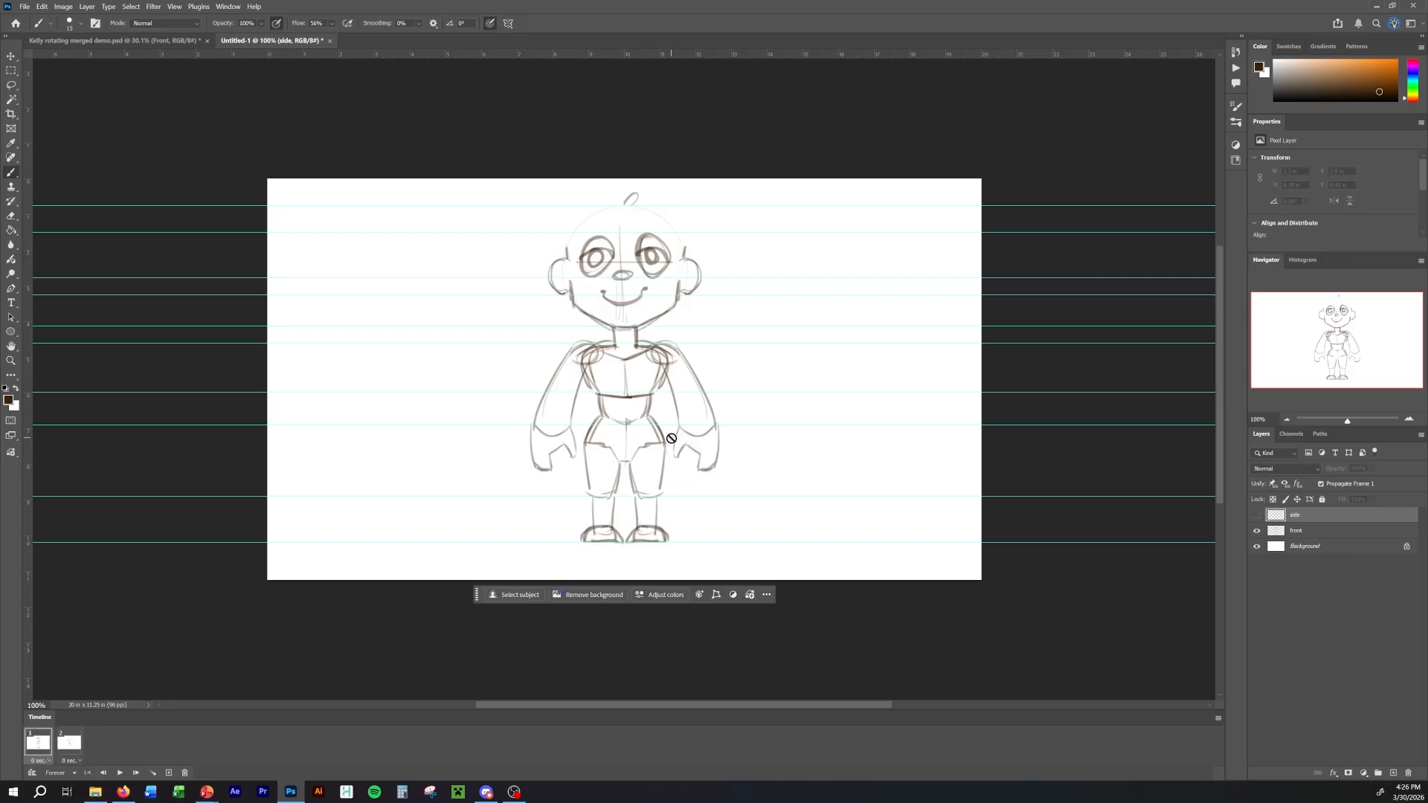
pyautogui.press('Right')
pyautogui.press('Left')
pyautogui.press('Right')
pyautogui.press('Left')
pyautogui.press('Right')
pyautogui.press('Left')
pyautogui.press('Right')
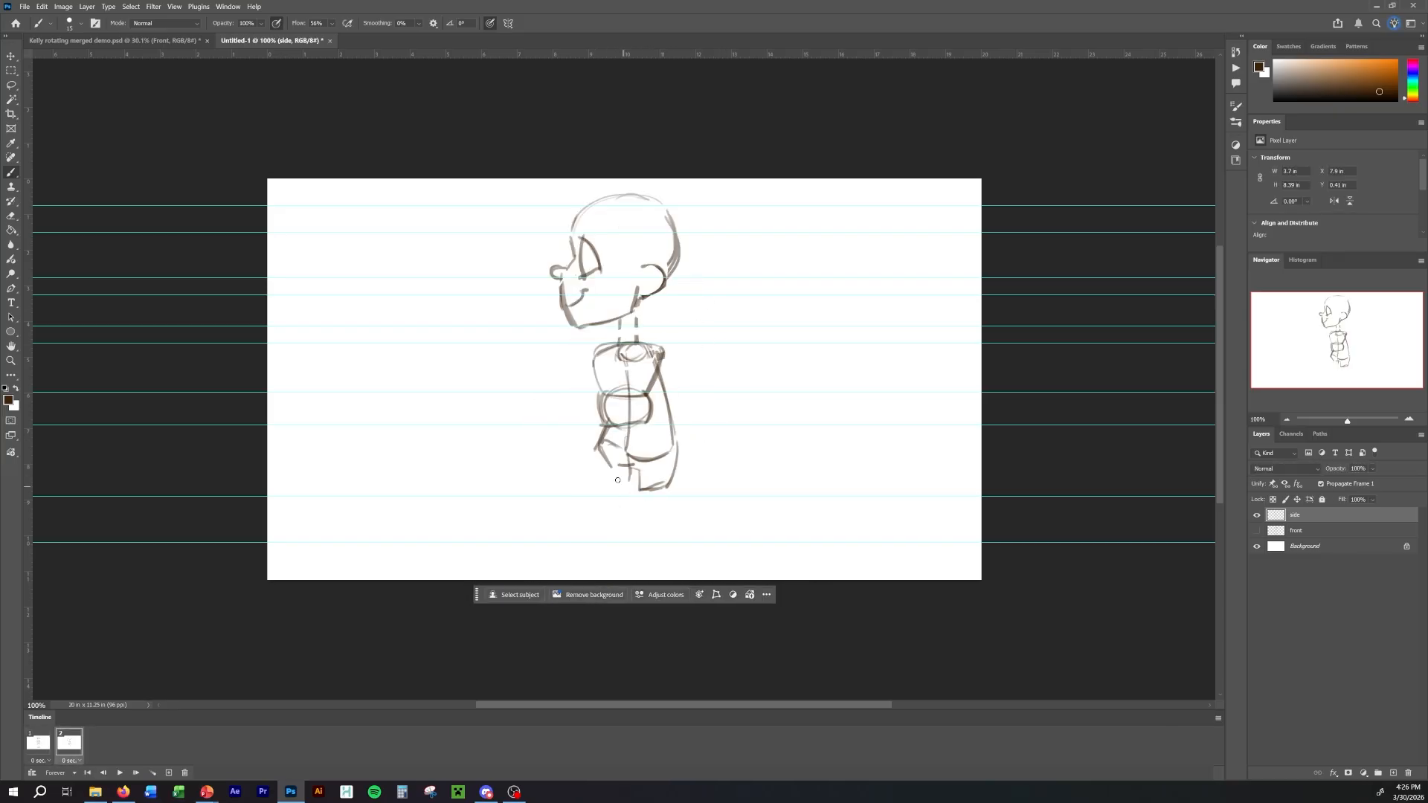
# Sketch the side-view leg and foot down to the lowest guide, check them against the front view, and add the iris inside the eye.
pyautogui.moveTo(618, 480)
pyautogui.mouseDown()
pyautogui.moveTo(649, 496)
pyautogui.moveTo(625, 498)
pyautogui.moveTo(639, 518)
pyautogui.moveTo(614, 535)
pyautogui.moveTo(650, 544)
pyautogui.mouseUp()
pyautogui.press('Left')
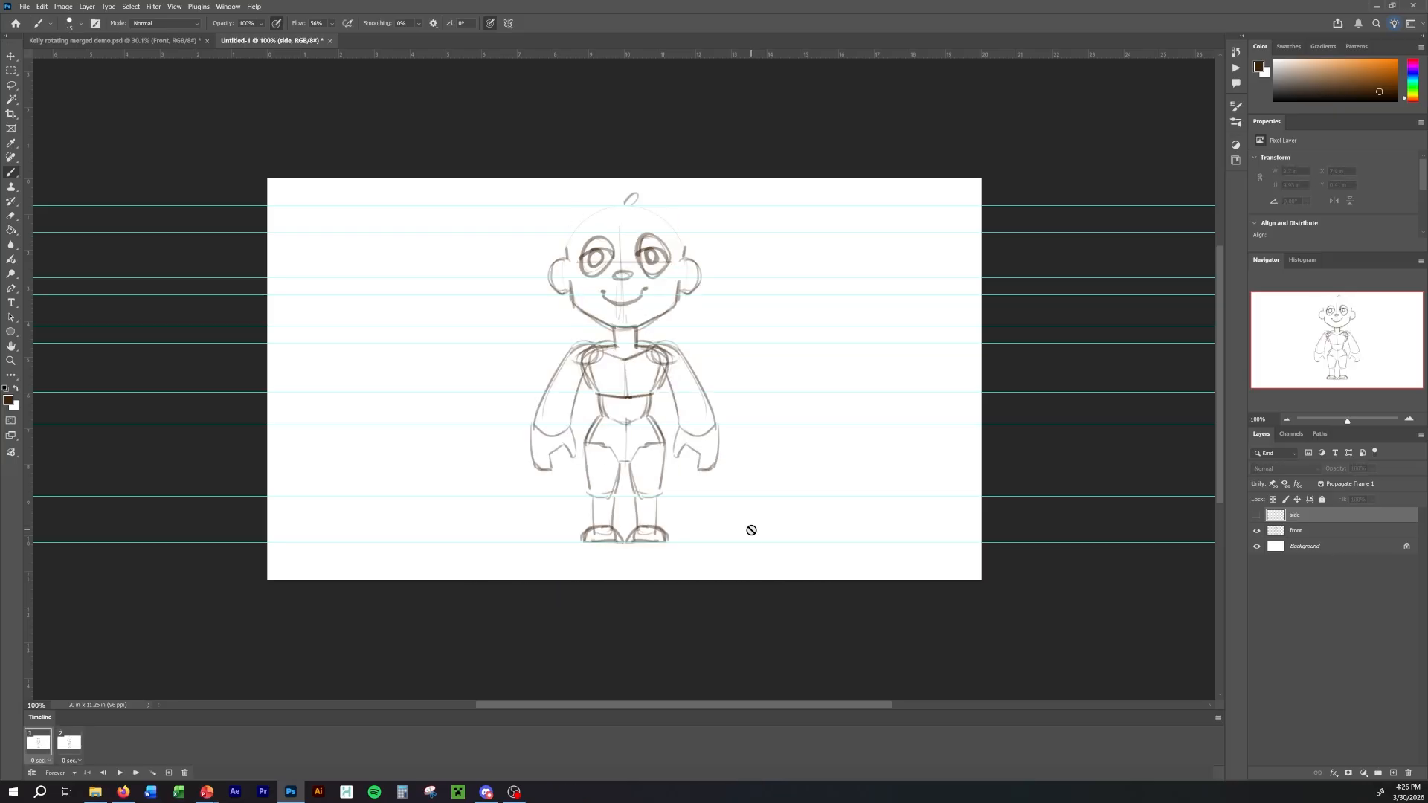
pyautogui.press('Right')
pyautogui.press('Left')
pyautogui.press('Right')
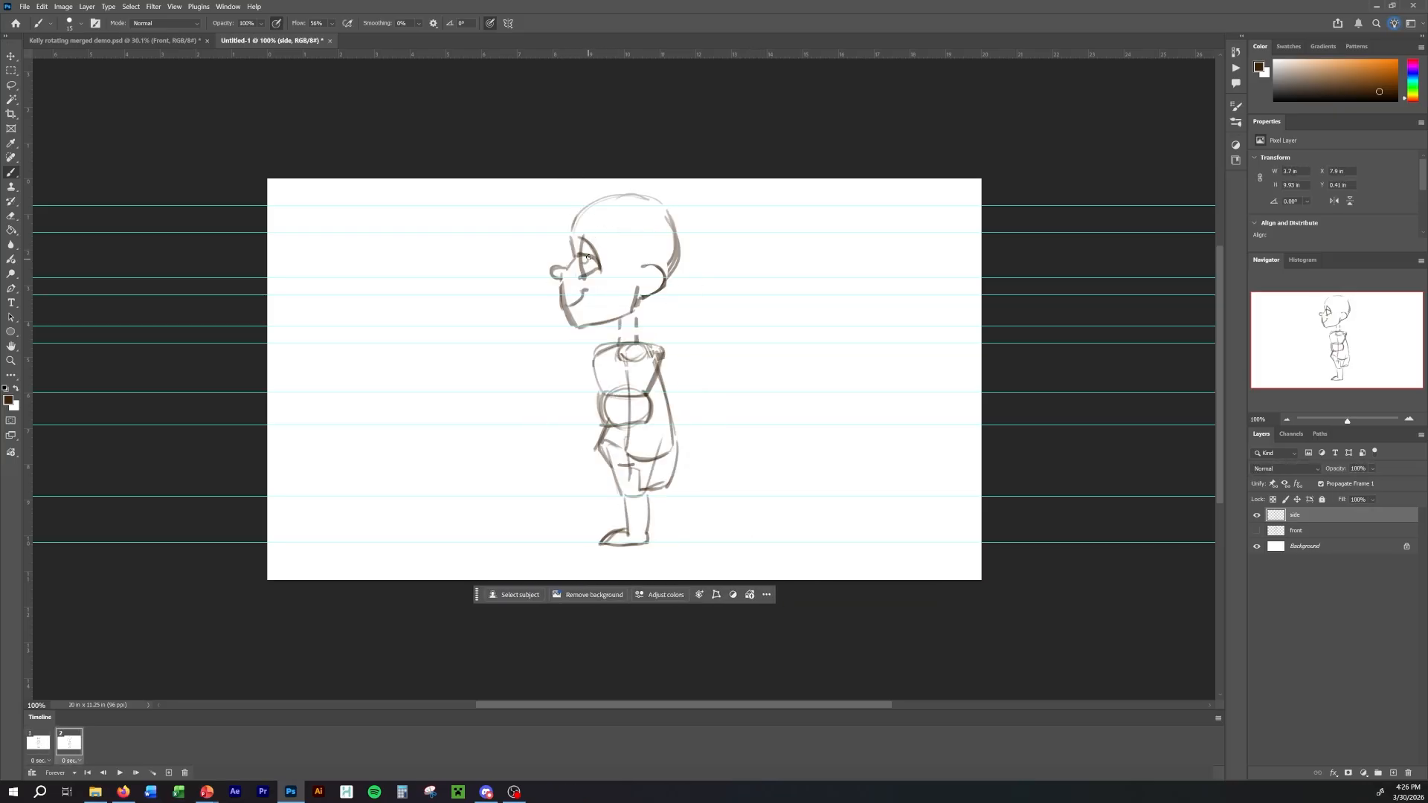
# Flip repeatedly between the front and side frames to examine how the complete figures line up from head to feet.
pyautogui.press('Left')
pyautogui.press('Right')
pyautogui.press('Left')
pyautogui.press('Right')
pyautogui.press('Left')
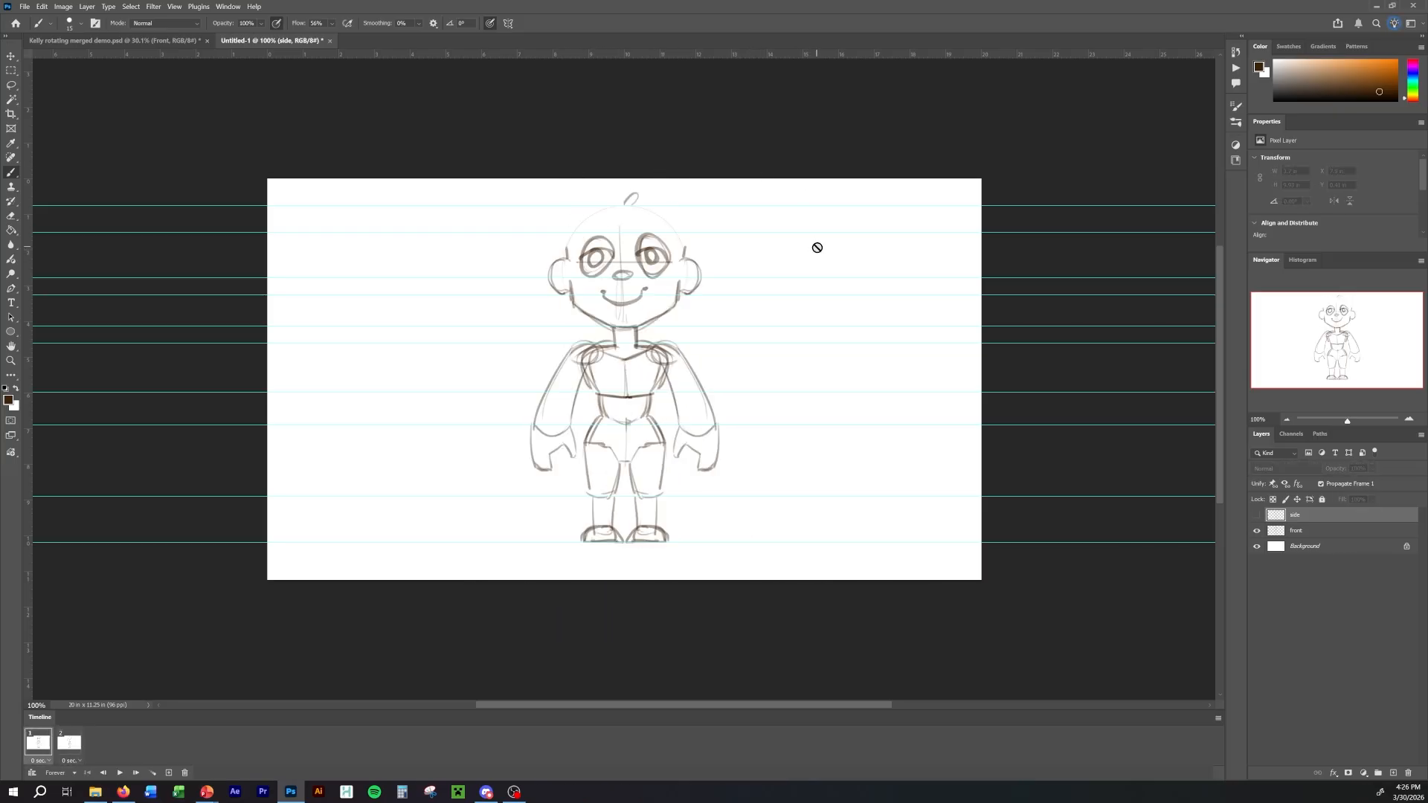
pyautogui.press('Right')
pyautogui.press('Left')
pyautogui.press('Right')
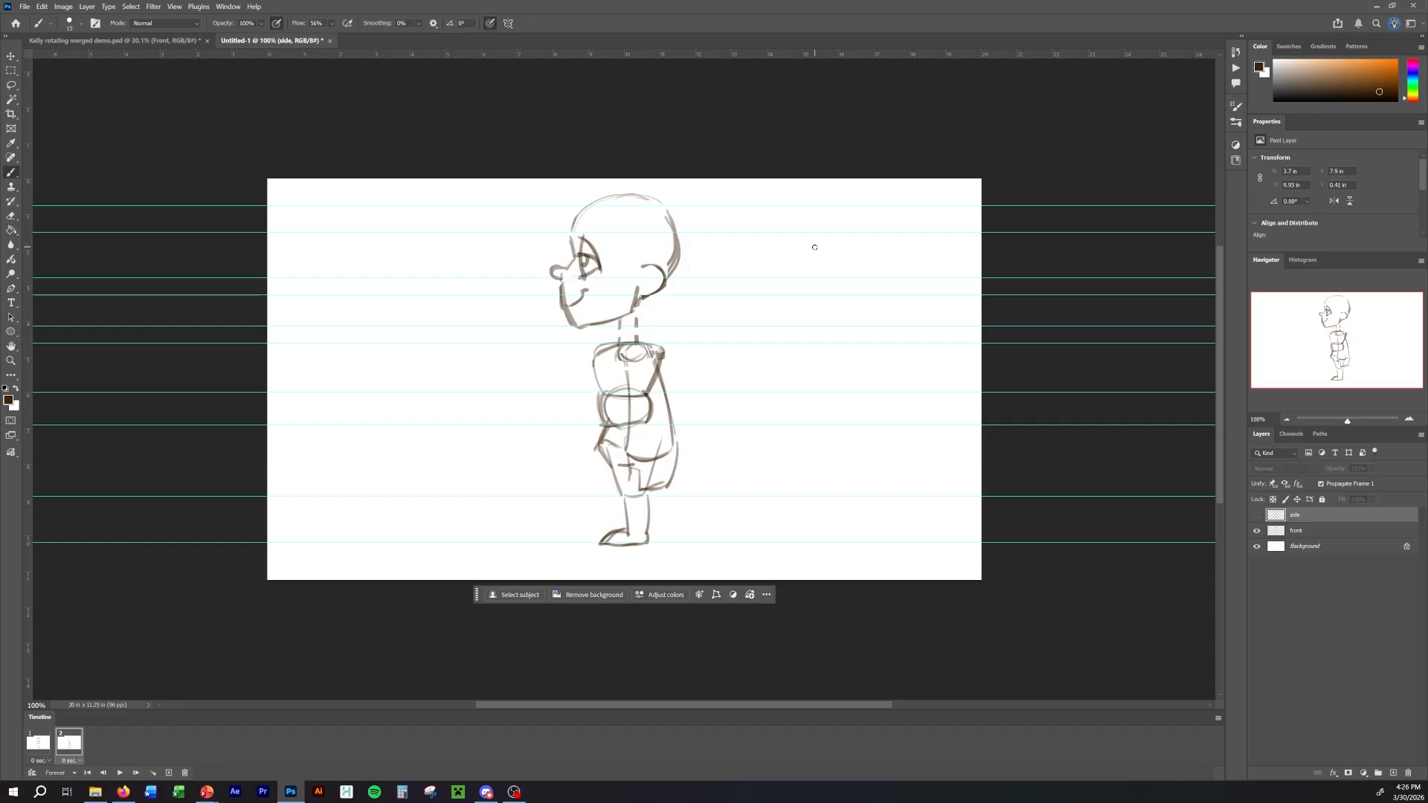
pyautogui.press('Left')
pyautogui.press('Right')
pyautogui.press('Left')
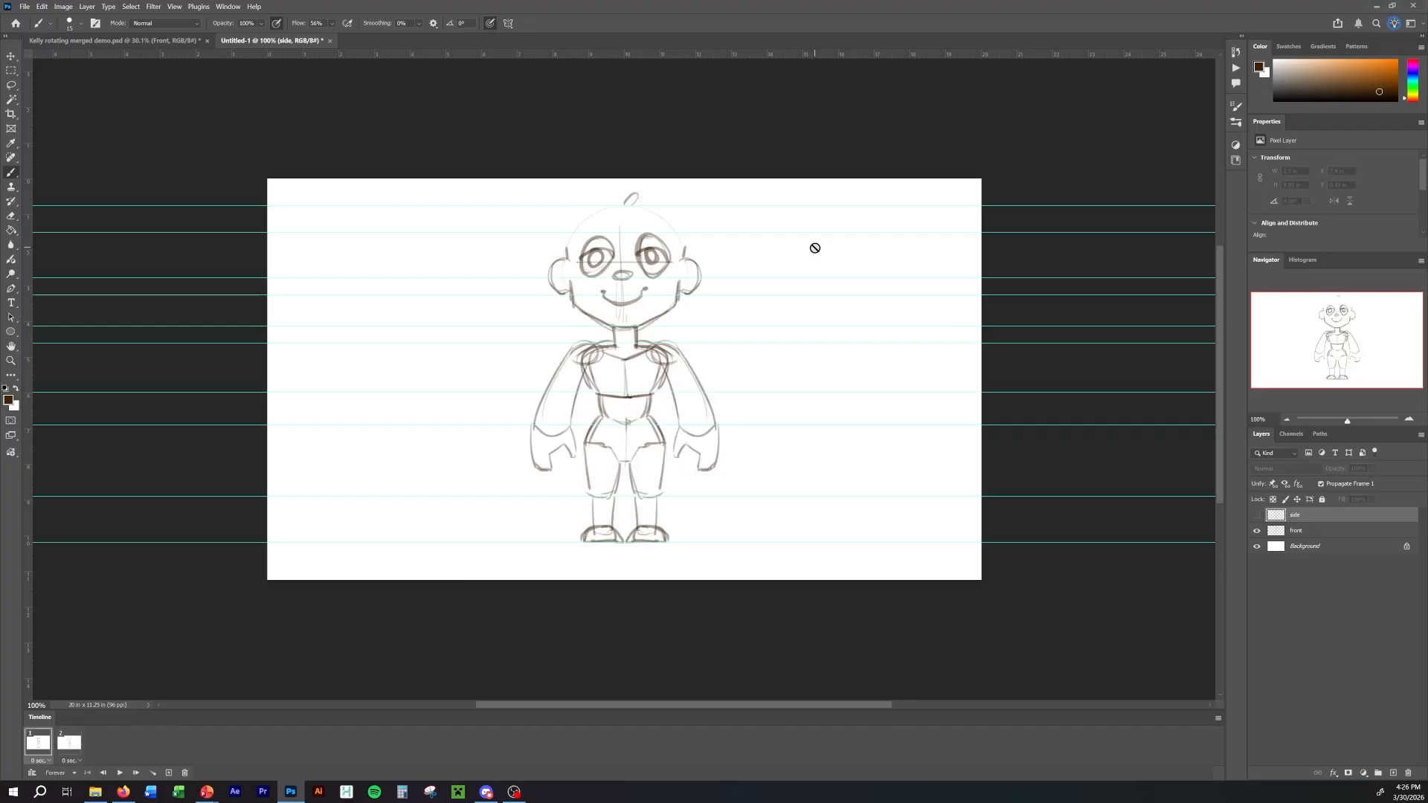
pyautogui.press('Right')
pyautogui.press('Left')
pyautogui.press('Right')
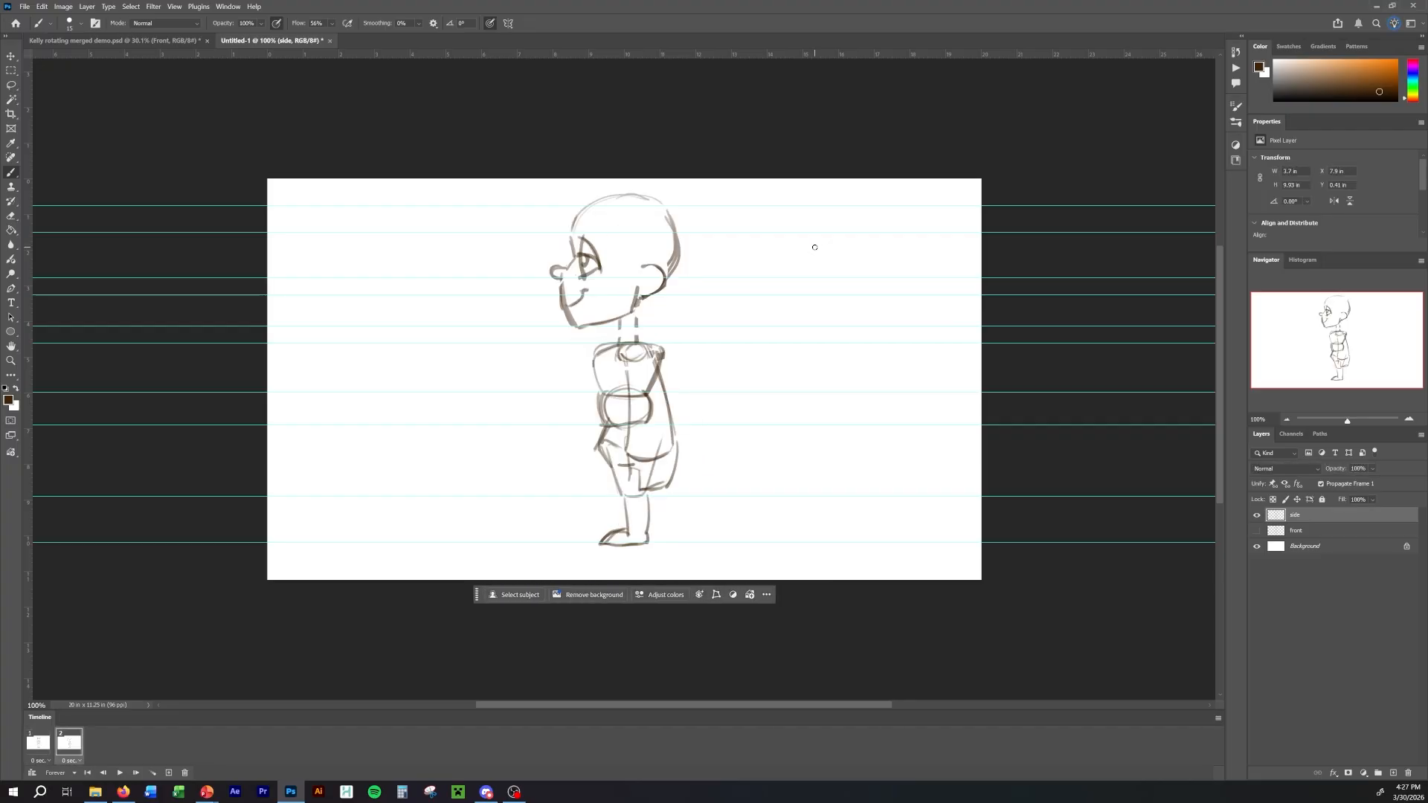
pyautogui.press('Left')
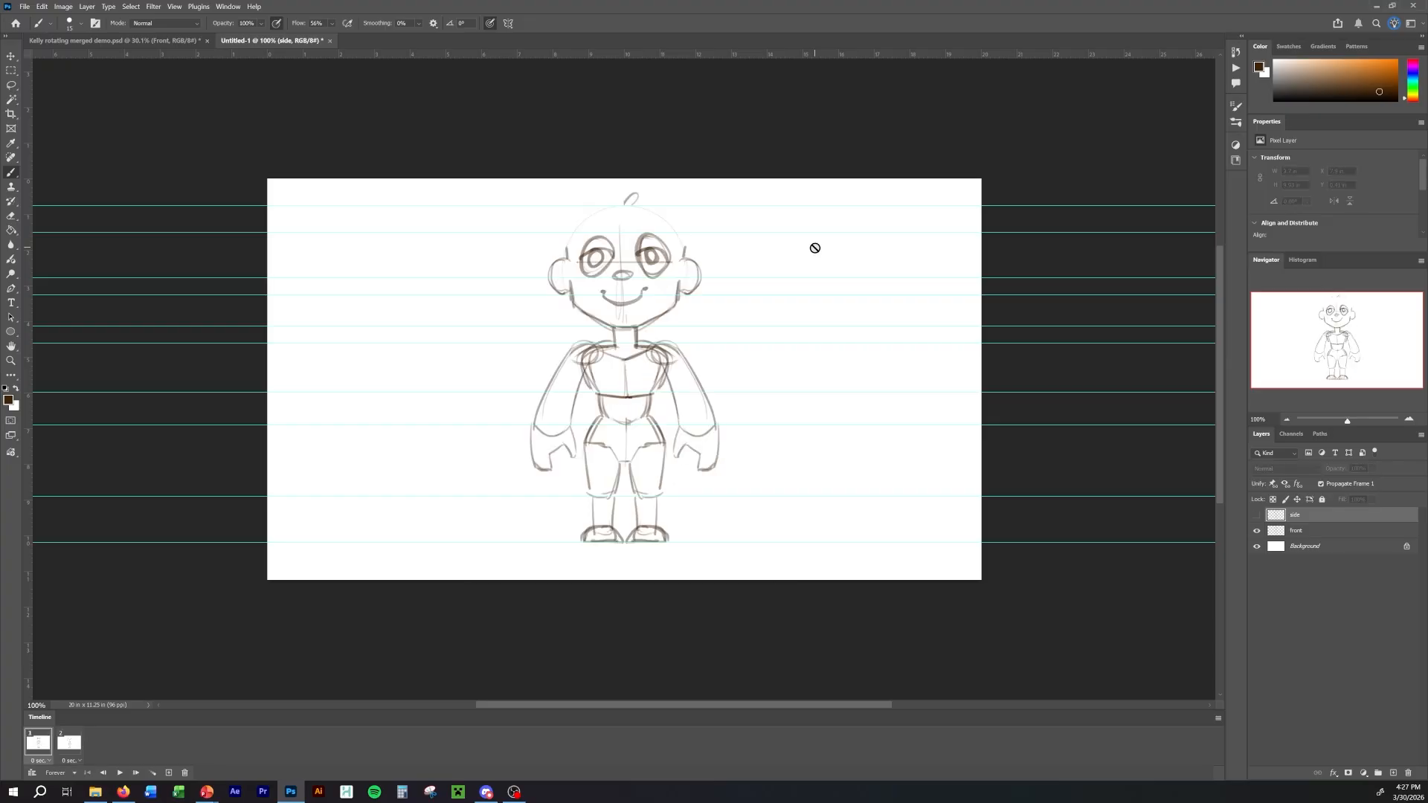
pyautogui.press('Right')
pyautogui.press('Left')
pyautogui.press('Right')
pyautogui.press('Left')
pyautogui.press('Right')
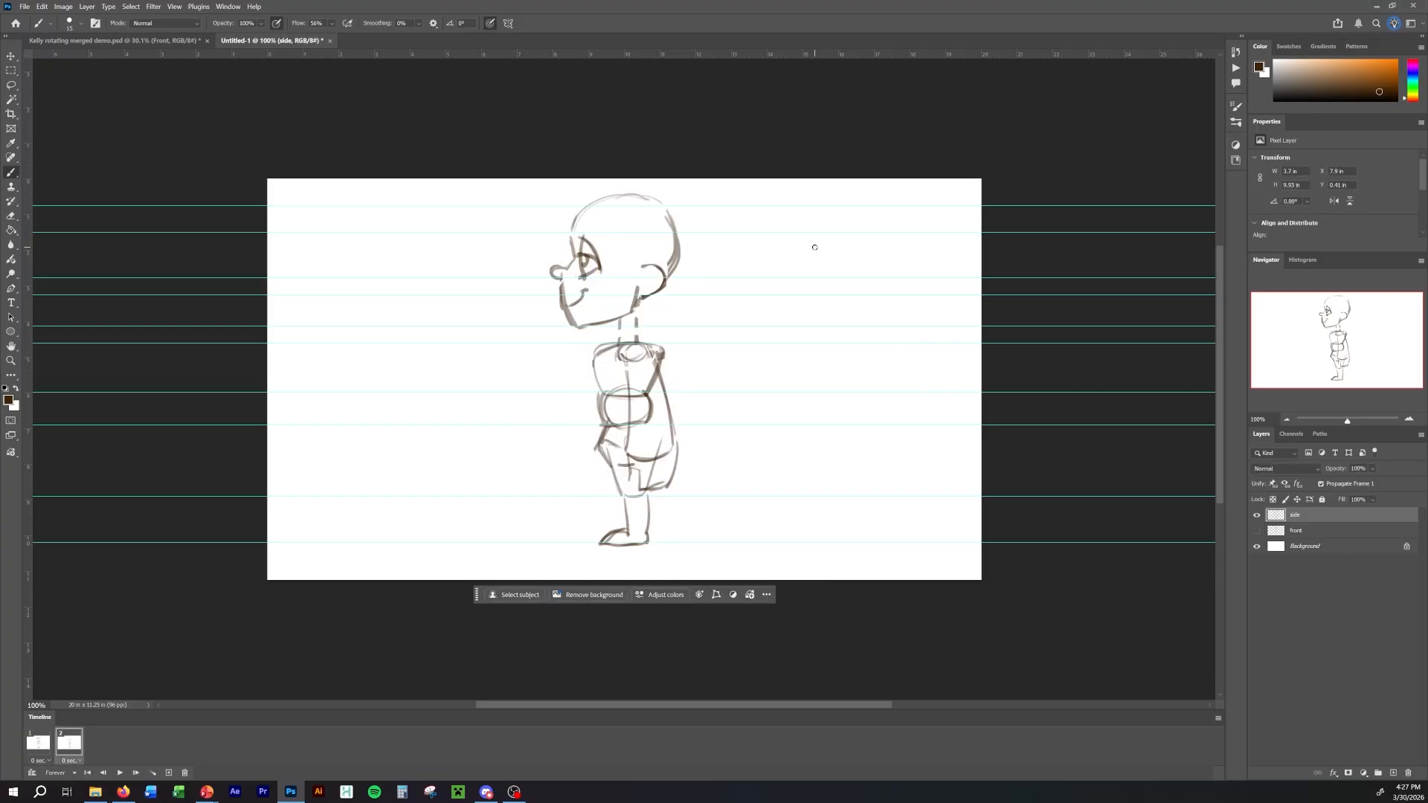
pyautogui.press('Left')
pyautogui.press('Right')
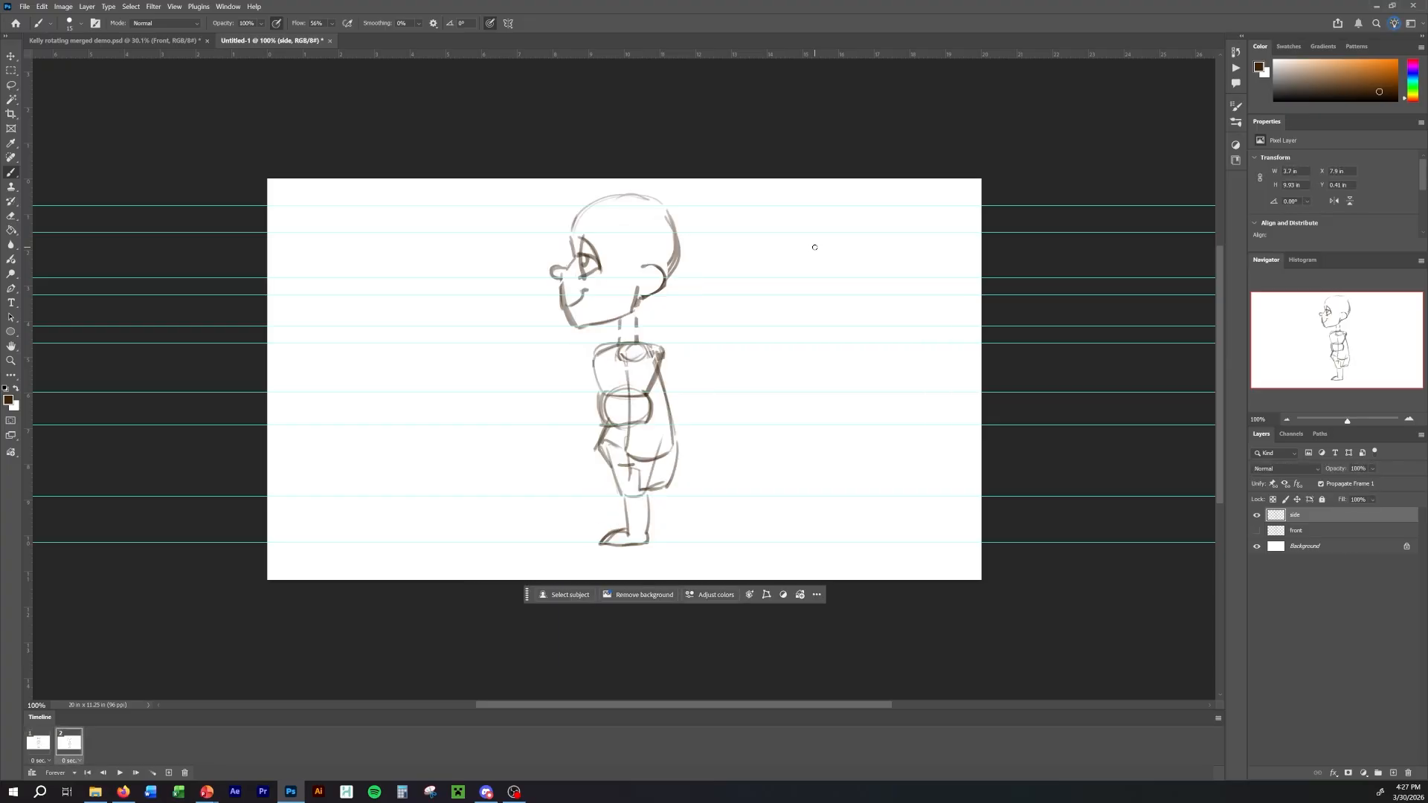
pyautogui.press('Left')
pyautogui.press('Right')
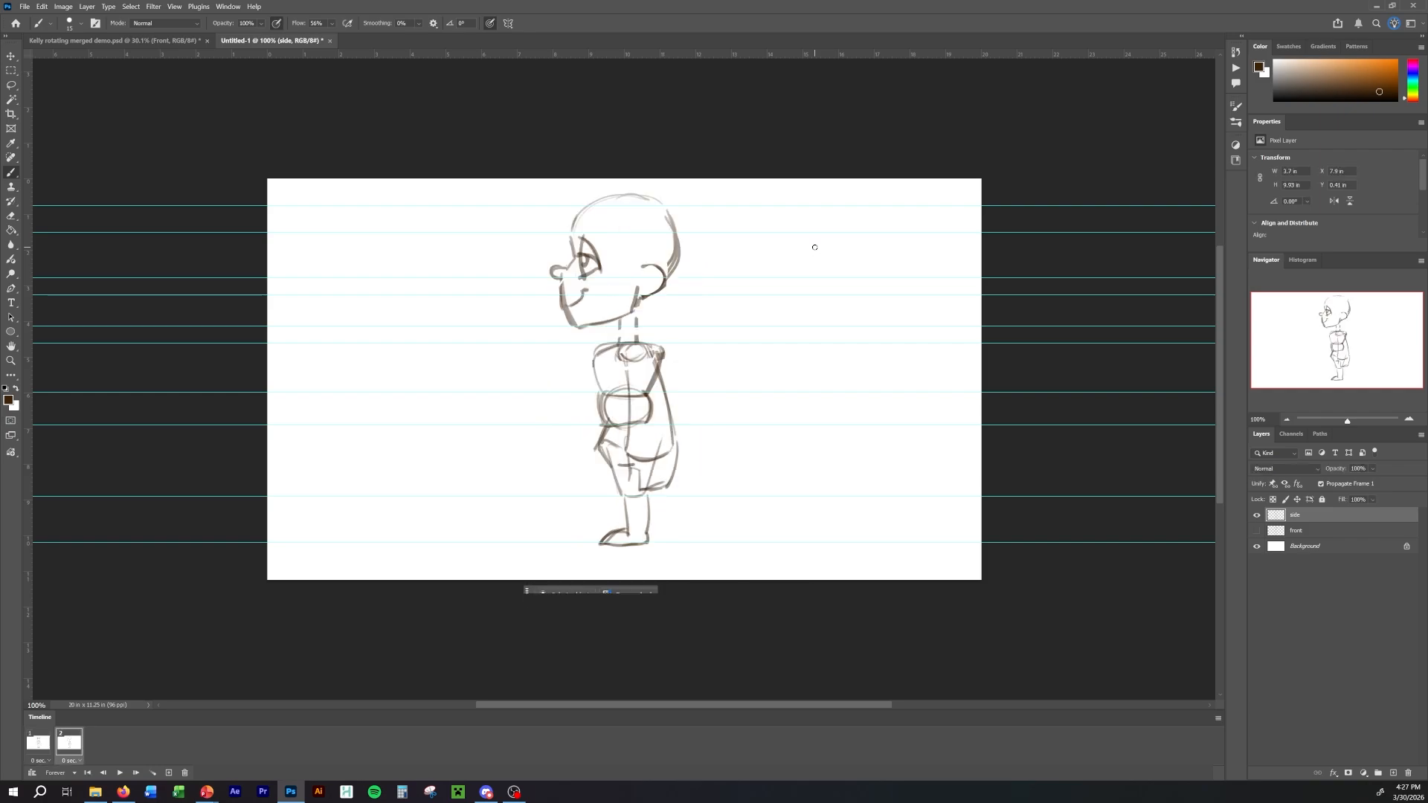
pyautogui.press('Left')
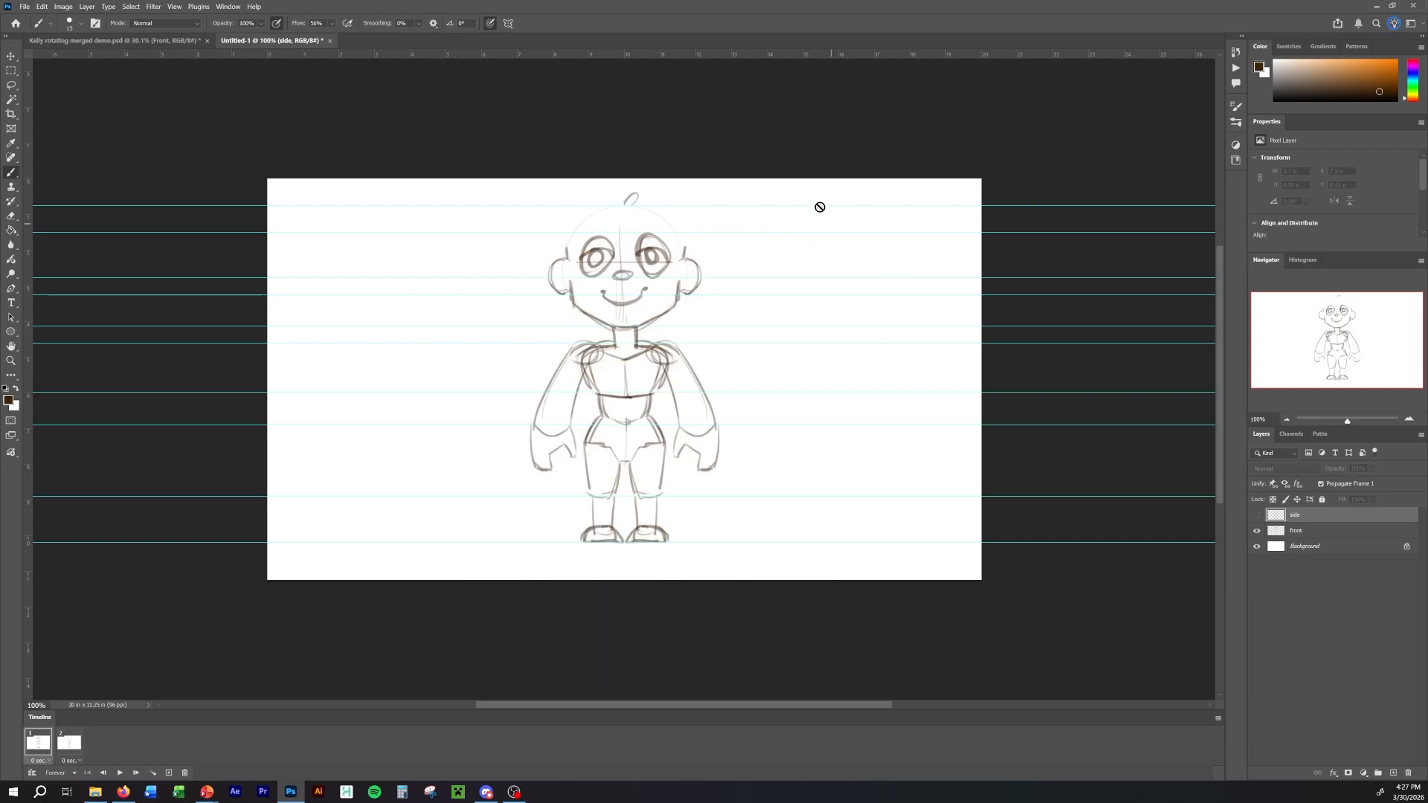
pyautogui.press('Right')
pyautogui.press('Left')
pyautogui.press('Right')
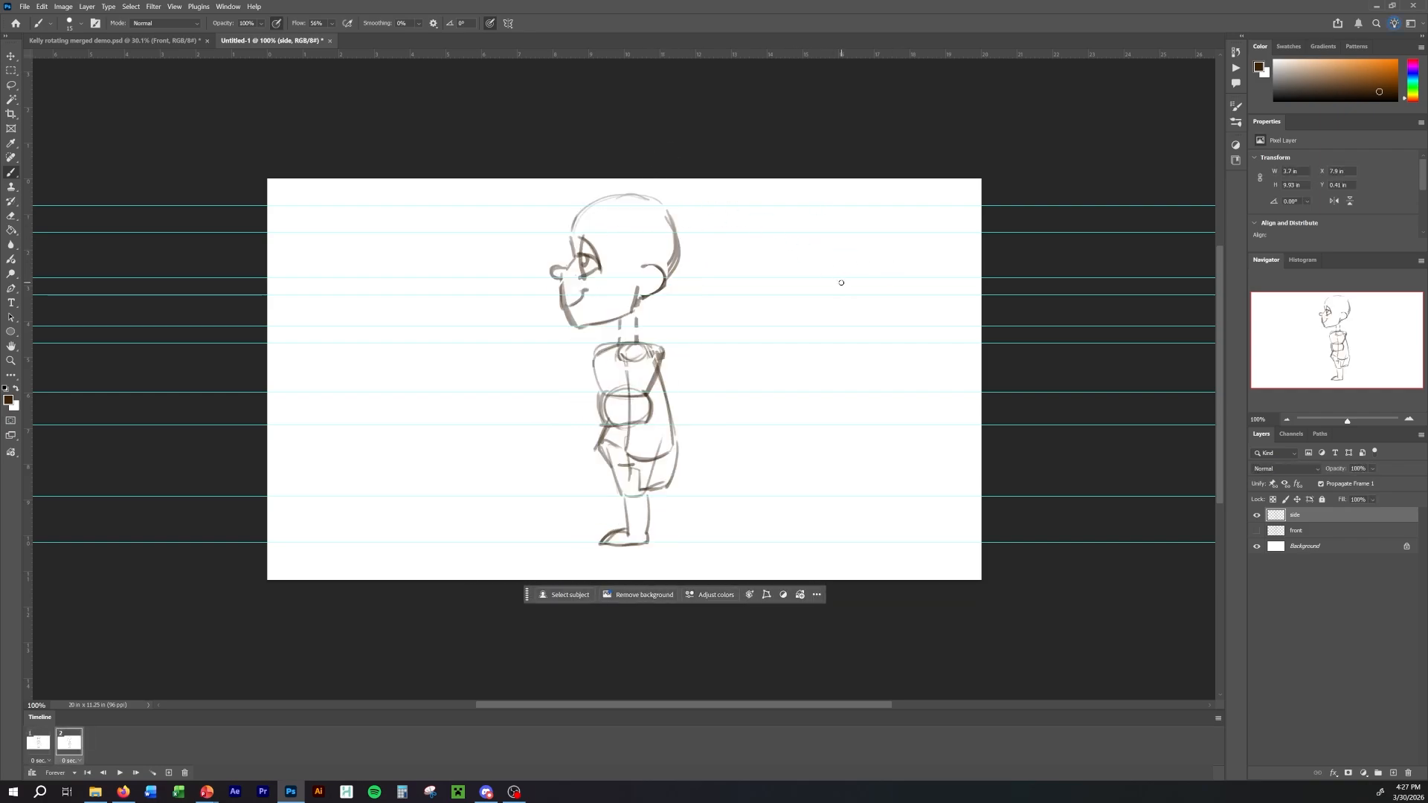
# Create a layer named 3/4 between the side and front layers, and add a third frame to the animation.
pyautogui.keyDown('ctrl'); pyautogui.click(1393, 773); pyautogui.keyUp('ctrl')
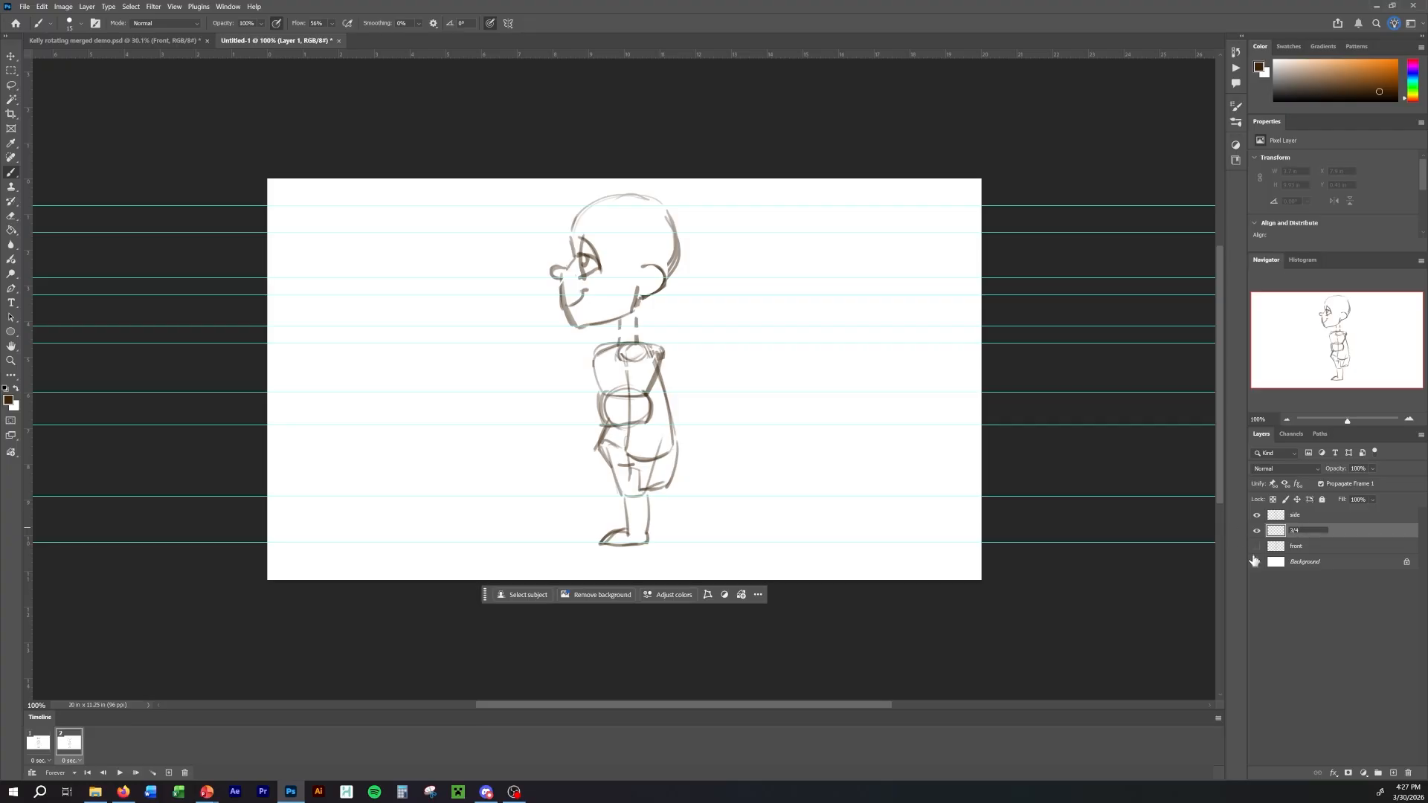
pyautogui.click(170, 773)
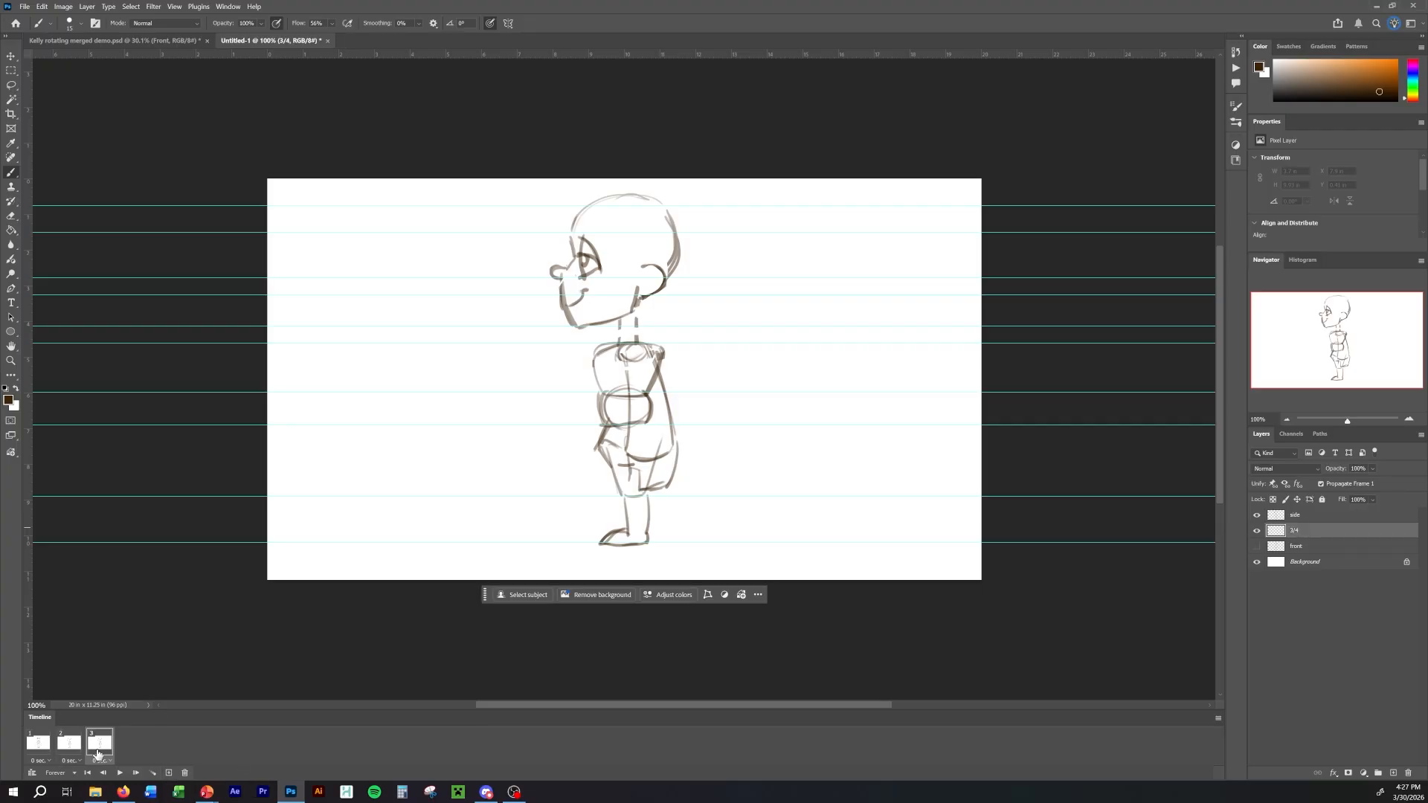
pyautogui.moveTo(77, 748); pyautogui.dragTo(106, 750)
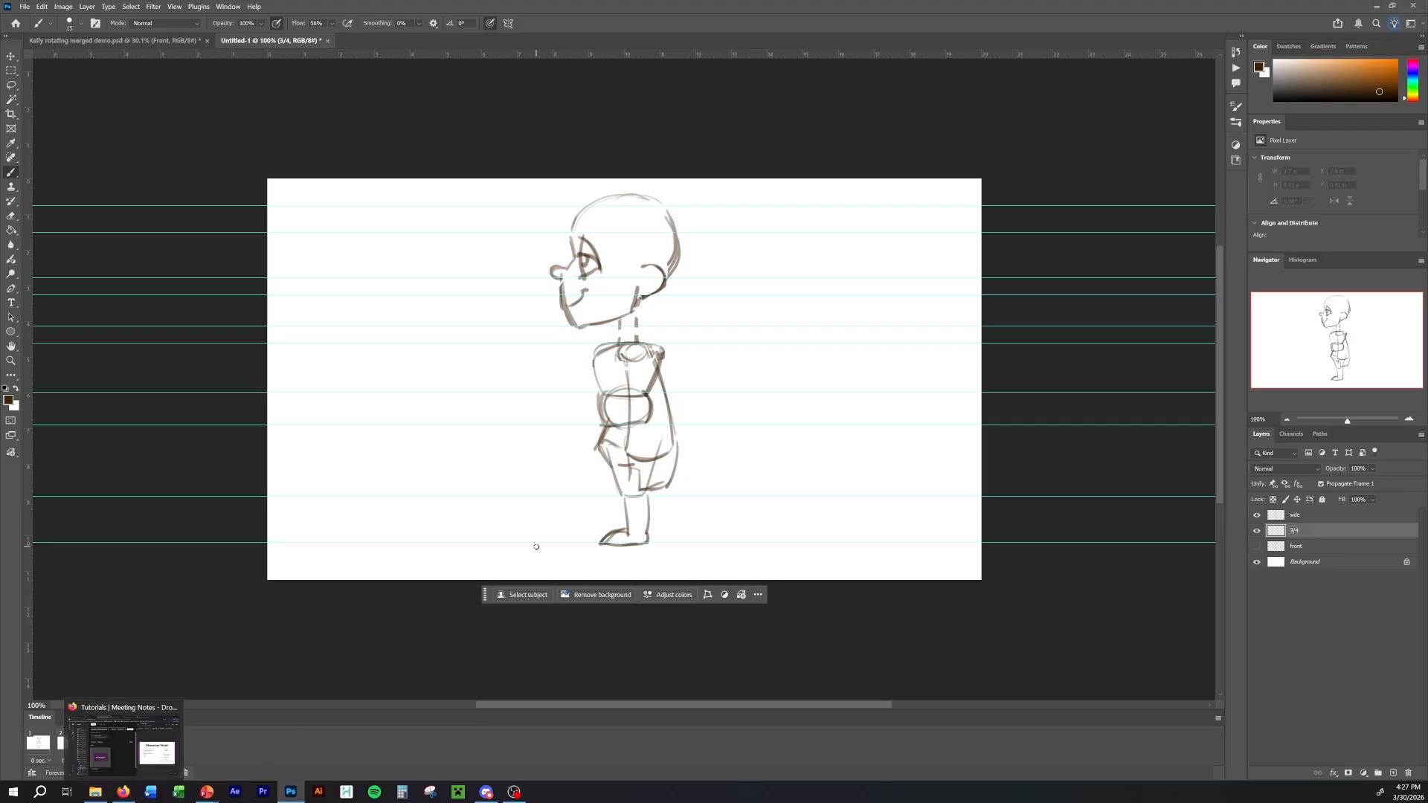
# Hide the side layer in frame 2, hide the 3/4 layer in frames 1 and 3, and make 3/4 visible in frame 2.
pyautogui.click(65, 747)
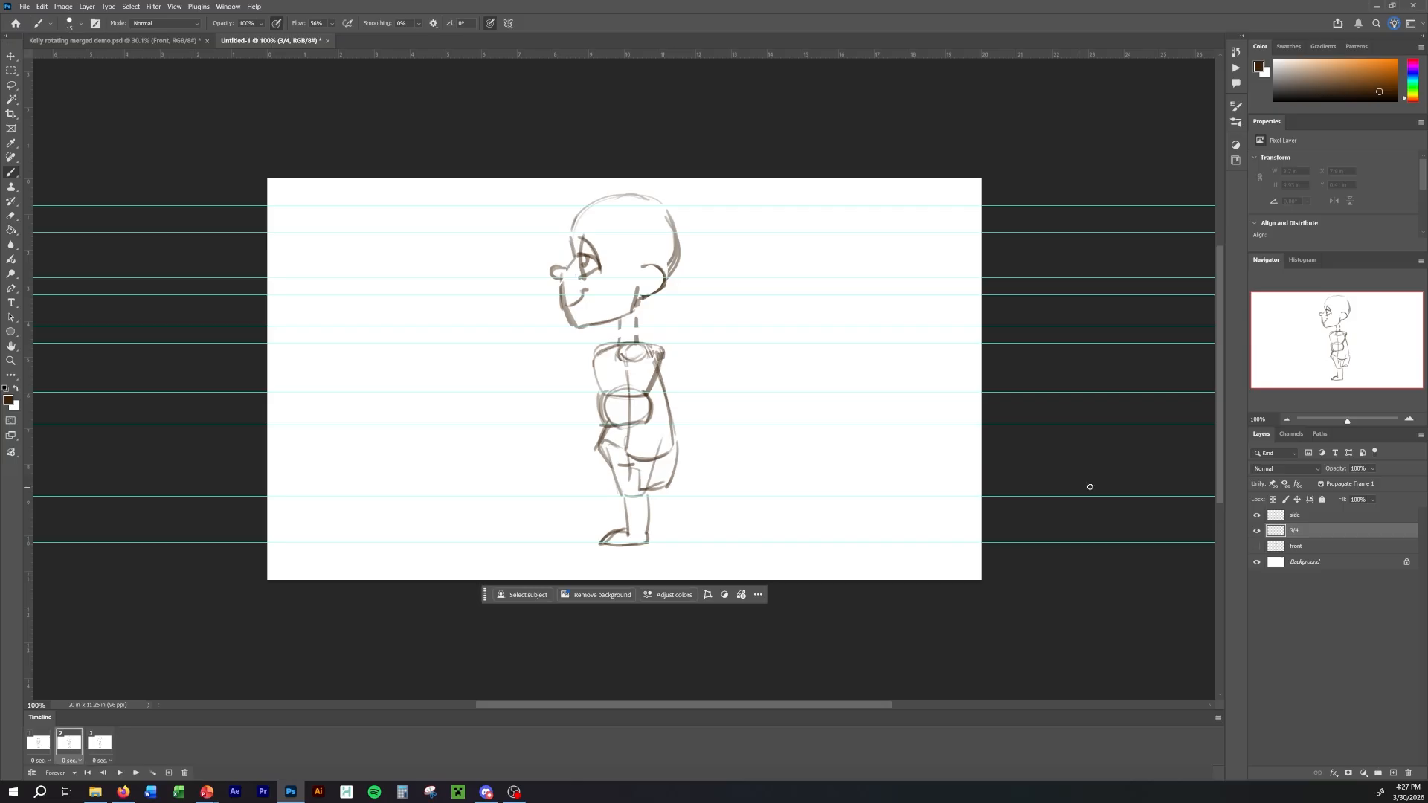
pyautogui.click(1258, 515)
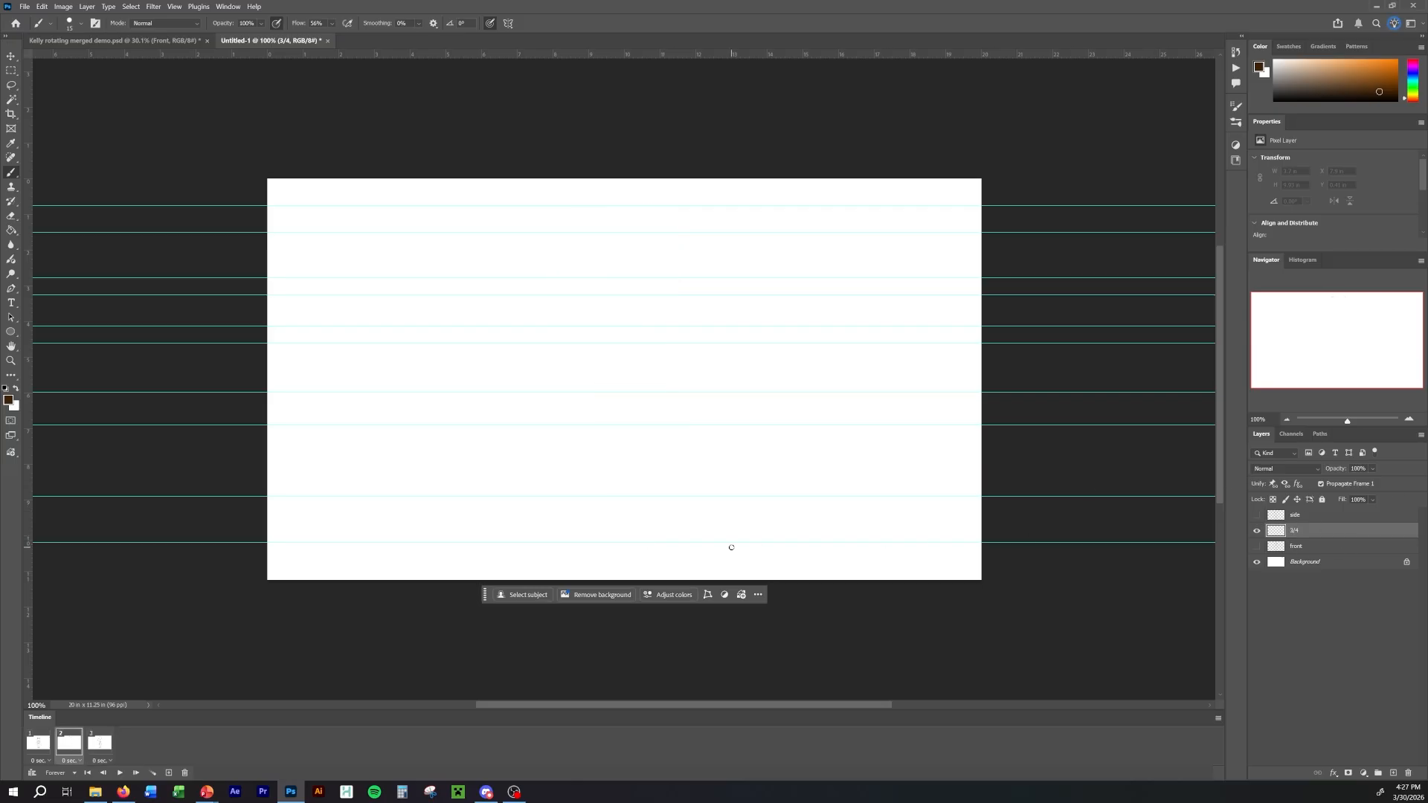
pyautogui.click(102, 747)
pyautogui.click(1257, 531)
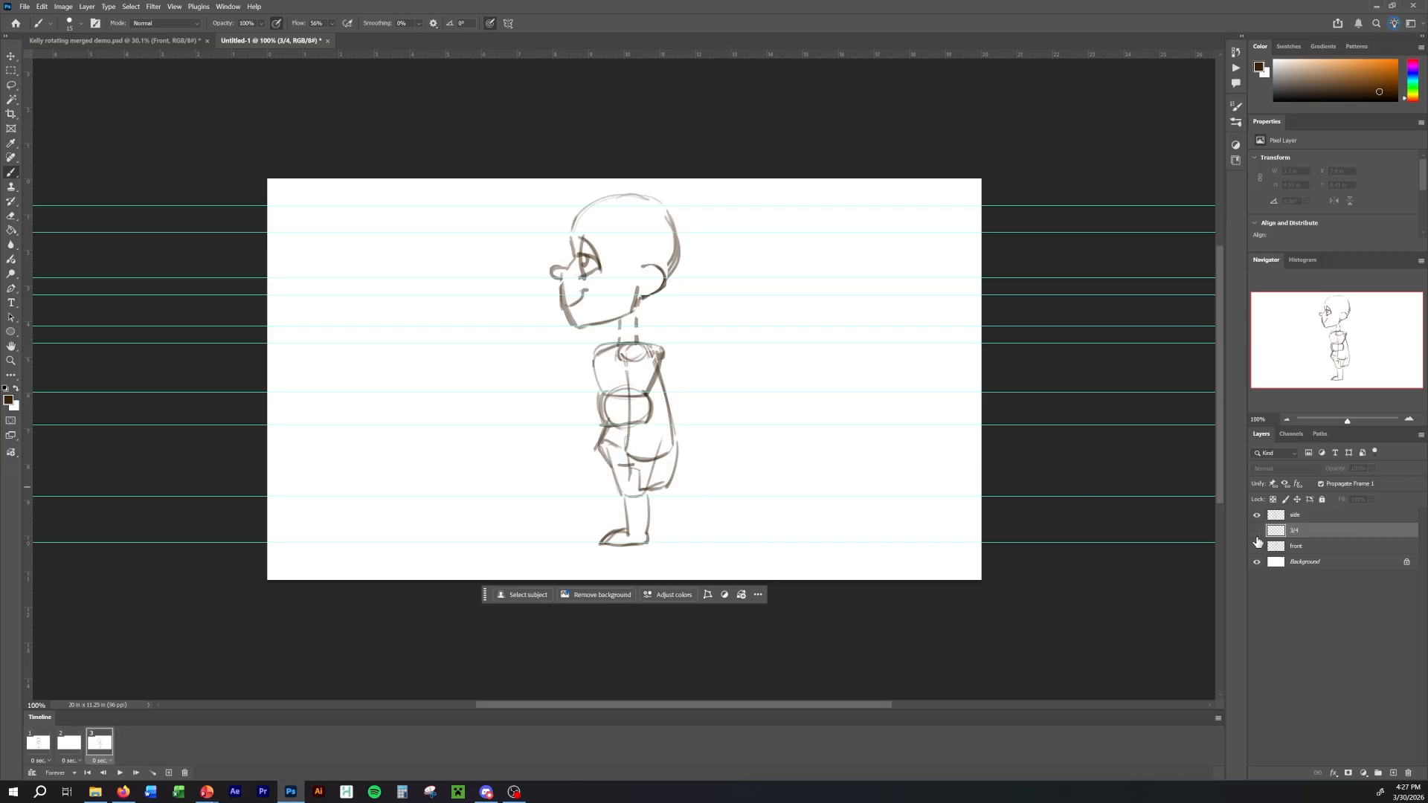
pyautogui.click(39, 742)
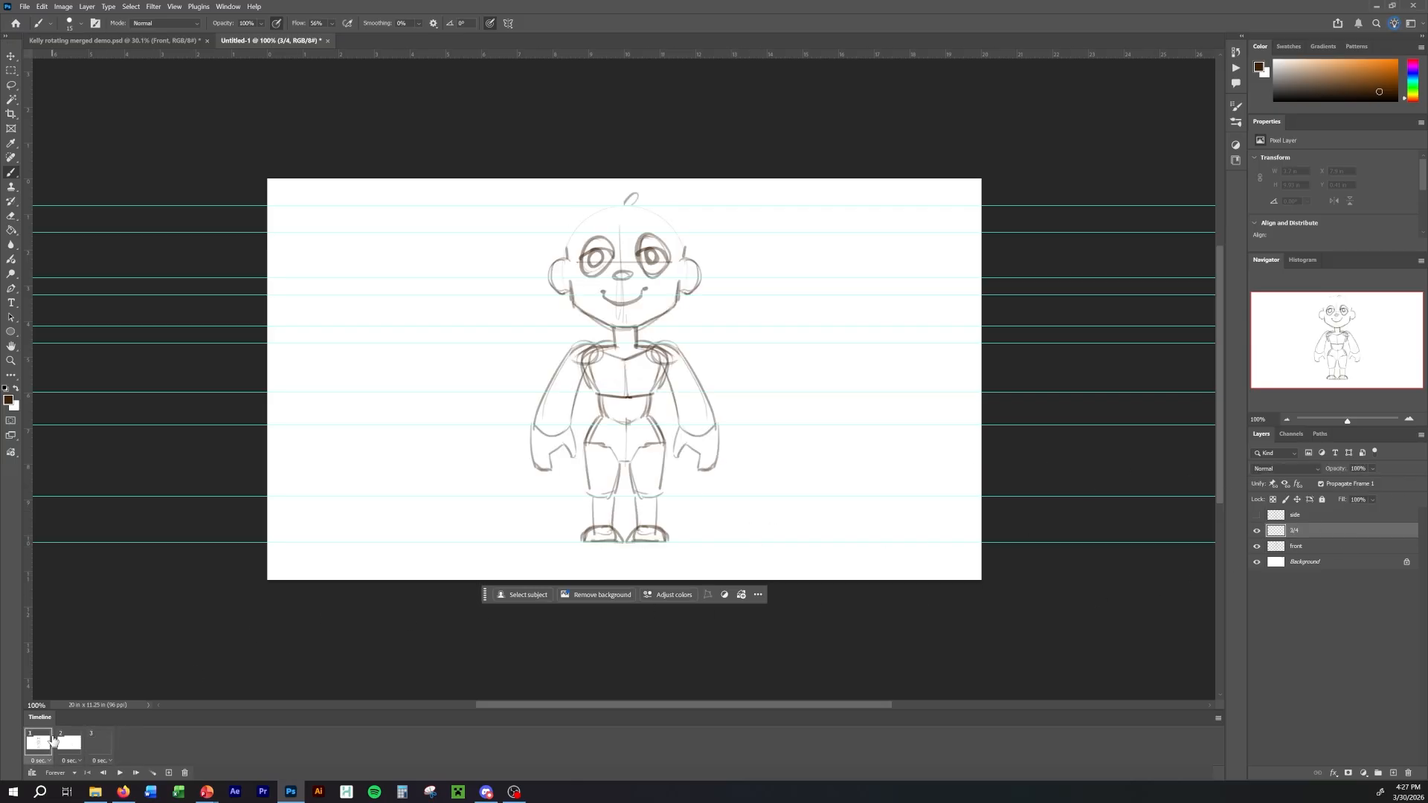
pyautogui.click(1257, 531)
pyautogui.click(70, 743)
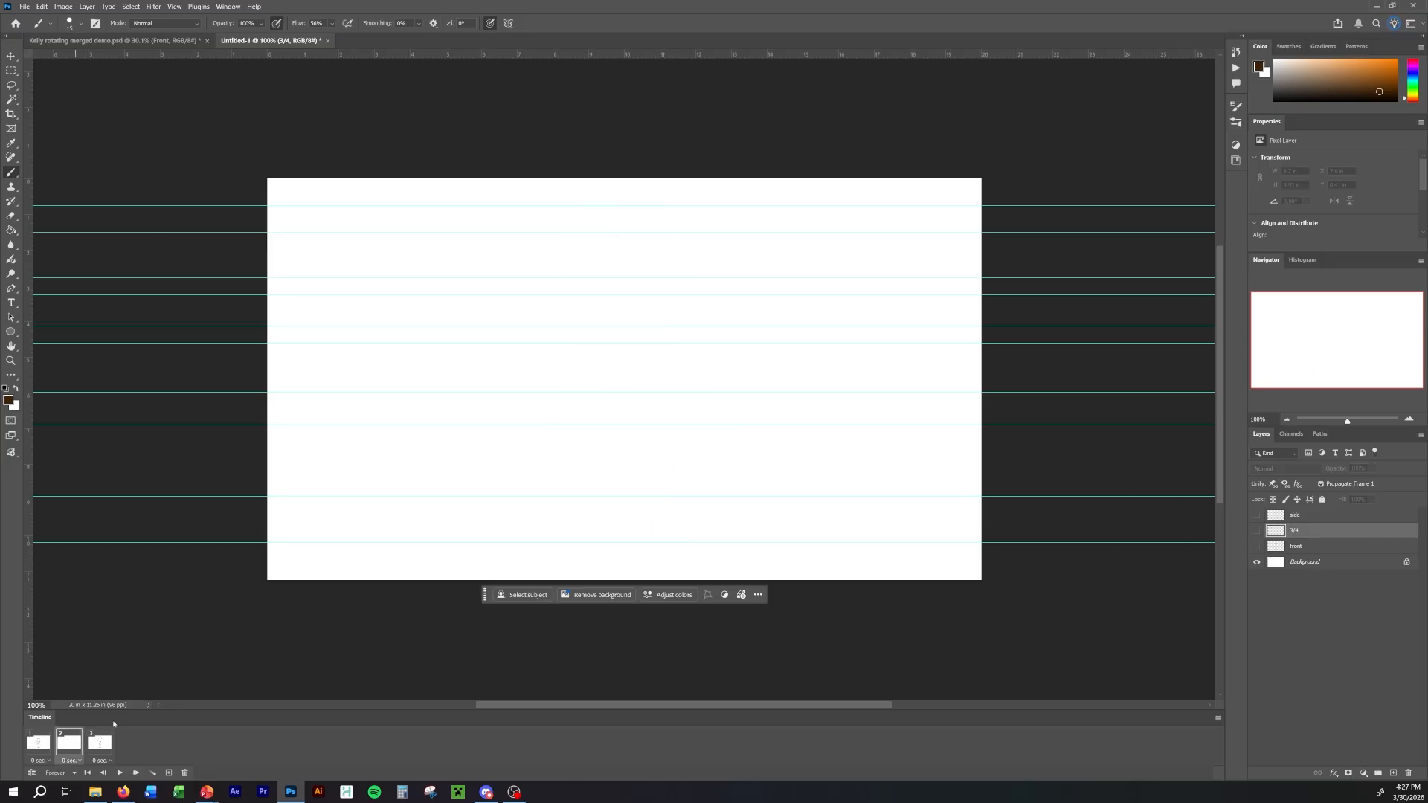
pyautogui.click(1257, 531)
# Step through all three frames to check which layer each one shows, ending on frame 2.
pyautogui.click(137, 771)
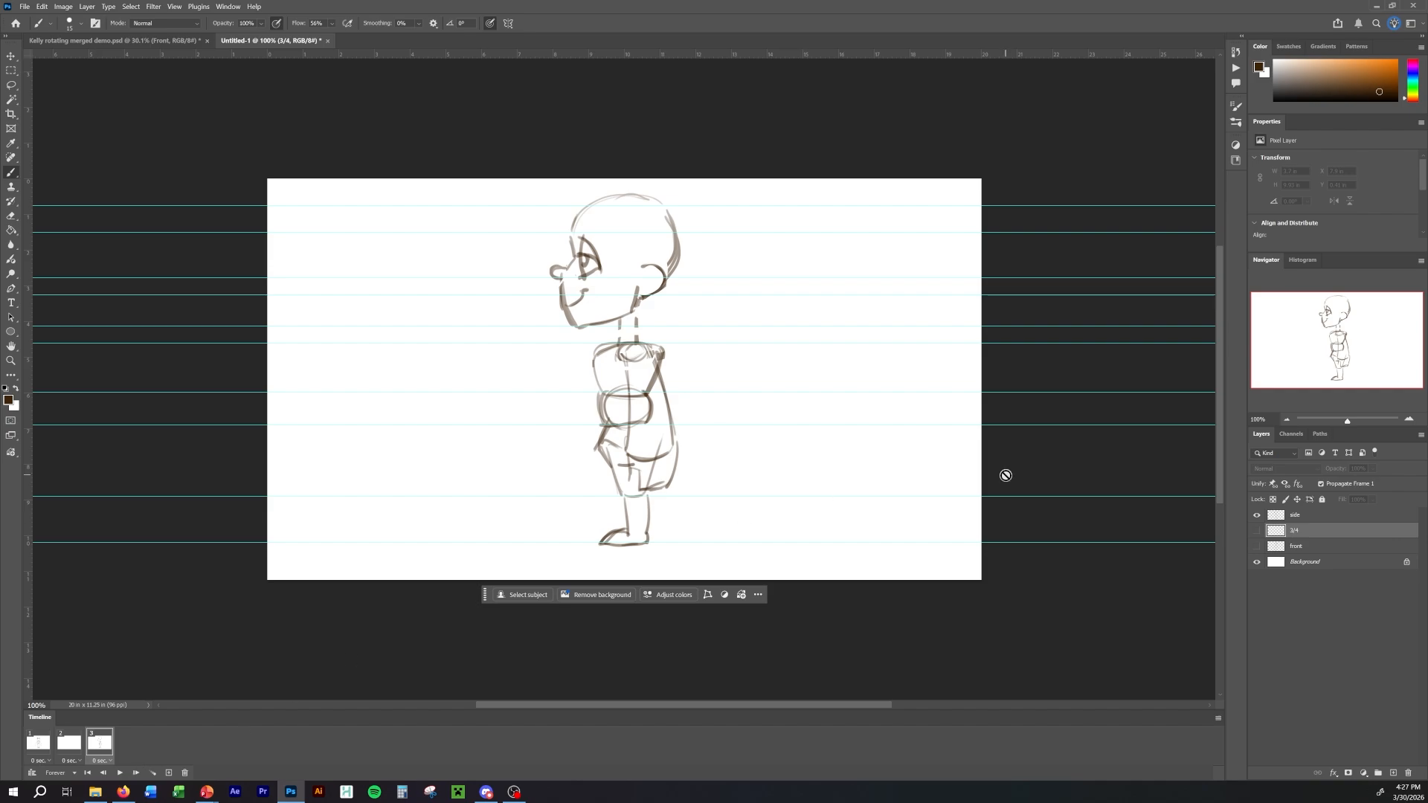
pyautogui.click(46, 746)
pyautogui.click(66, 749)
pyautogui.click(103, 752)
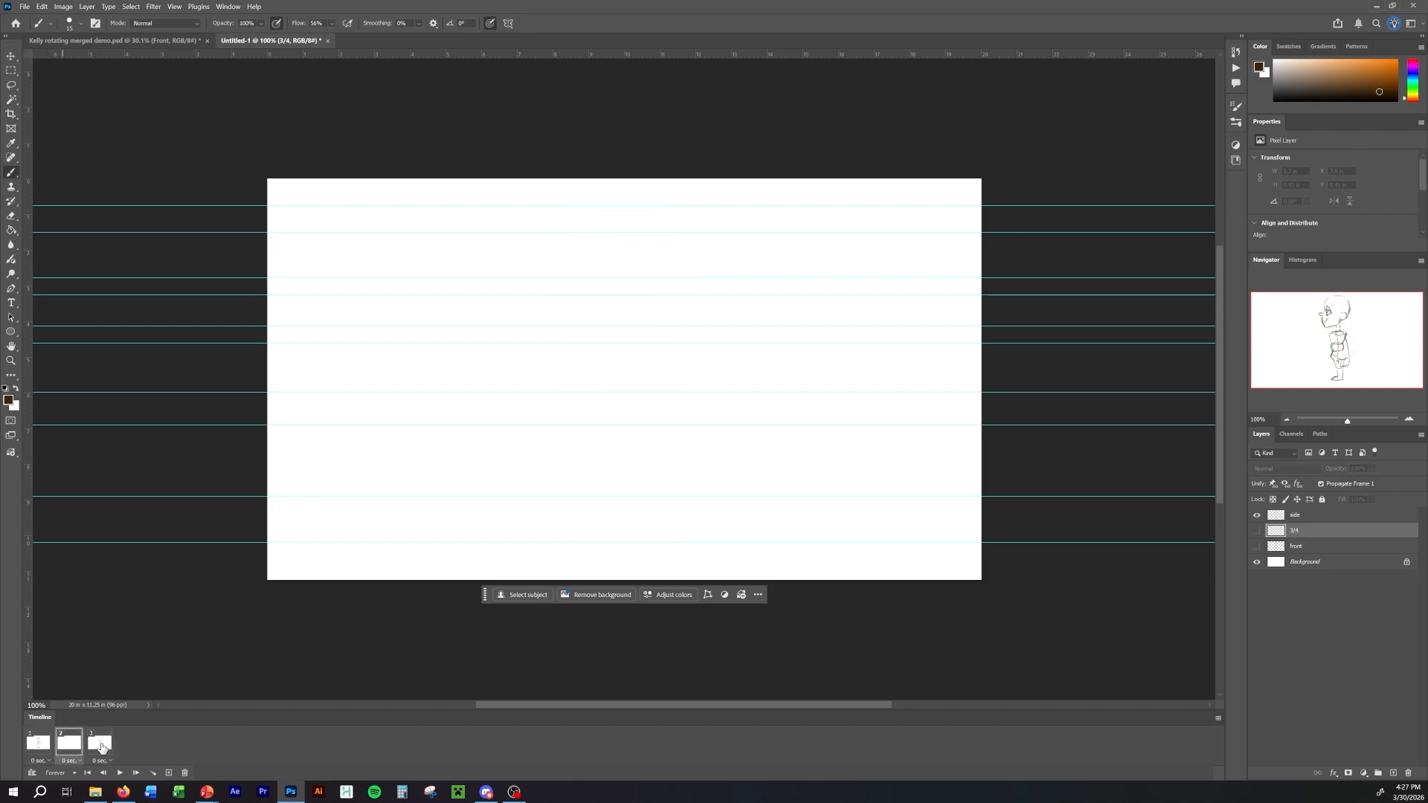
pyautogui.click(69, 746)
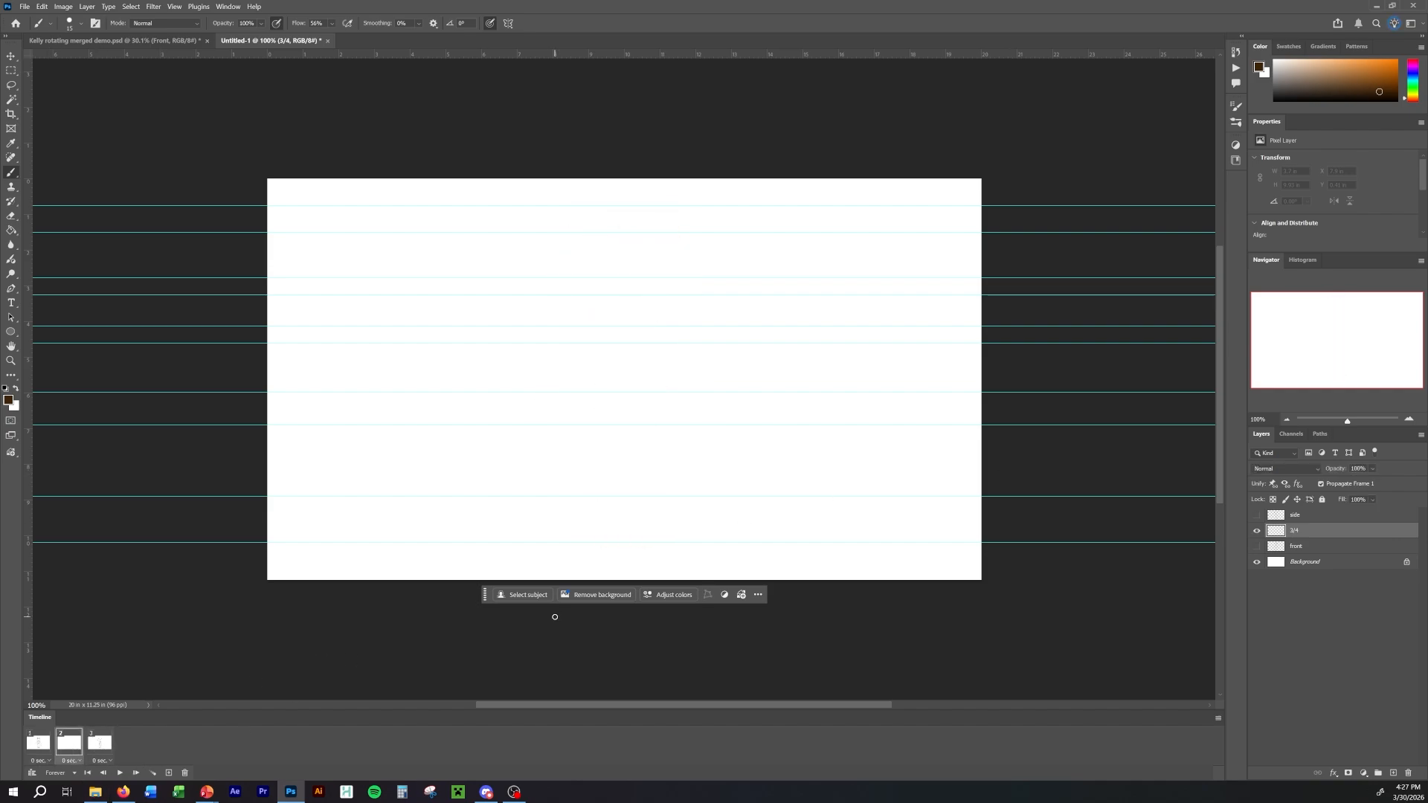
# Sketch the rounded waist of the 3/4 view, about 1.5 in wide, around the two guides at belly height in frame 2.
pyautogui.press('space')
pyautogui.moveTo(634, 395)
pyautogui.mouseDown()
pyautogui.moveTo(614, 427)
pyautogui.moveTo(626, 388)
pyautogui.moveTo(639, 421)
pyautogui.moveTo(606, 406)
pyautogui.moveTo(648, 390)
pyautogui.moveTo(642, 422)
pyautogui.moveTo(655, 389)
pyautogui.moveTo(610, 424)
pyautogui.mouseUp()
pyautogui.press('space')
pyautogui.press('space')
pyautogui.press('space')
pyautogui.press('space')
pyautogui.press('space')
pyautogui.press('space')
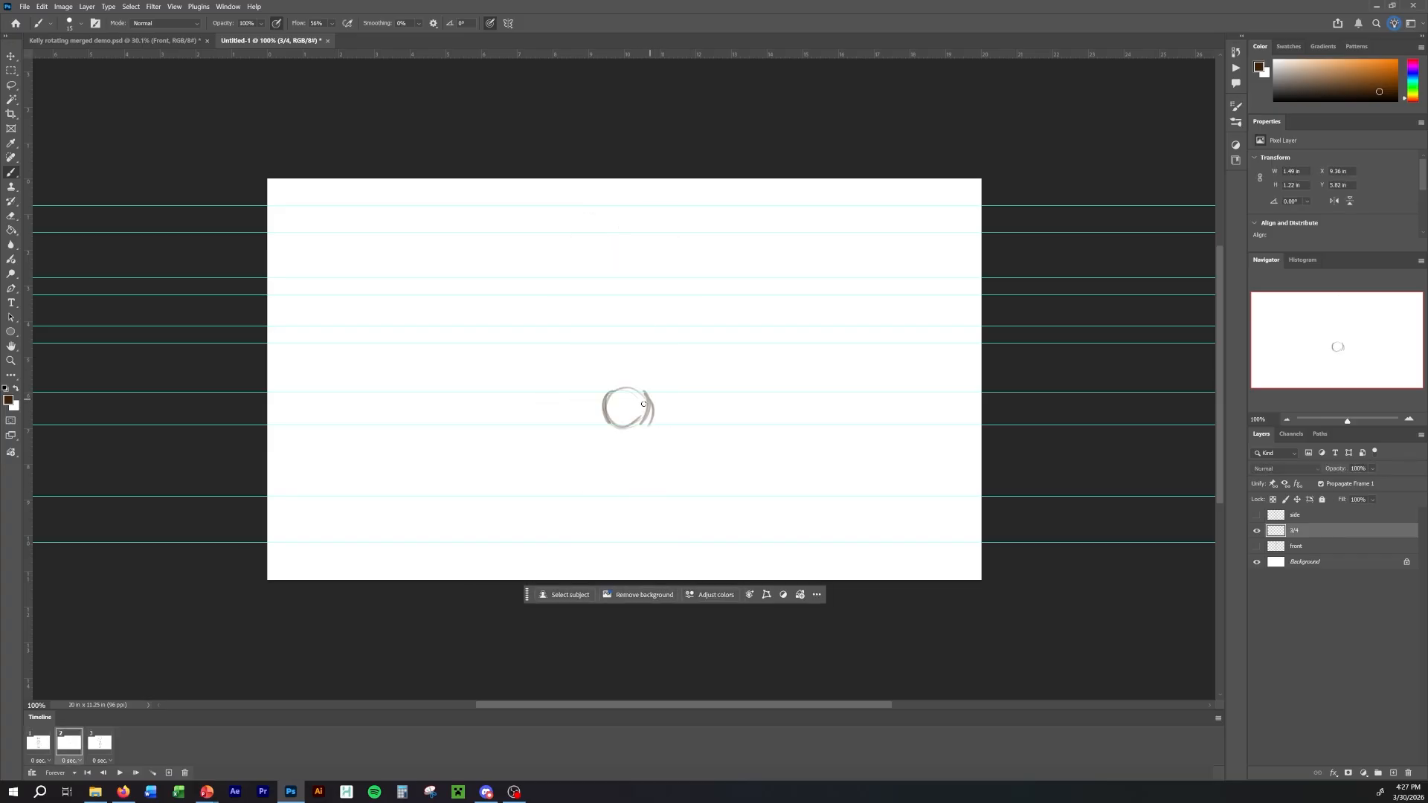
# Compare the waist with the front-view frame and sketch the curved pelvis centre line below it in frame 2.
pyautogui.press('Left')
pyautogui.press('Right')
pyautogui.press('Left')
pyautogui.press('Right')
pyautogui.press('Left')
pyautogui.press('Right')
pyautogui.press('Left')
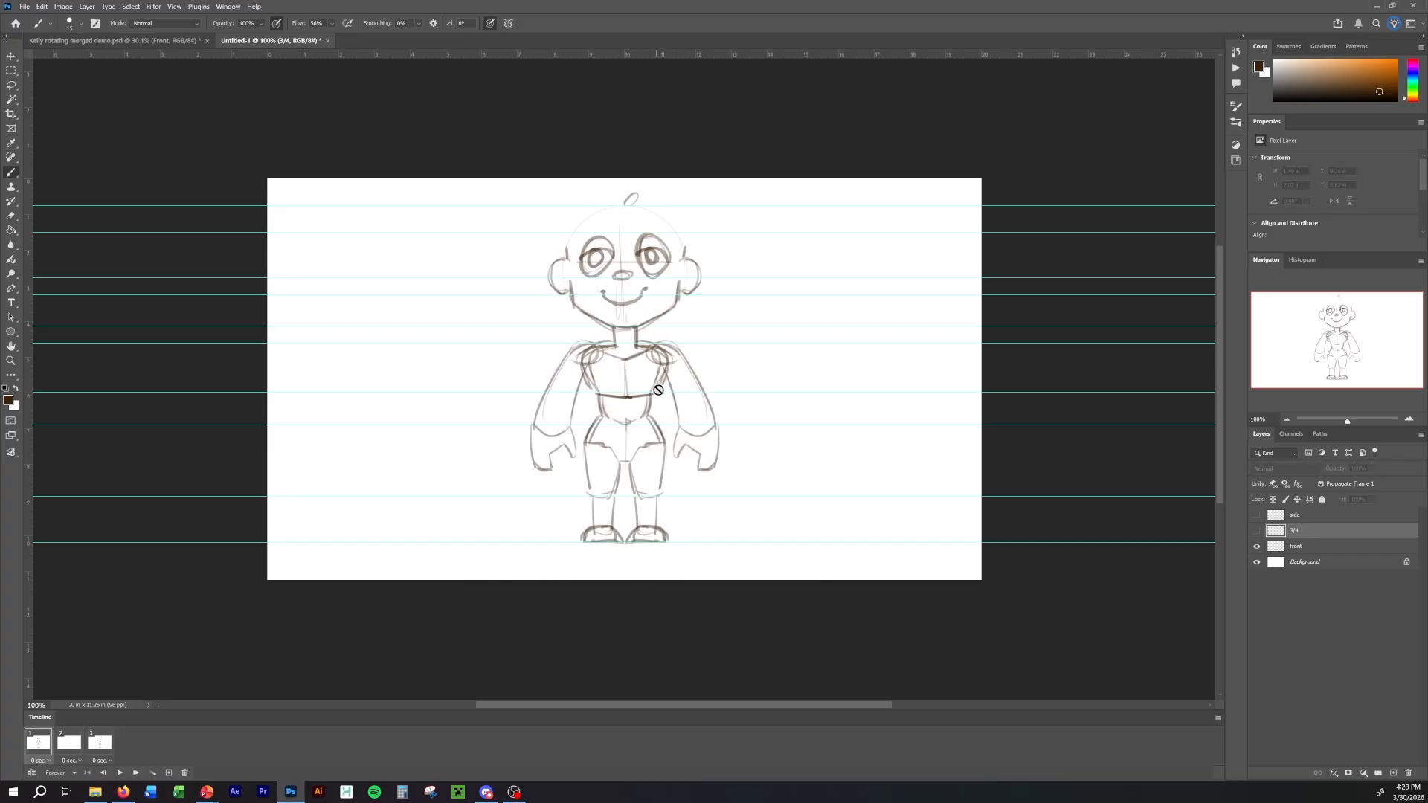
pyautogui.press('Right')
pyautogui.press('Left')
pyautogui.press('Right')
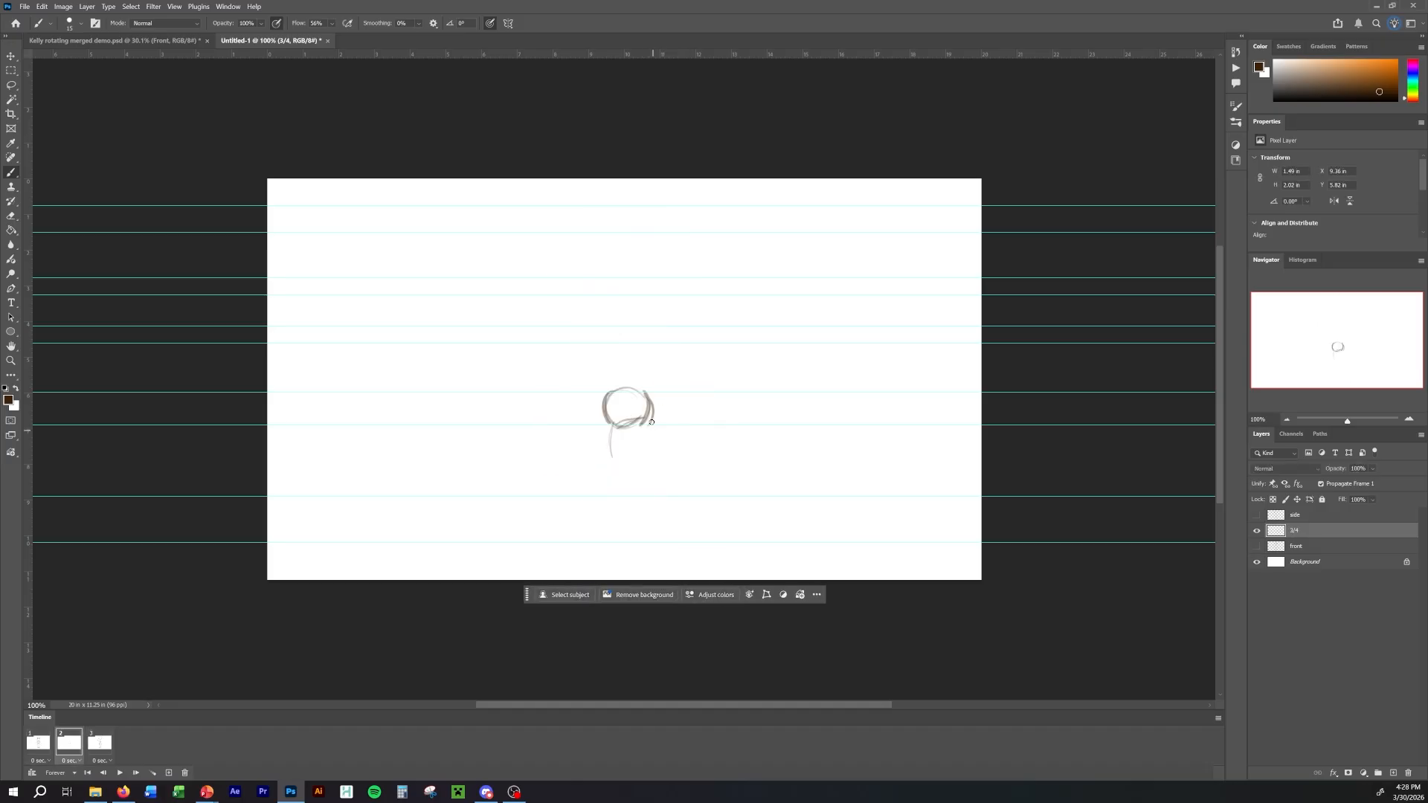
# Sketch the 3/4 pelvis outline, about 2 in wide, with hip sides and angled leg openings, checking it against the front view.
pyautogui.moveTo(651, 424)
pyautogui.mouseDown()
pyautogui.moveTo(659, 441)
pyautogui.moveTo(624, 454)
pyautogui.moveTo(659, 438)
pyautogui.moveTo(591, 440)
pyautogui.moveTo(610, 449)
pyautogui.mouseUp()
pyautogui.press('Left')
pyautogui.press('Right')
pyautogui.press('Left')
pyautogui.press('Right')
pyautogui.press('Left')
pyautogui.press('Right')
pyautogui.press('Left')
pyautogui.press('Right')
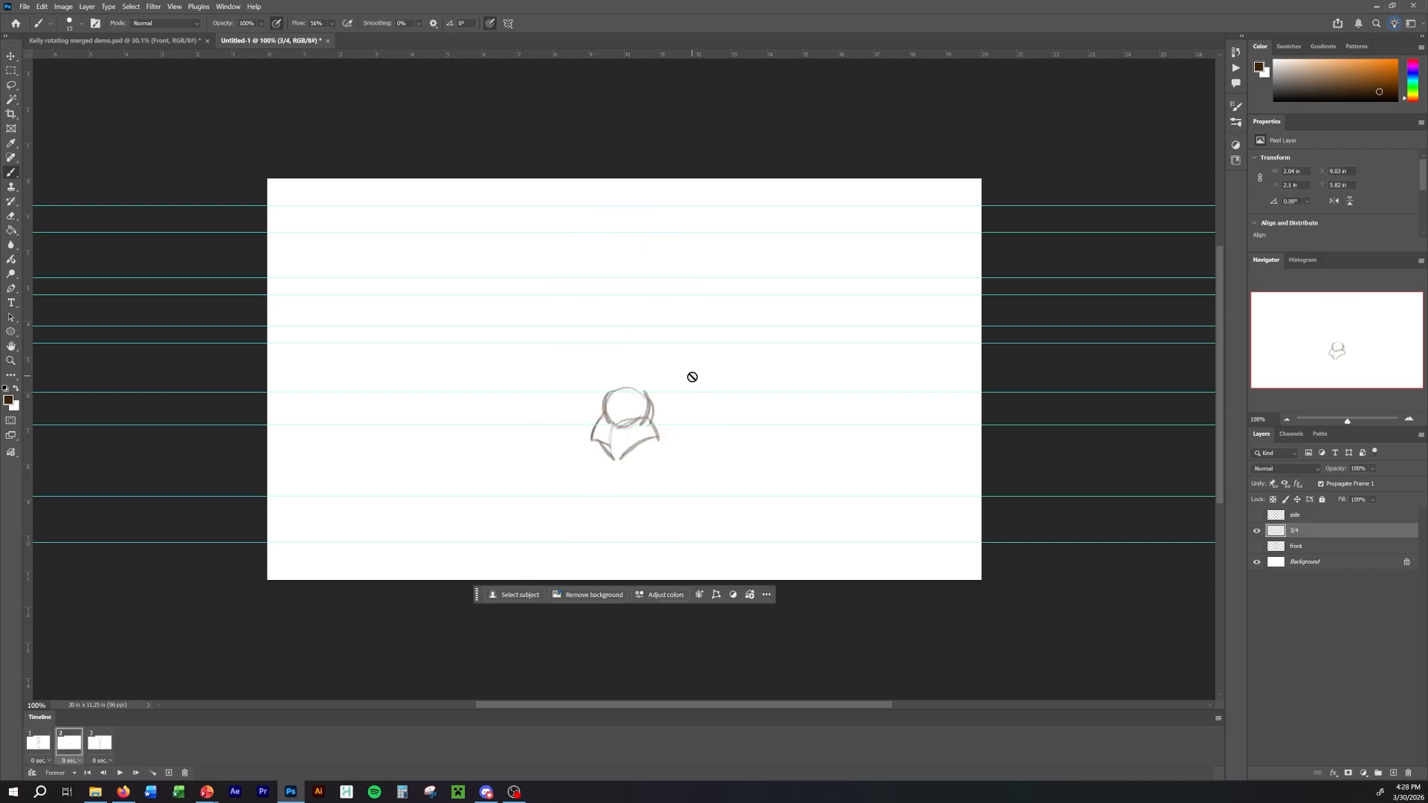
# Flip between the frames to compare the pelvis and torso, and add a light chest centre line above the waist in frame 2.
pyautogui.press('Left')
pyautogui.press('Right')
pyautogui.press('Left')
pyautogui.press('Left')
pyautogui.press('Right')
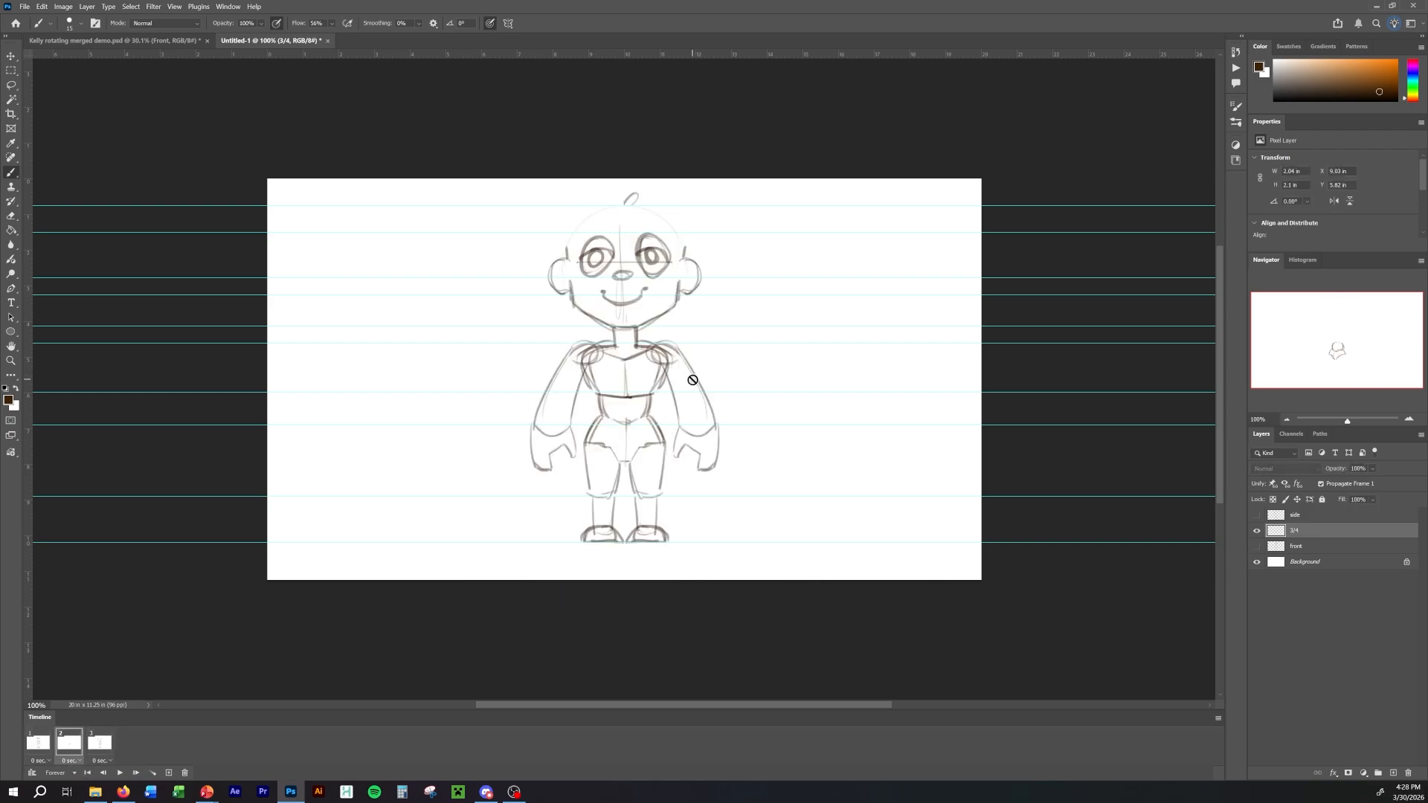
pyautogui.press('Left')
pyautogui.press('Left')
pyautogui.press('Right')
pyautogui.press('Right')
pyautogui.press('Right')
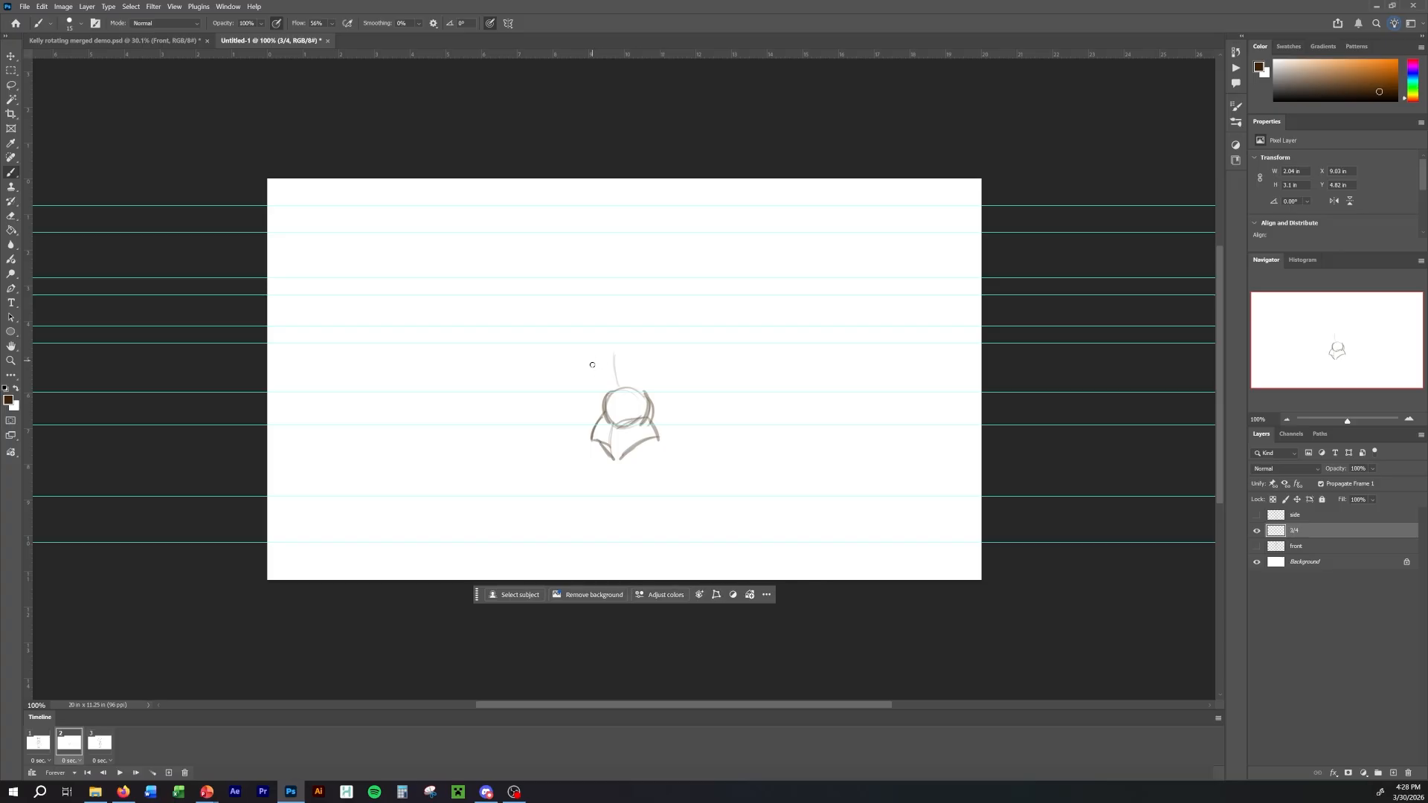
# Sketch the curved sides, lower edge and offset centre curve of the 3/4 chest above the waist, comparing with the front view.
pyautogui.press('Left')
pyautogui.moveTo(593, 359)
pyautogui.mouseDown()
pyautogui.moveTo(602, 387)
pyautogui.moveTo(659, 369)
pyautogui.mouseUp()
pyautogui.press('Right')
pyautogui.press('Left')
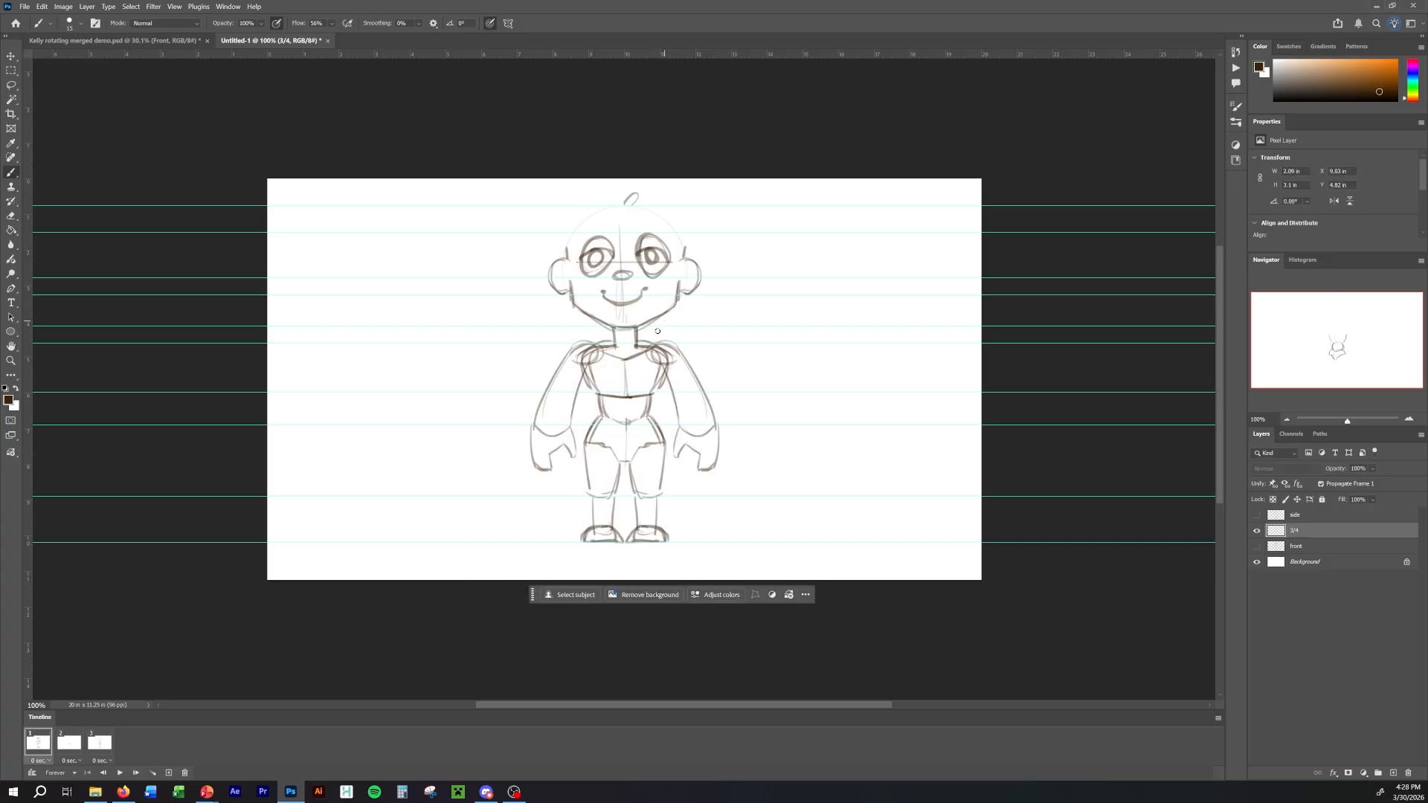
pyautogui.press('Right')
pyautogui.press('Left')
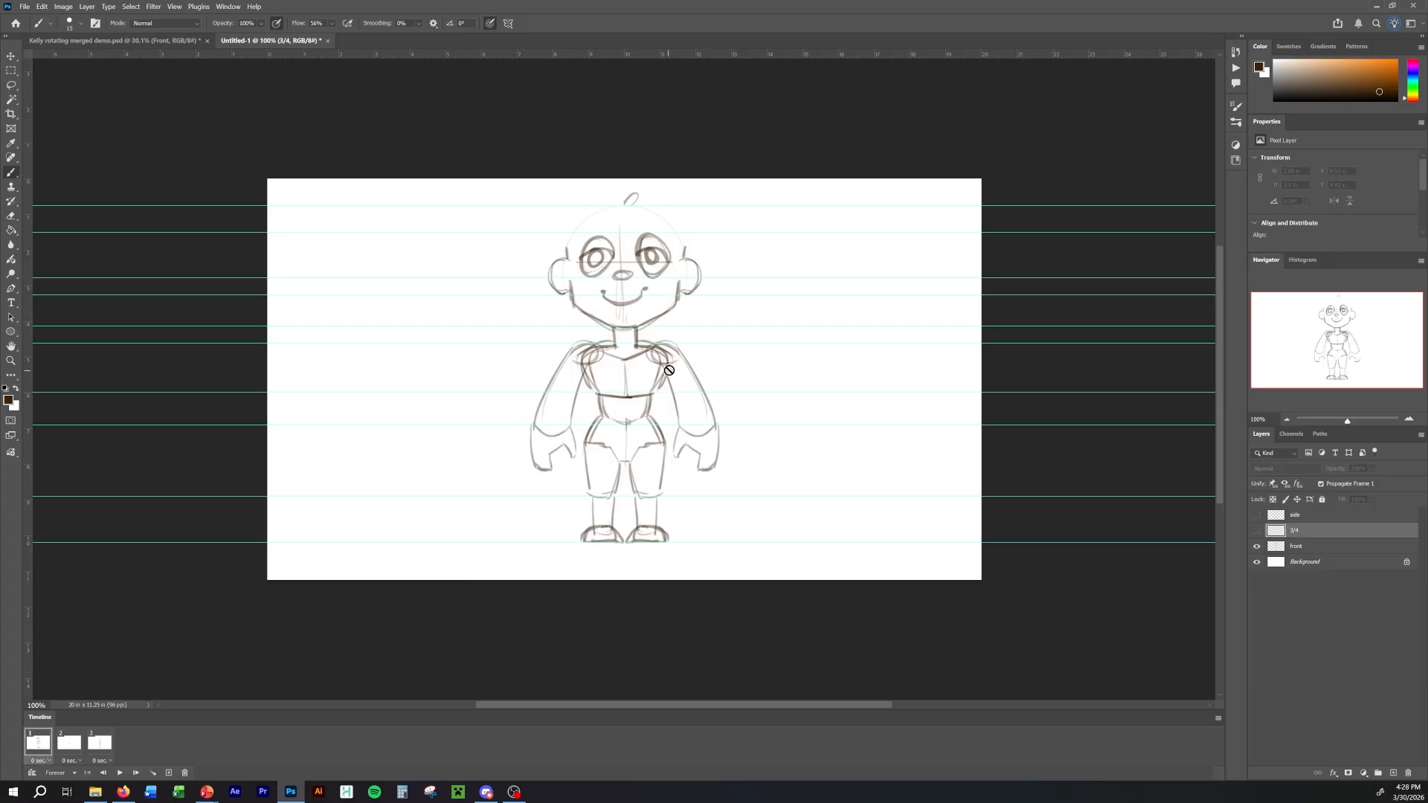
pyautogui.press('Right')
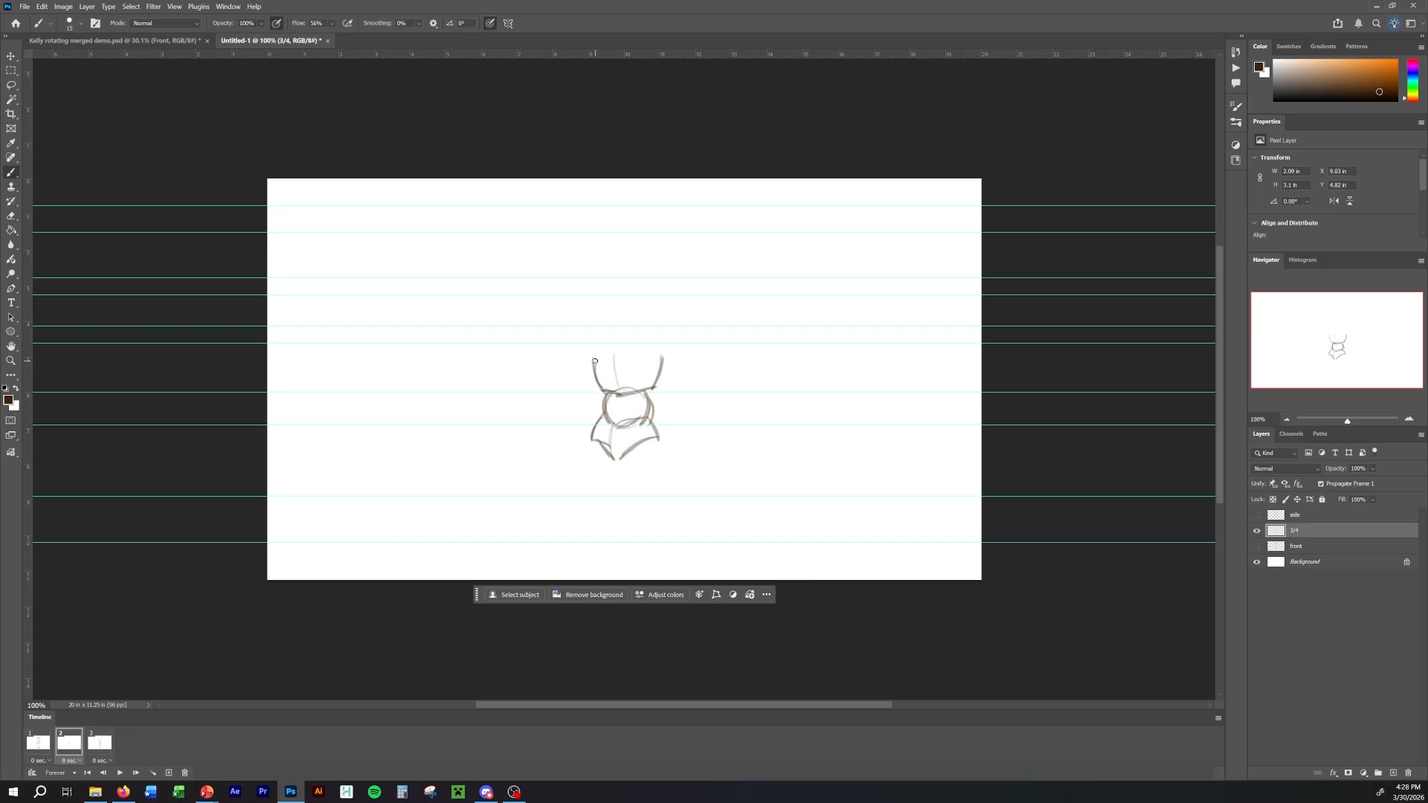
pyautogui.moveTo(656, 389); pyautogui.dragTo(629, 403)
pyautogui.moveTo(618, 391); pyautogui.dragTo(636, 386)
# Compare the chest with the front view and draw its top edge near the shoulder guide in frame 2.
pyautogui.press('Left')
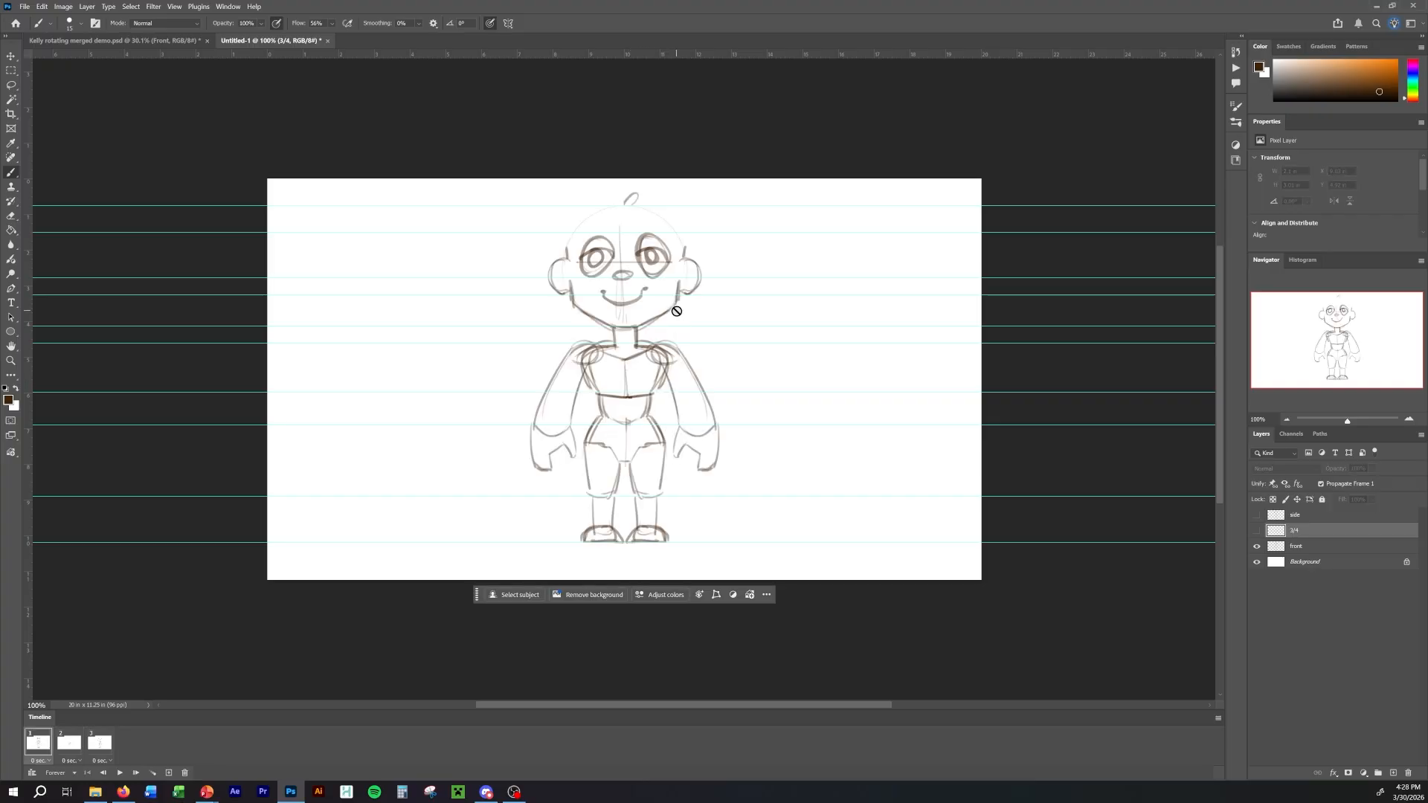
pyautogui.press('Right')
pyautogui.press('Left')
pyautogui.press('Right')
pyautogui.press('Left')
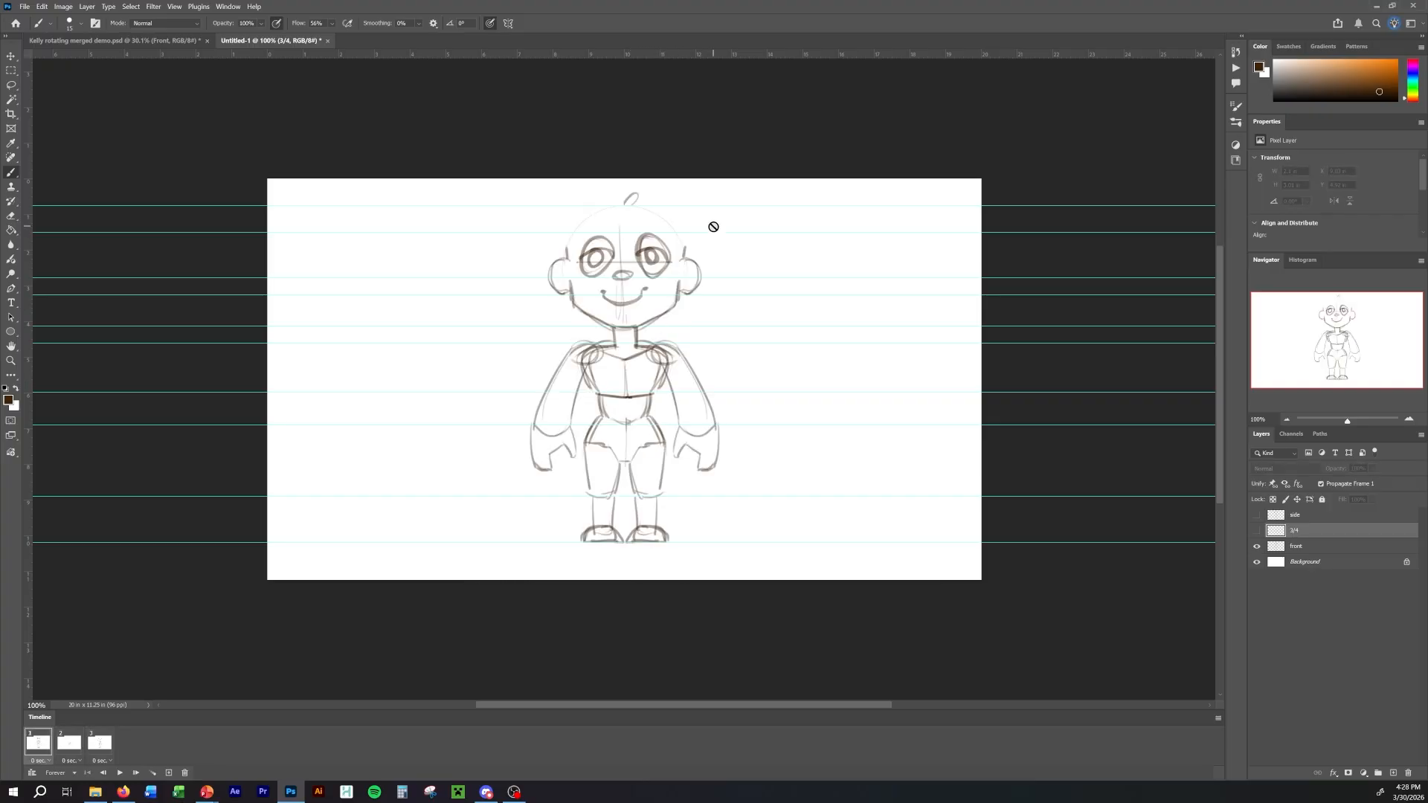
pyautogui.press('Right')
pyautogui.moveTo(606, 352)
pyautogui.mouseDown()
pyautogui.moveTo(658, 346)
pyautogui.moveTo(609, 380)
pyautogui.moveTo(612, 398)
pyautogui.moveTo(649, 343)
pyautogui.mouseUp()
pyautogui.press('Left')
pyautogui.press('Right')
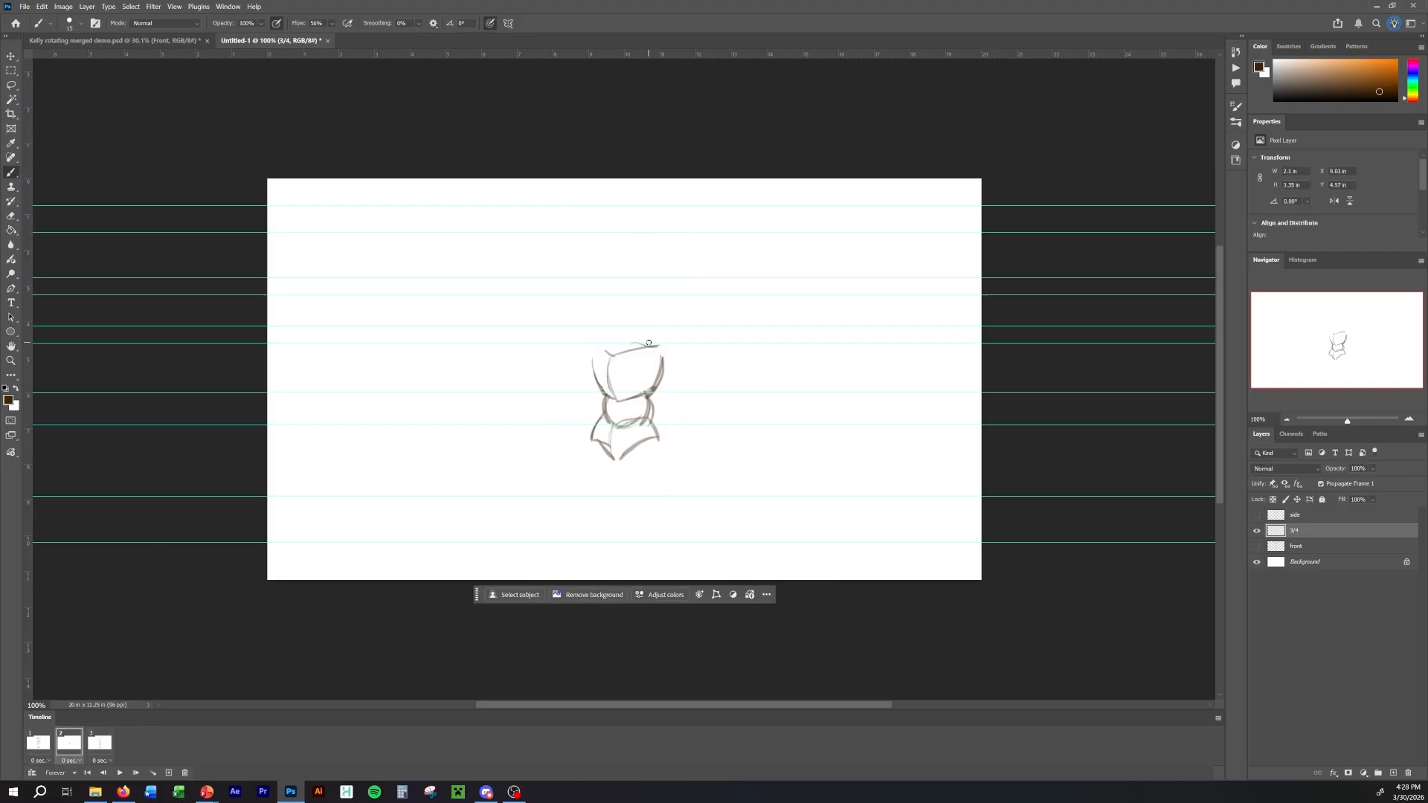